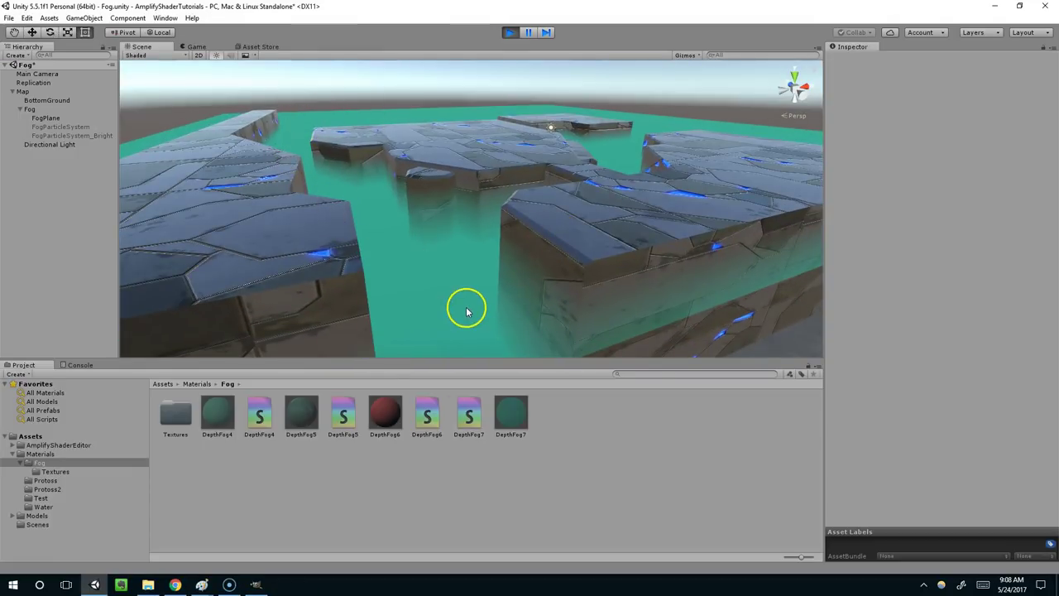
Step: Apply the DepthFog5 material to the FogPlane object and view the fog across the map from above
right_drag(466, 312, 493, 221)
scroll(493, 222, down, 2)
drag(308, 414, 35, 118)
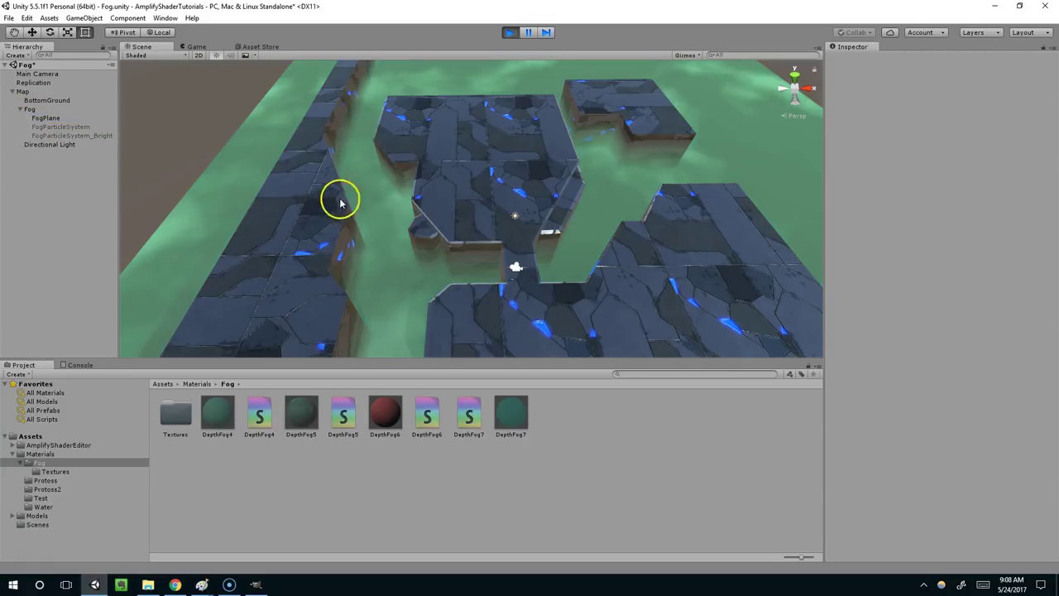
scroll(527, 222, down, 2)
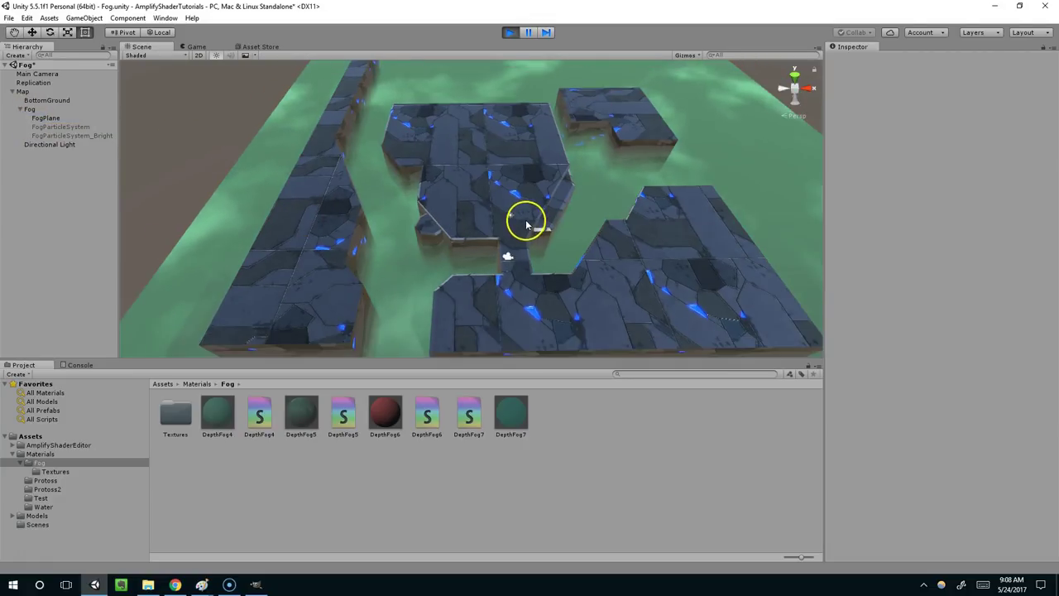
right_drag(527, 221, 571, 202)
middle_drag(438, 269, 503, 219)
Step: Activate FogParticleSystem and FogParticleSystem_Bright together to preview the particle fog between the platforms
click(52, 126)
click(56, 136)
shift+click(62, 128)
scroll(521, 173, up, 3)
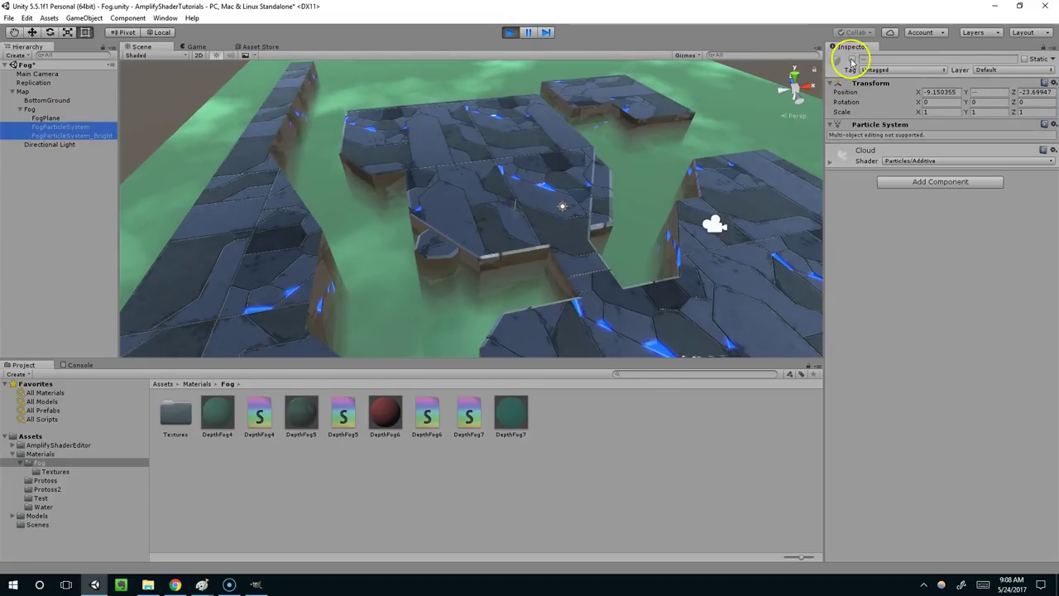
click(852, 61)
scroll(635, 212, up, 4)
middle_drag(639, 208, 638, 191)
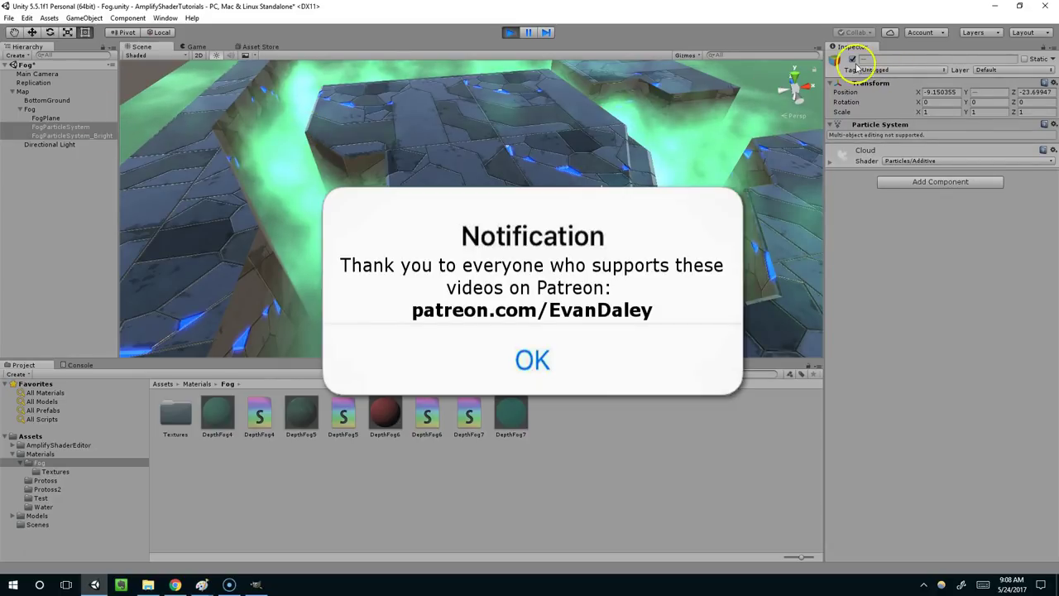
Step: Open the DepthFog7 material's shader in the Shader Editor
click(45, 118)
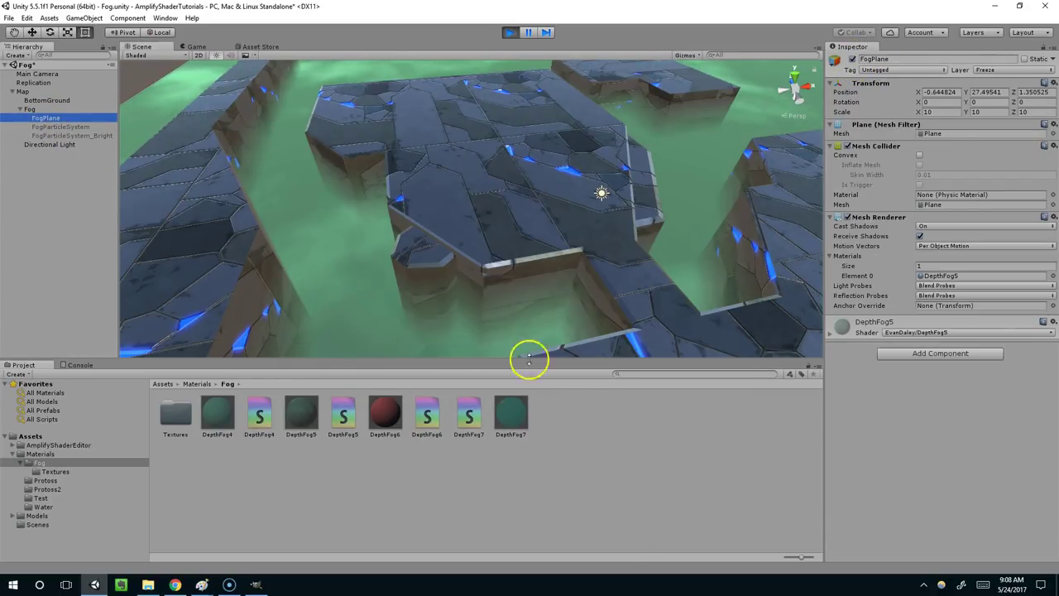
click(295, 414)
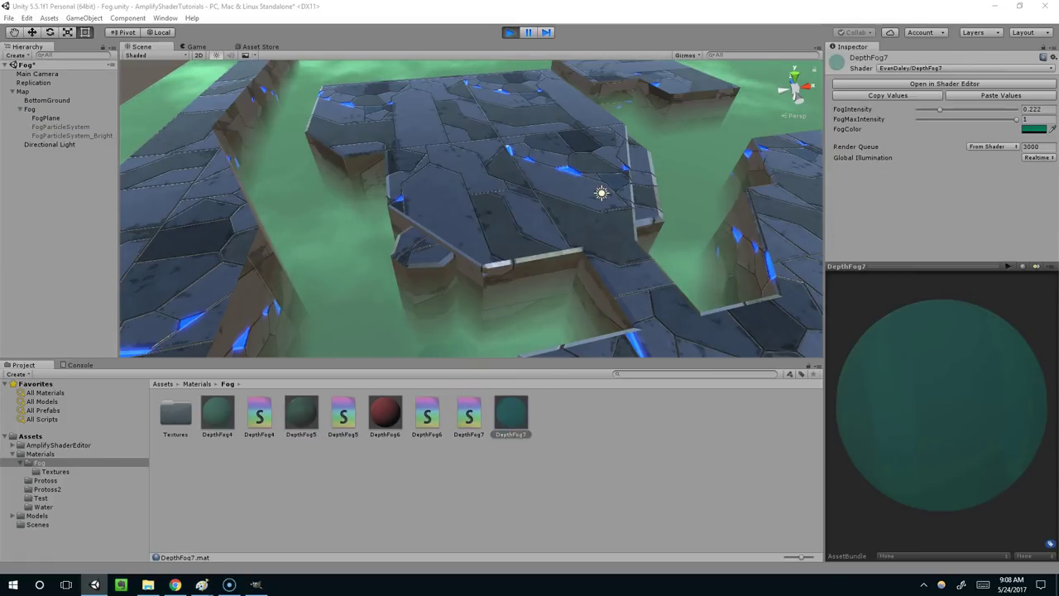
click(946, 84)
drag(450, 78, 342, 52)
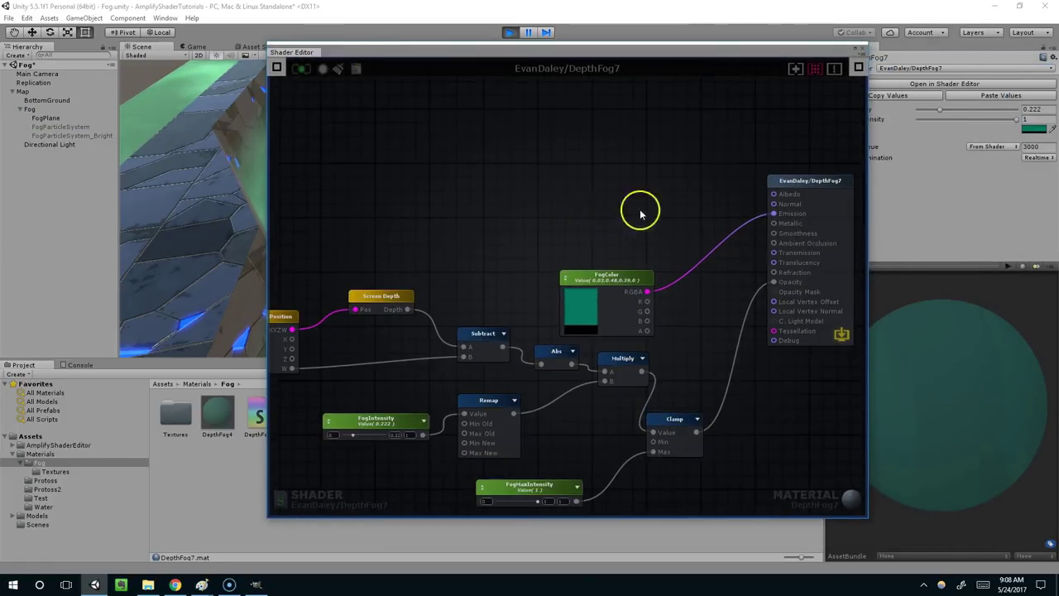
Step: Add a Texture Sample node above FogColor and connect its RGBA output to the Albedo input
scroll(652, 213, up, 3)
right_click(586, 135)
click(551, 126)
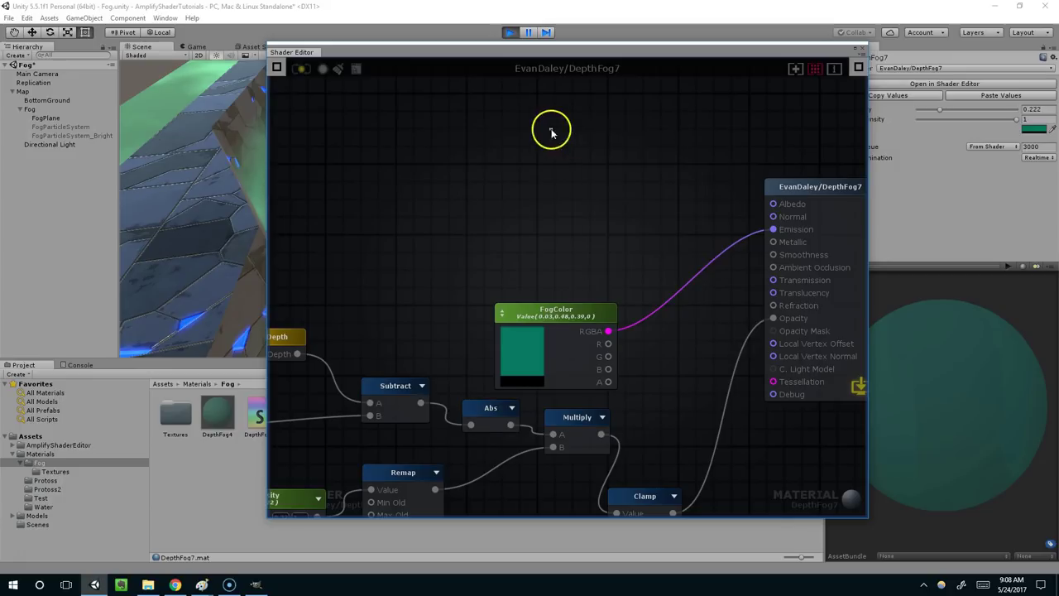
click(597, 136)
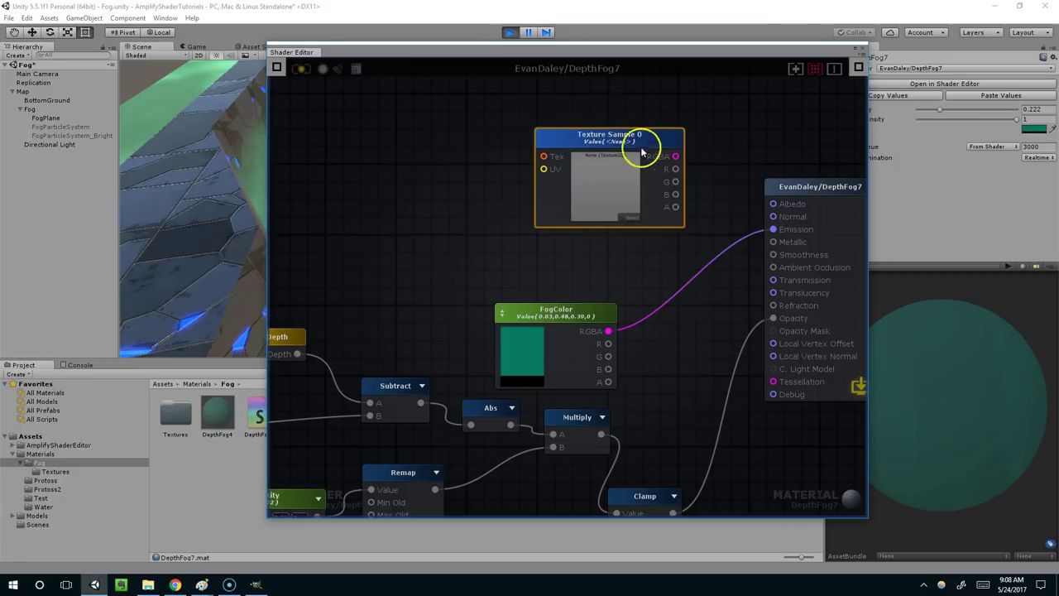
drag(676, 156, 769, 202)
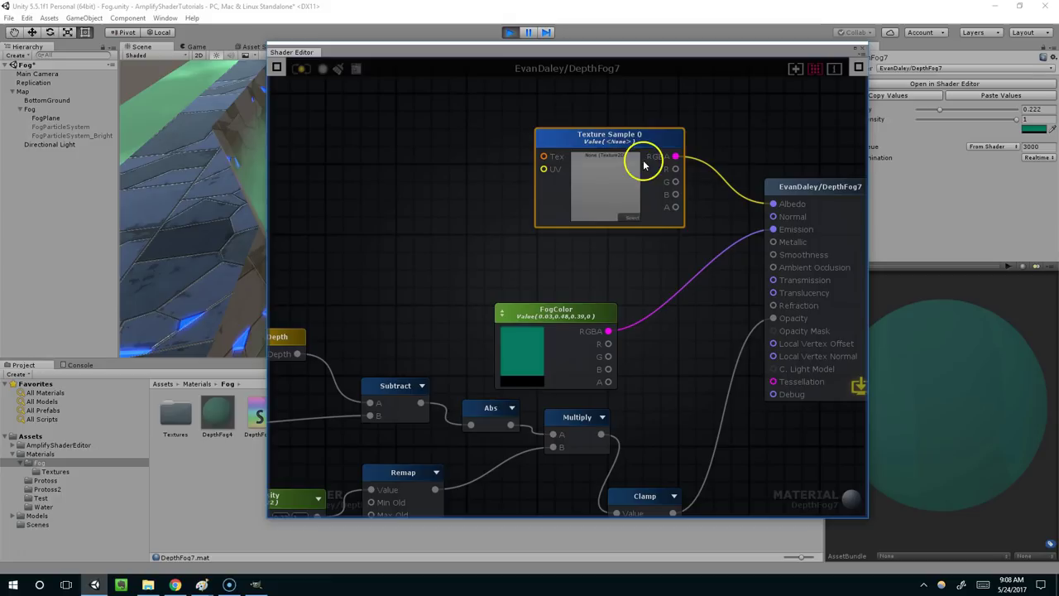
Step: Assign the dissolve-guide texture to the Texture Sample node
click(630, 217)
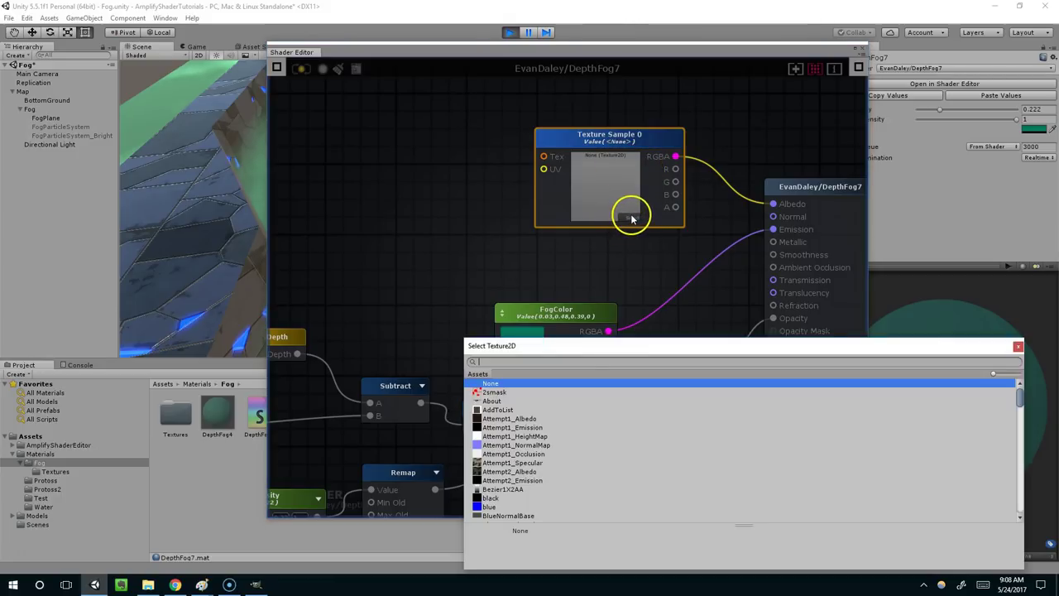
text(diso)
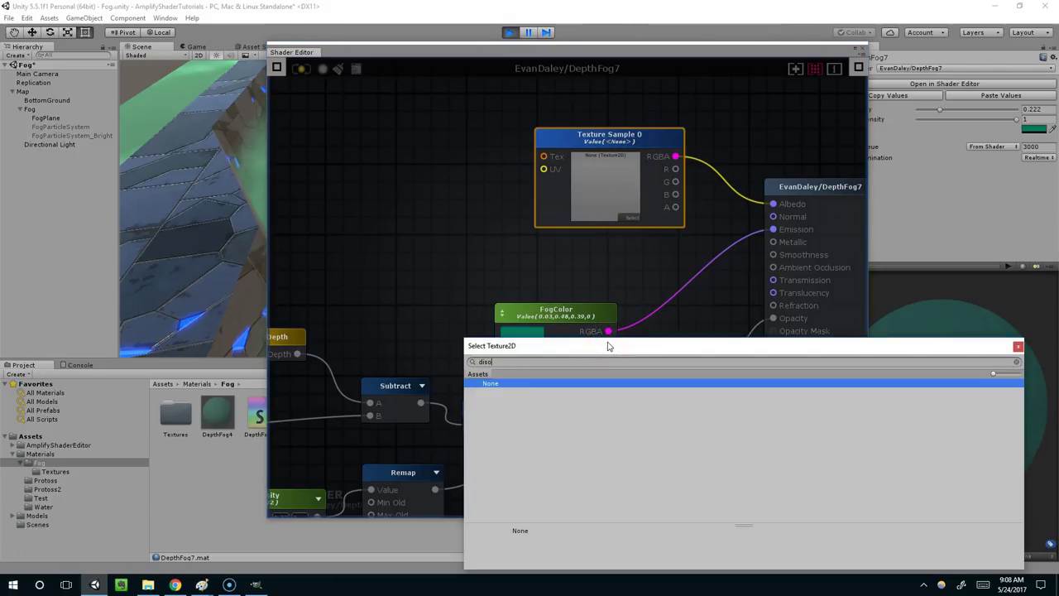
key(BackSpace)
double_click(510, 395)
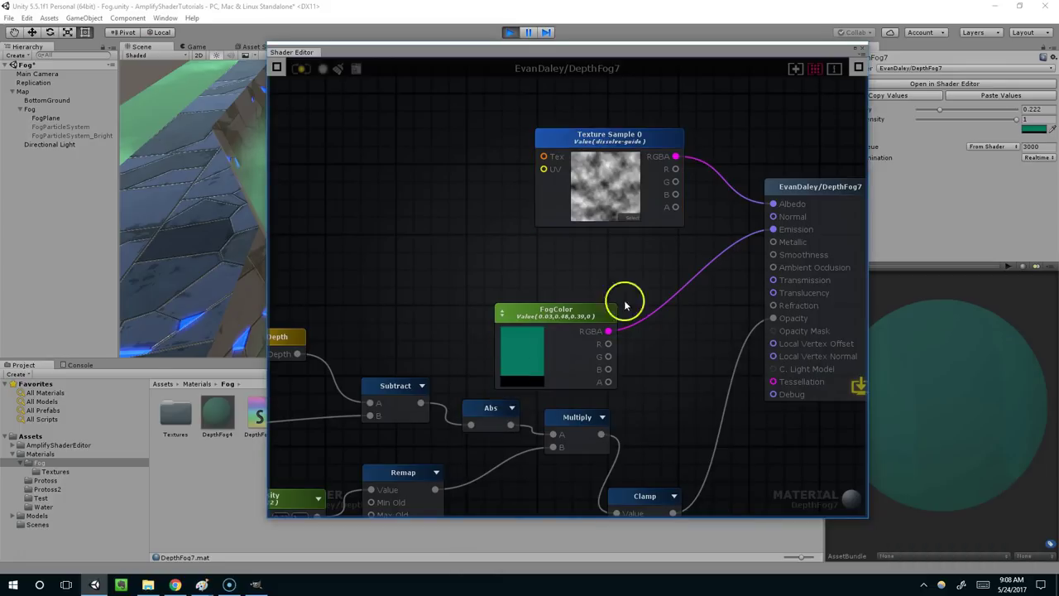
Step: Move the Shader Editor aside, apply the DepthFog7 material to FogPlane, and inspect the textured fog in the scene
drag(302, 50, 818, 116)
drag(508, 404, 51, 118)
scroll(406, 179, down, 6)
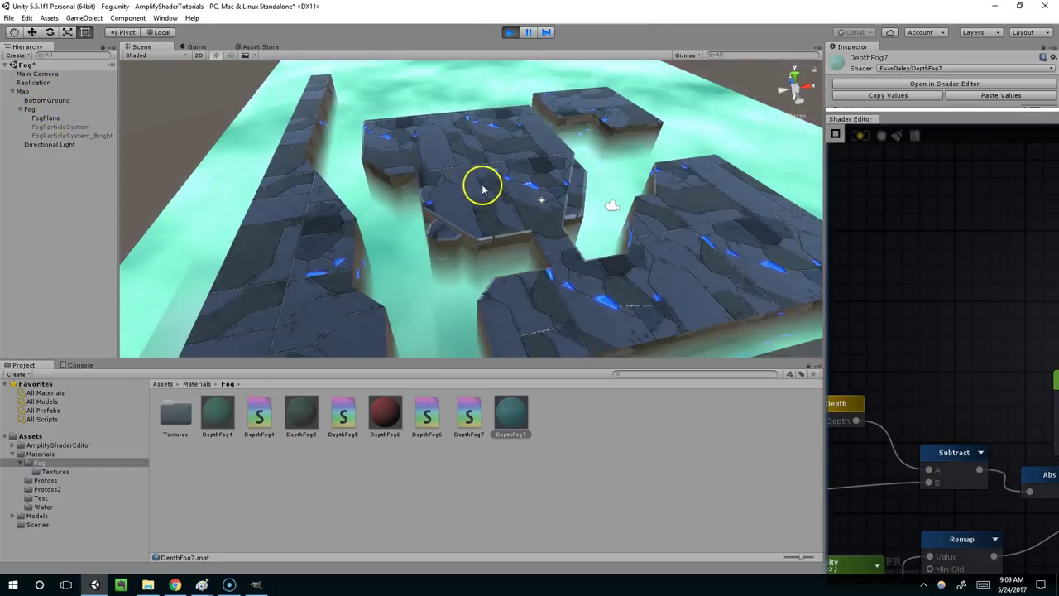
scroll(484, 187, down, 3)
middle_drag(484, 187, 461, 210)
right_drag(494, 175, 544, 179)
middle_drag(543, 180, 526, 174)
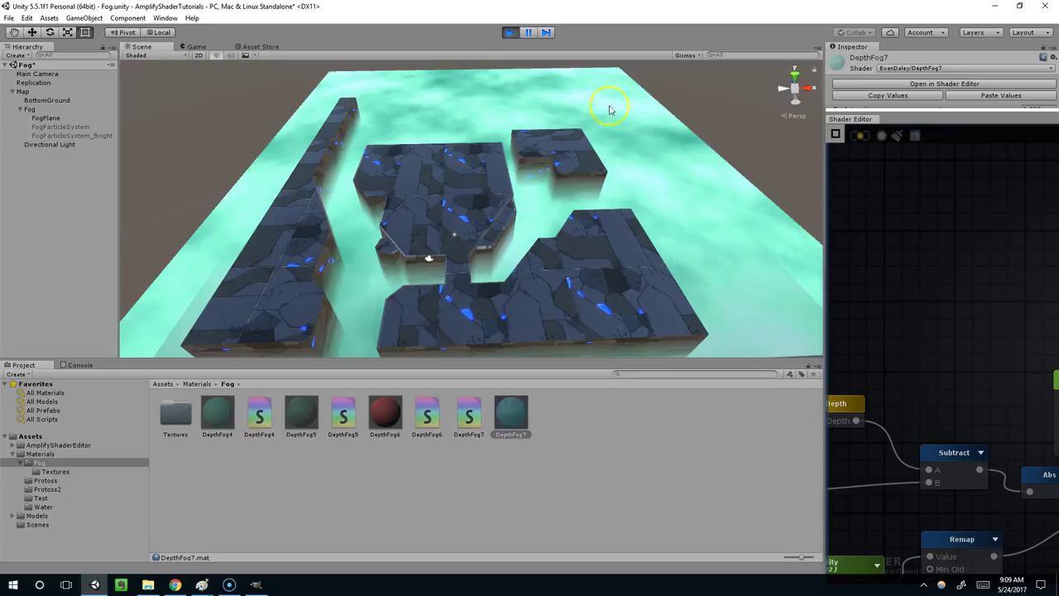
Step: Locate the dissolve-guide texture in the project from DepthFog7's texture slot and show its import settings
drag(929, 123, 391, 47)
click(619, 130)
drag(602, 47, 1058, 79)
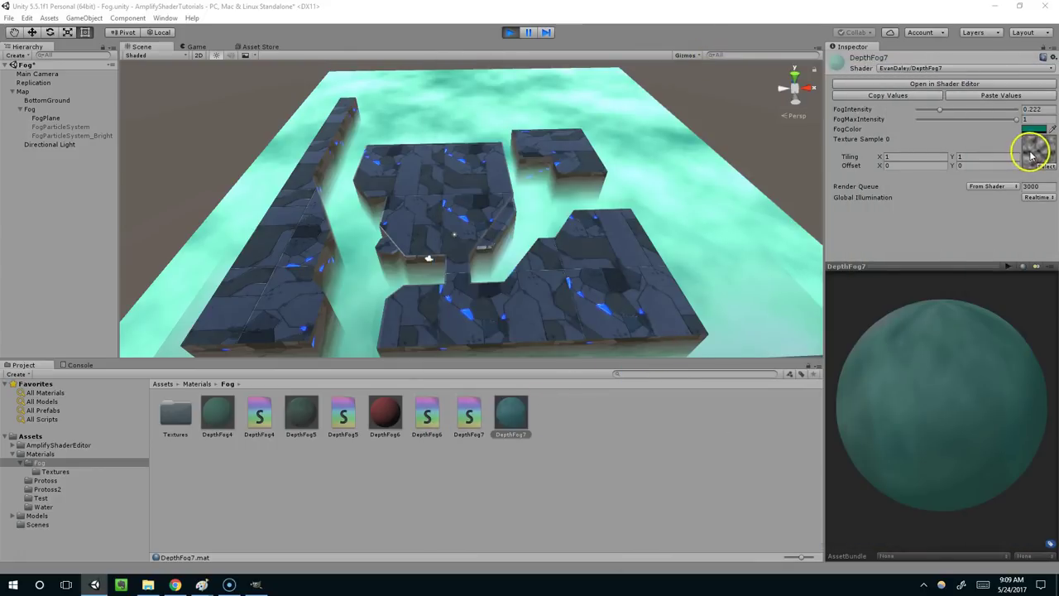
click(1034, 153)
click(302, 409)
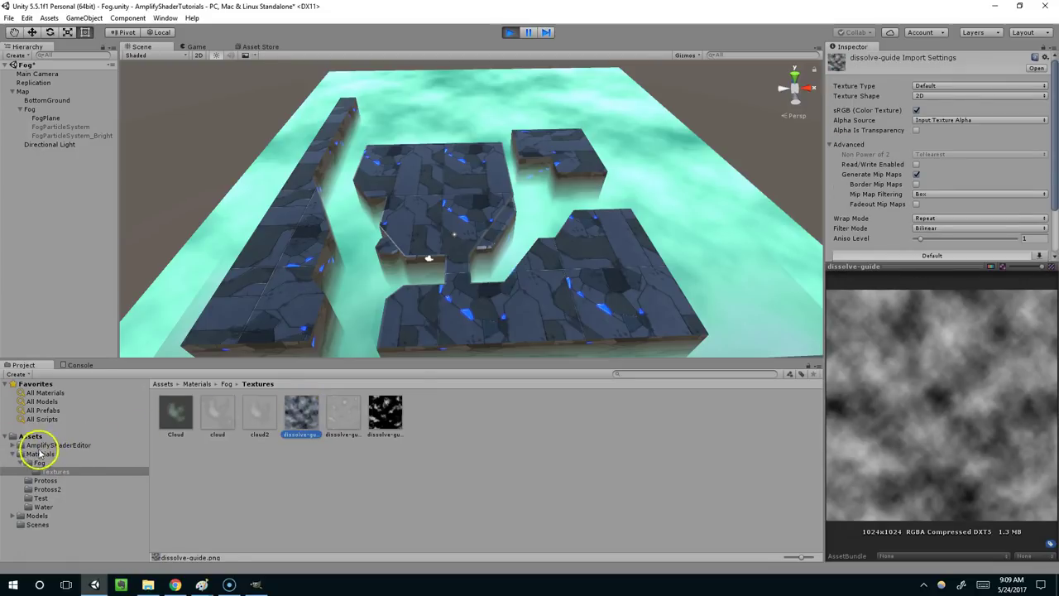
Step: Show dissolve-guide in File Explorer and open dissolve-guide.png in GIMP, converting it to the sRGB working space
right_click(299, 406)
click(349, 208)
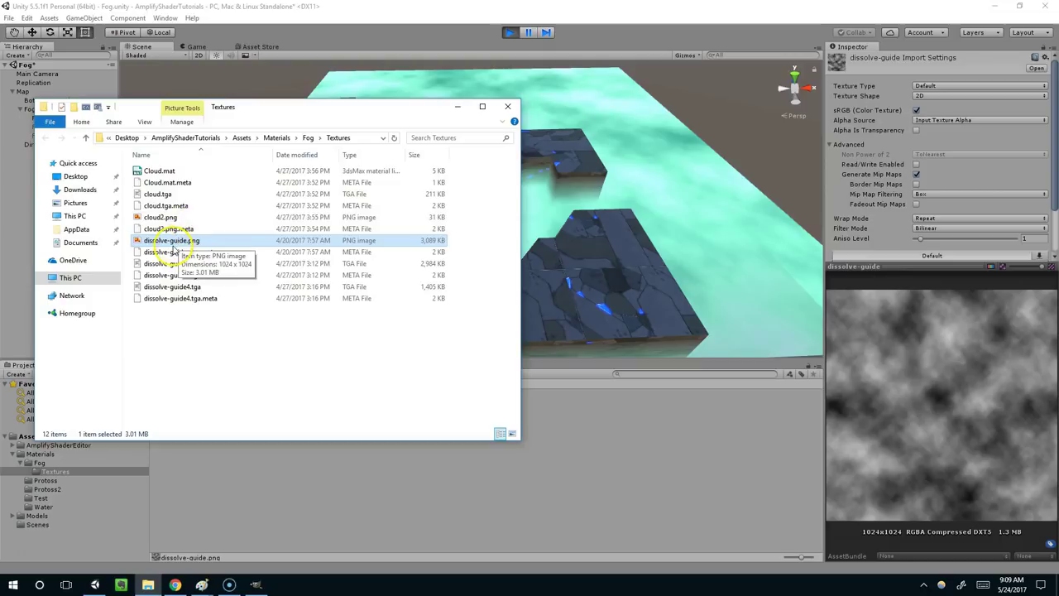
right_click(175, 241)
click(111, 264)
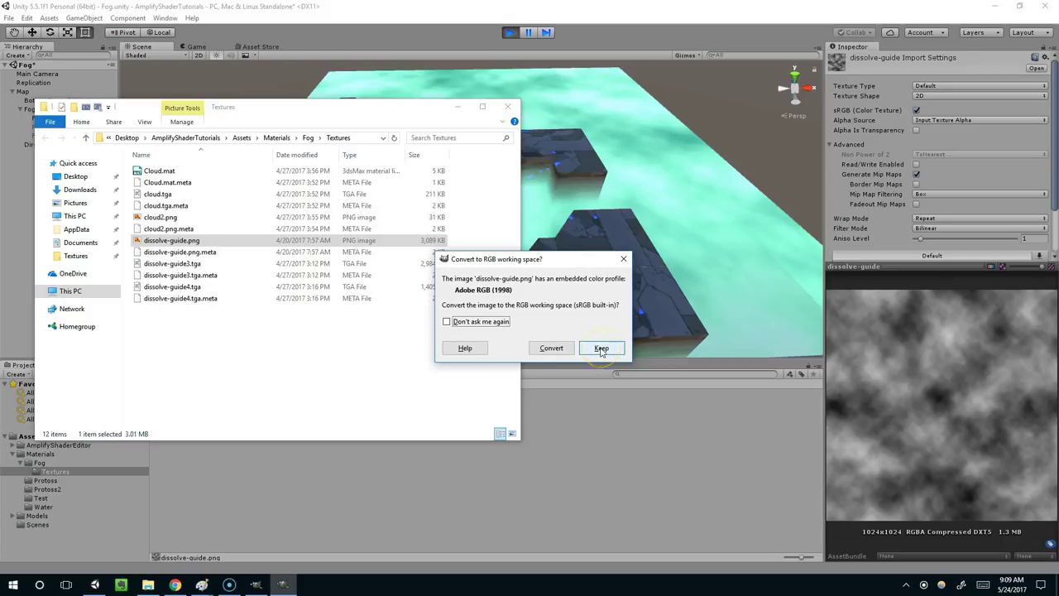
click(551, 347)
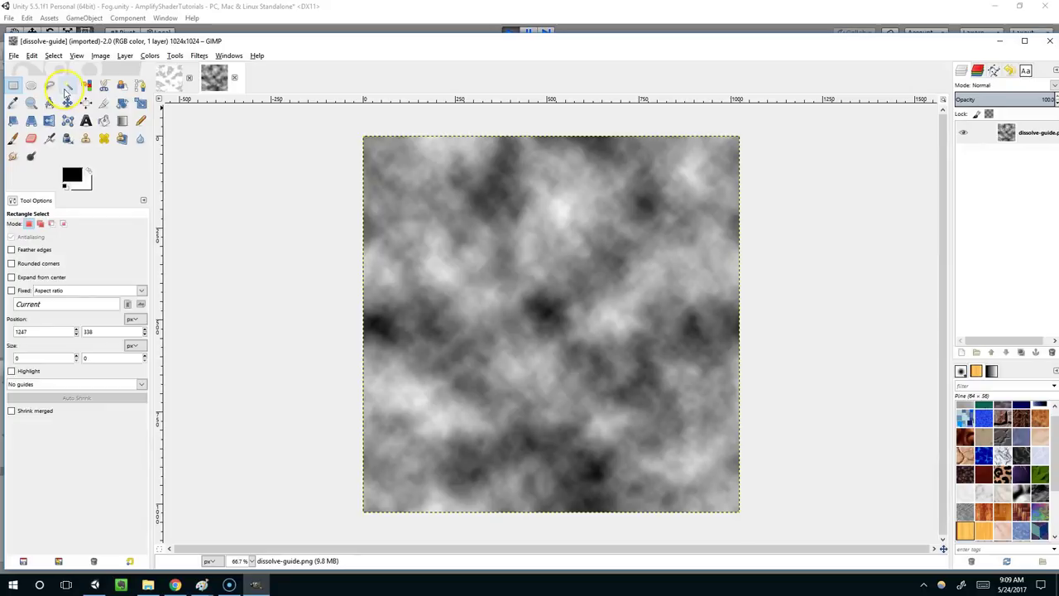
Step: Select the dark areas around the image centre using Fuzzy Select with a threshold of 133.7
click(67, 88)
click(35, 291)
drag(82, 290, 78, 290)
click(546, 306)
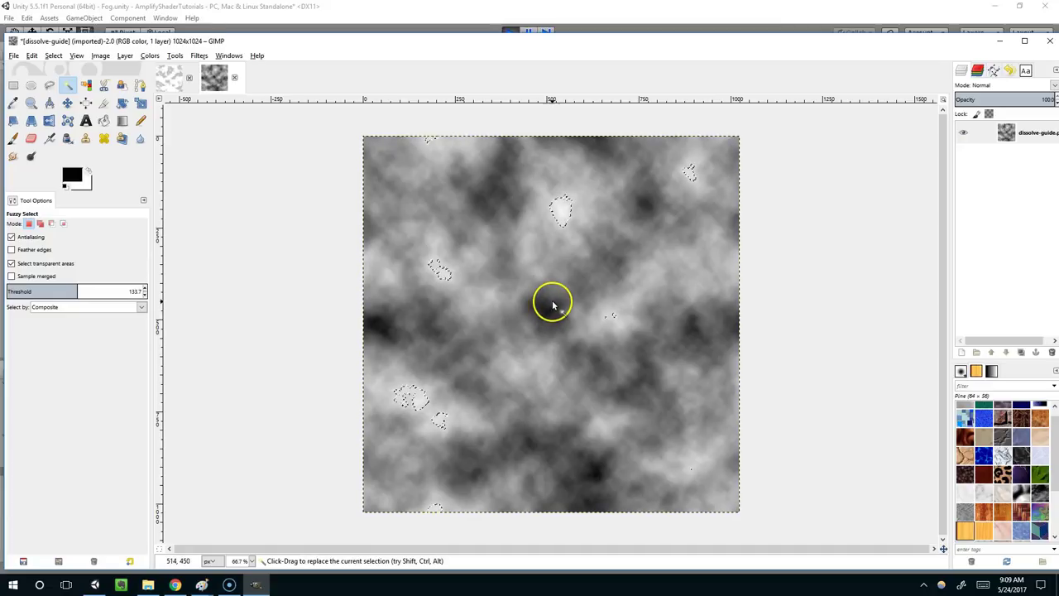
Step: Try cutting the dark areas out of the layer, lowering the Fuzzy Select threshold to 124.4 and 123.3
key(ctrl+x)
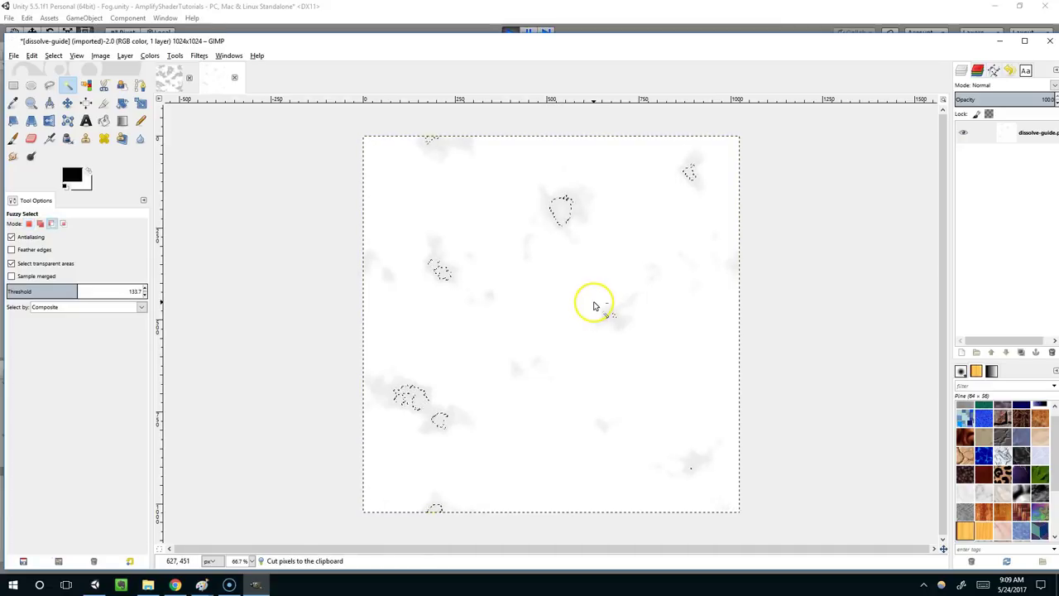
key(ctrl+z)
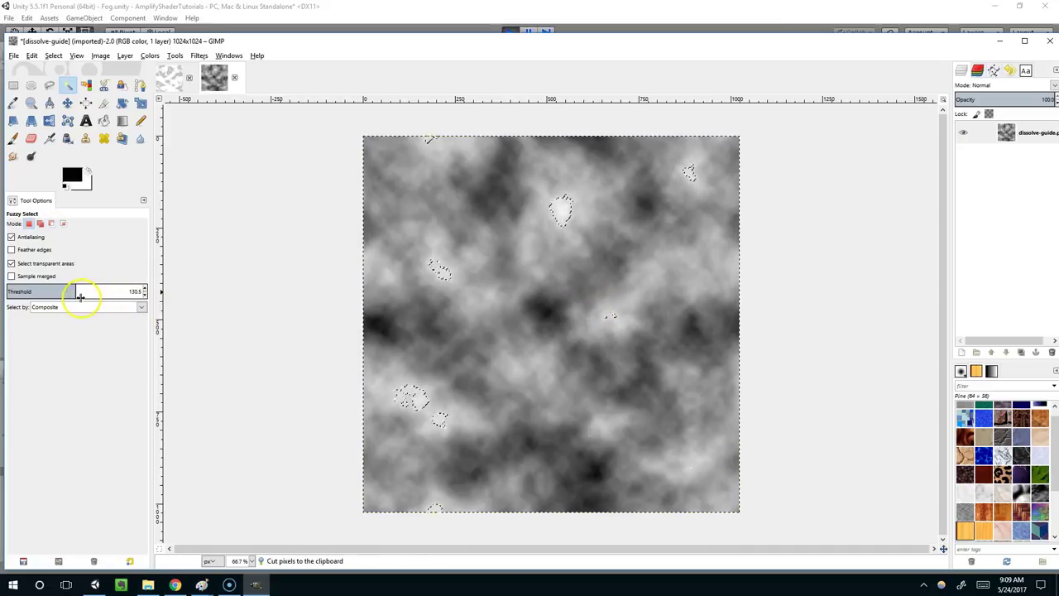
drag(79, 295, 70, 296)
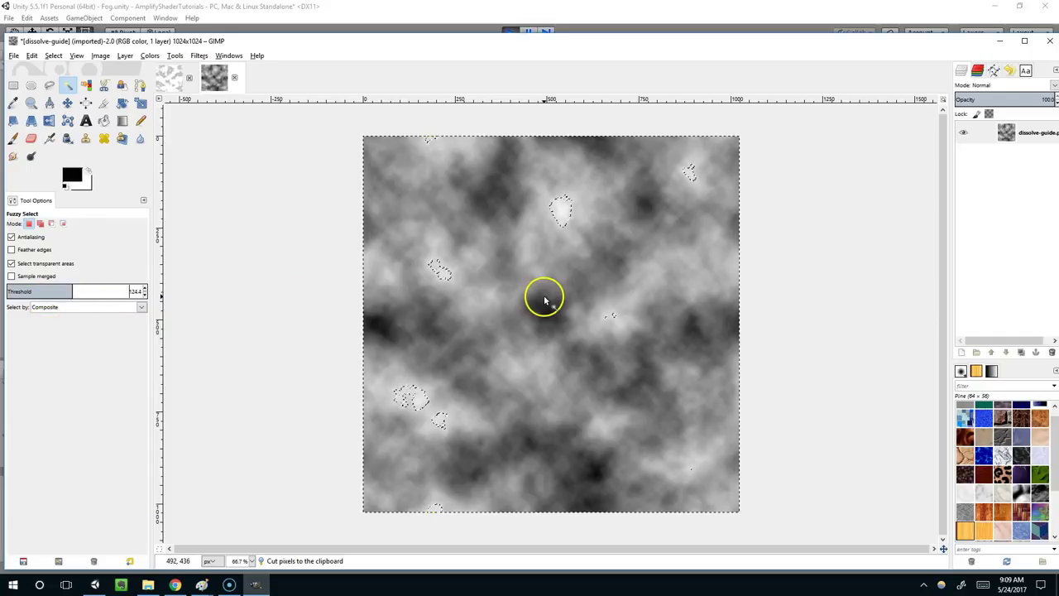
key(ctrl+v)
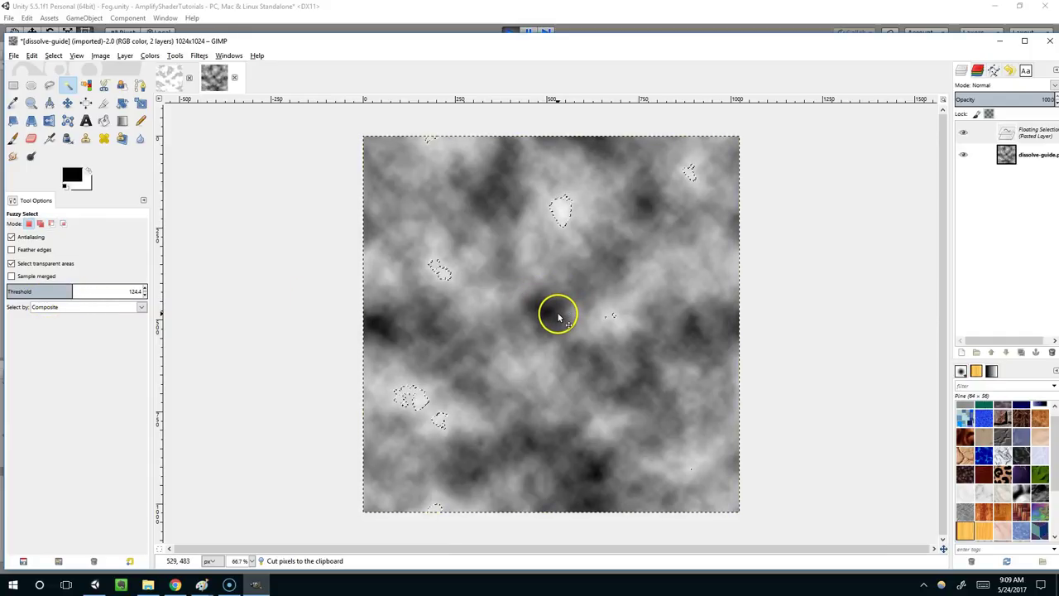
key(ctrl+z)
drag(72, 294, 66, 296)
key(ctrl+x)
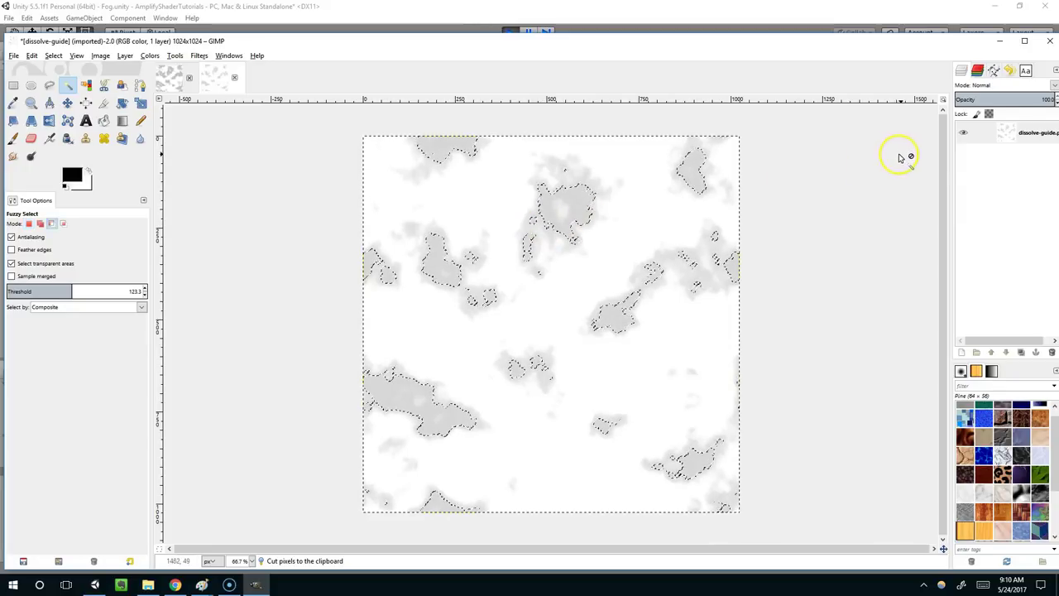
Step: Add an alpha channel to the dissolve-guide layer
right_click(1029, 141)
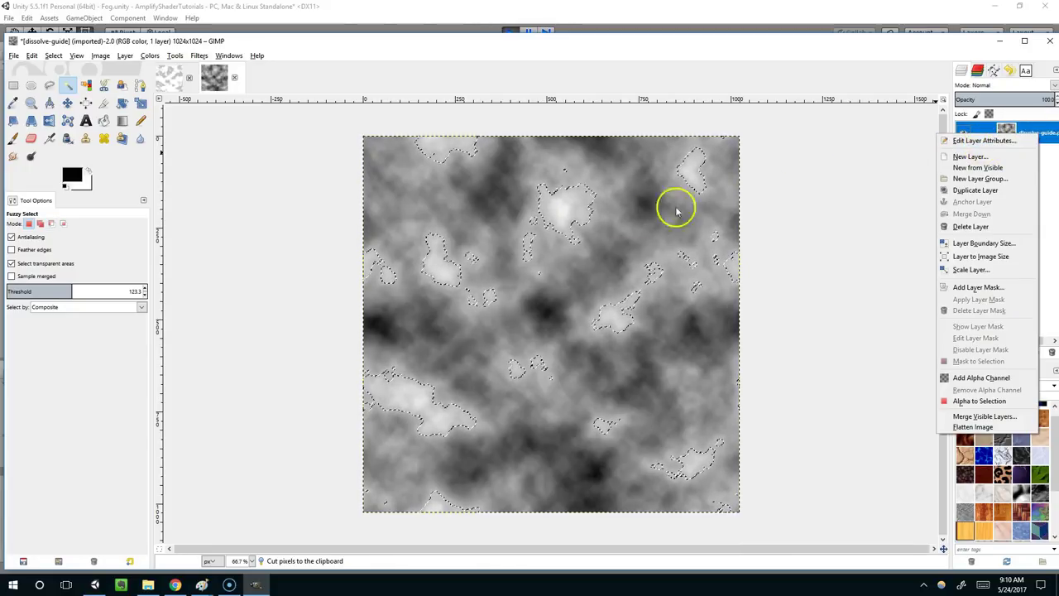
click(803, 206)
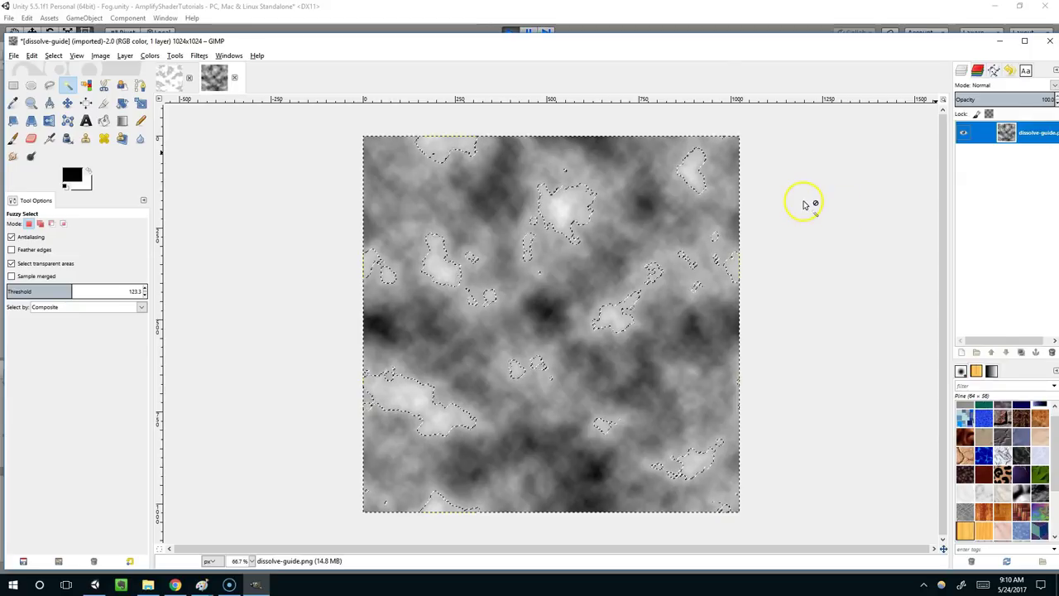
right_click(1031, 139)
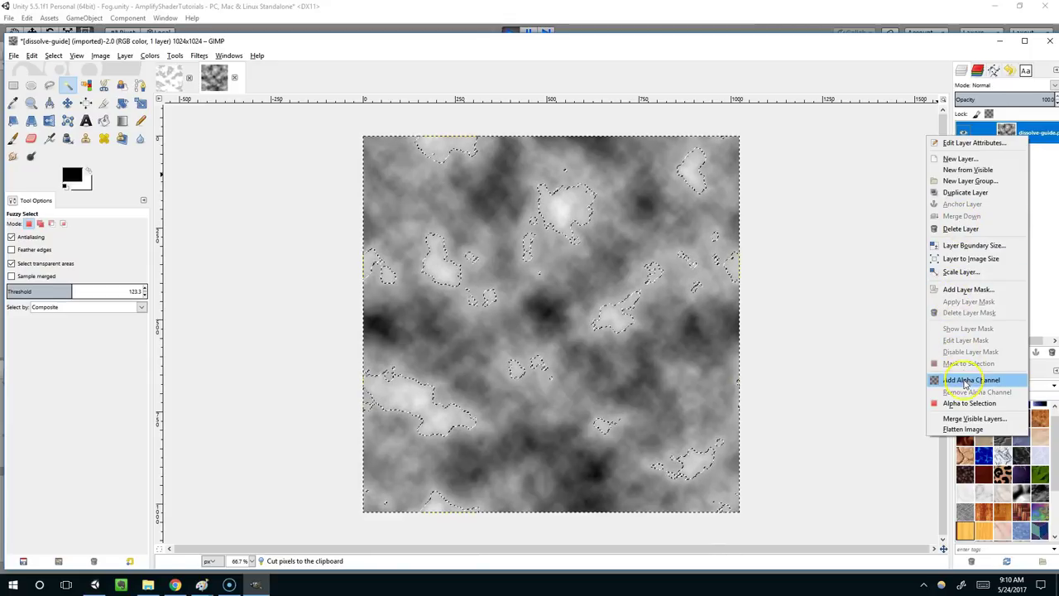
click(989, 382)
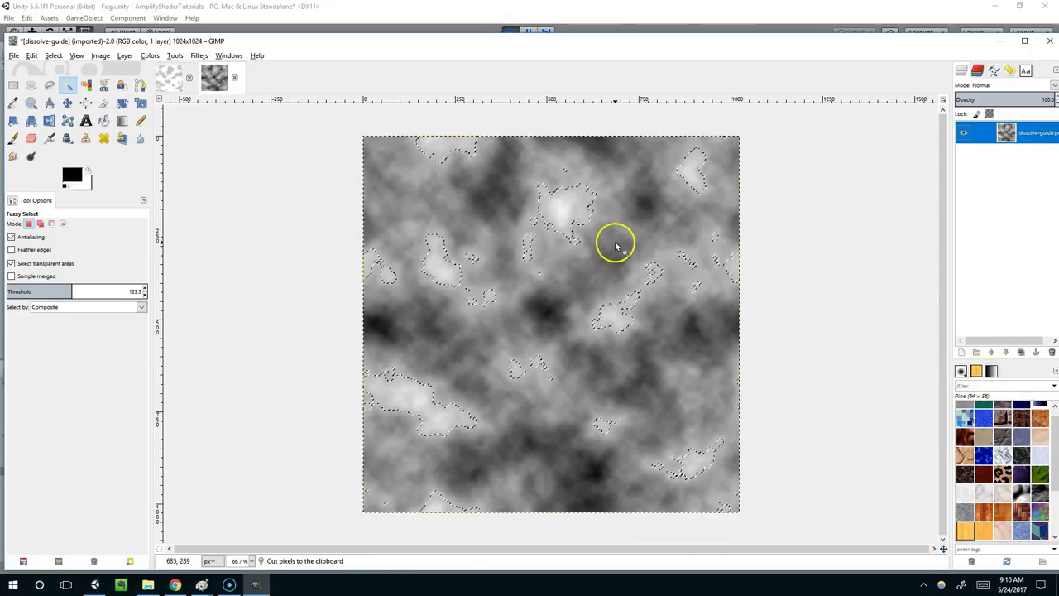
Step: Try cutting the dark areas to transparency with the current selection and with a threshold of 118.2, undoing each cut
key(ctrl+x)
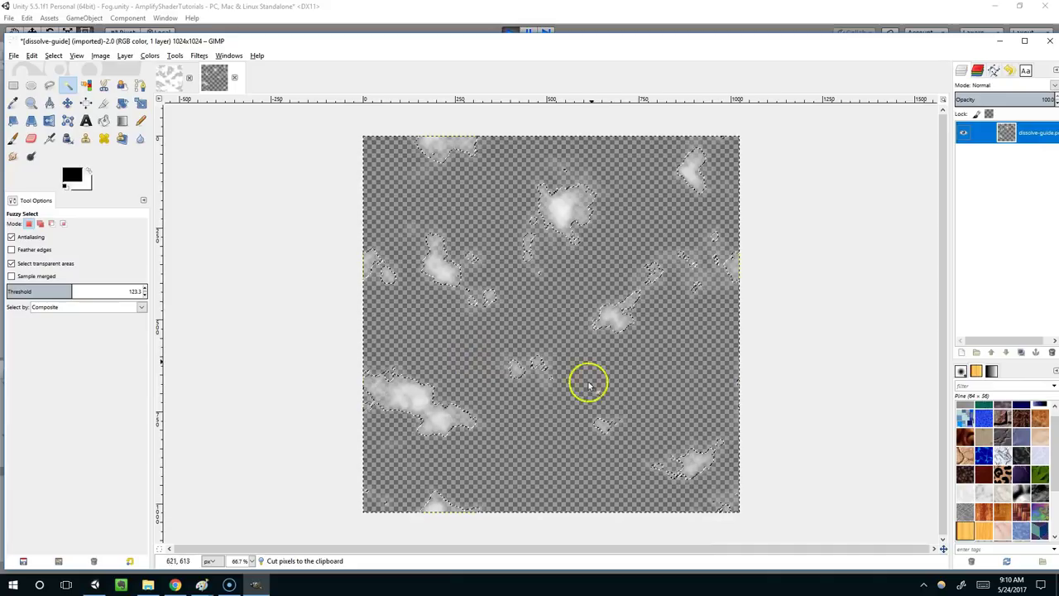
key(ctrl+z)
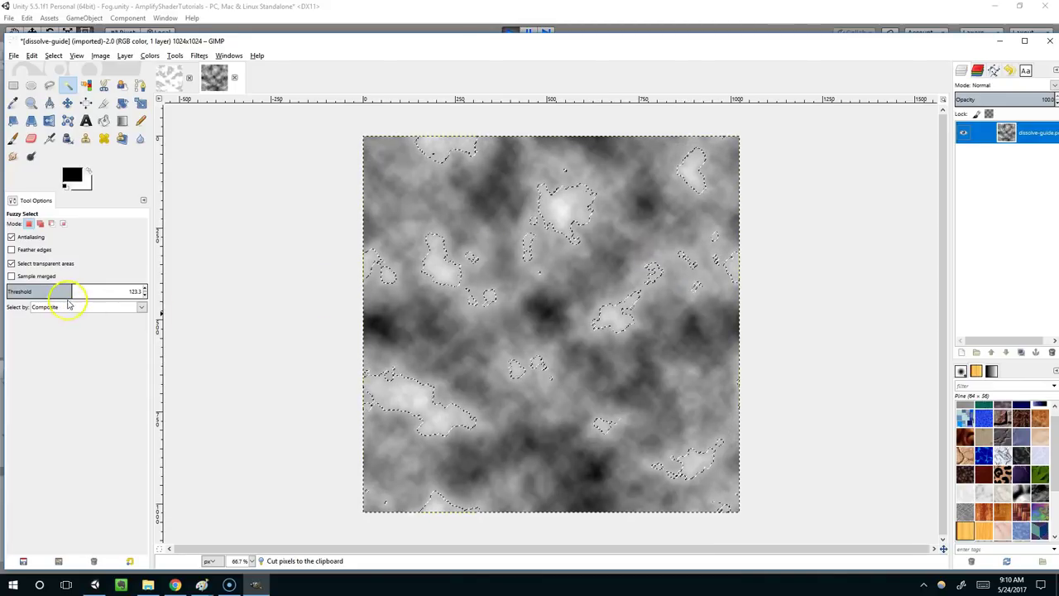
drag(67, 296, 60, 299)
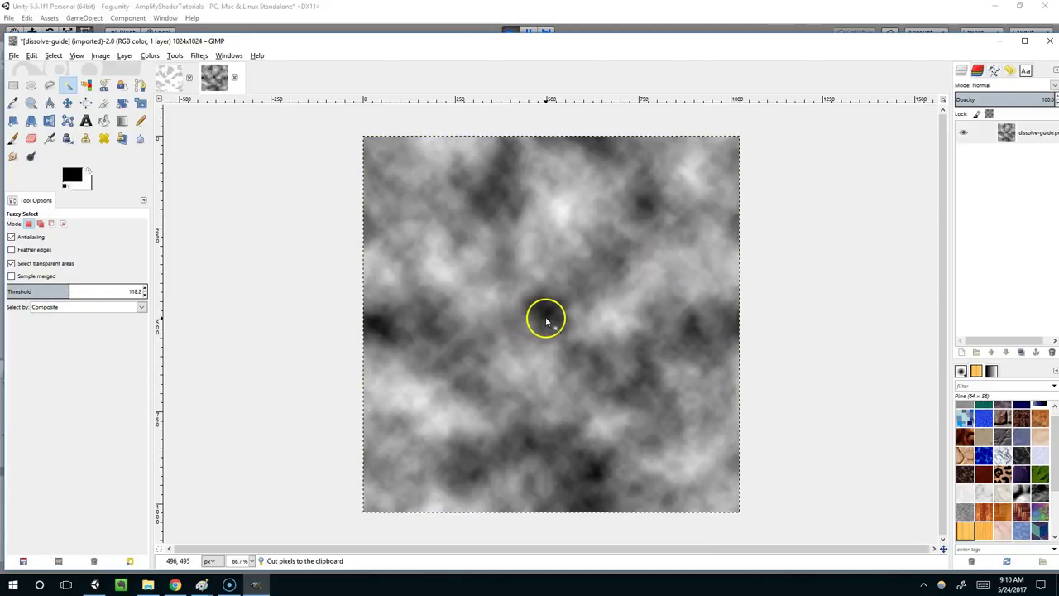
key(ctrl+x)
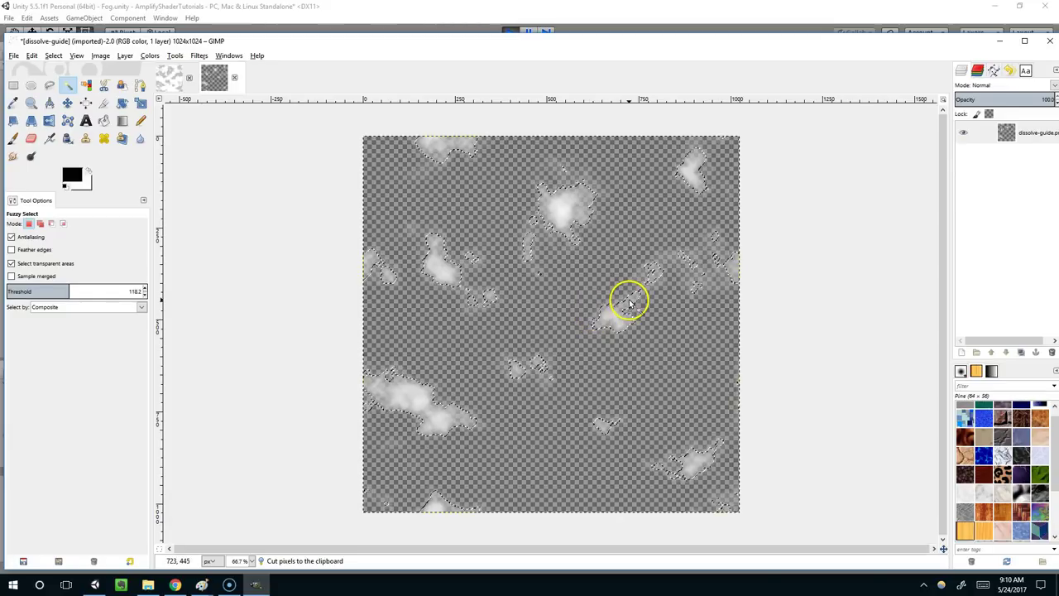
key(ctrl+z)
Step: Reselect the dark areas with a Fuzzy Select threshold of 97.4 and cut them to transparency
drag(75, 293, 59, 291)
key(ctrl+x)
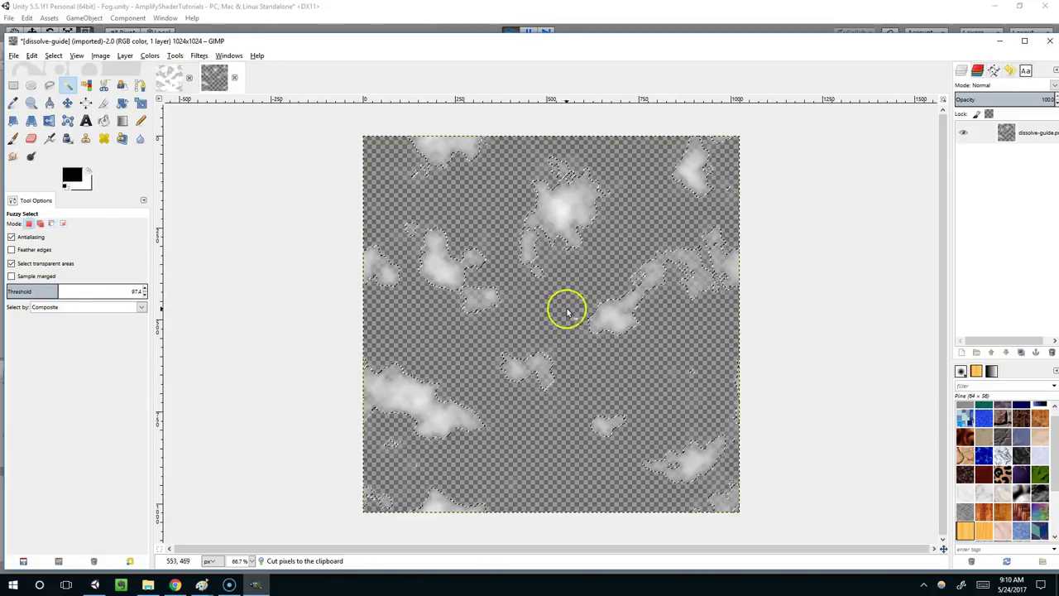
Step: Export the cut-out image as dissolve-guide5.tga with RLE compression into the Fog Textures folder and return to Unity
click(13, 55)
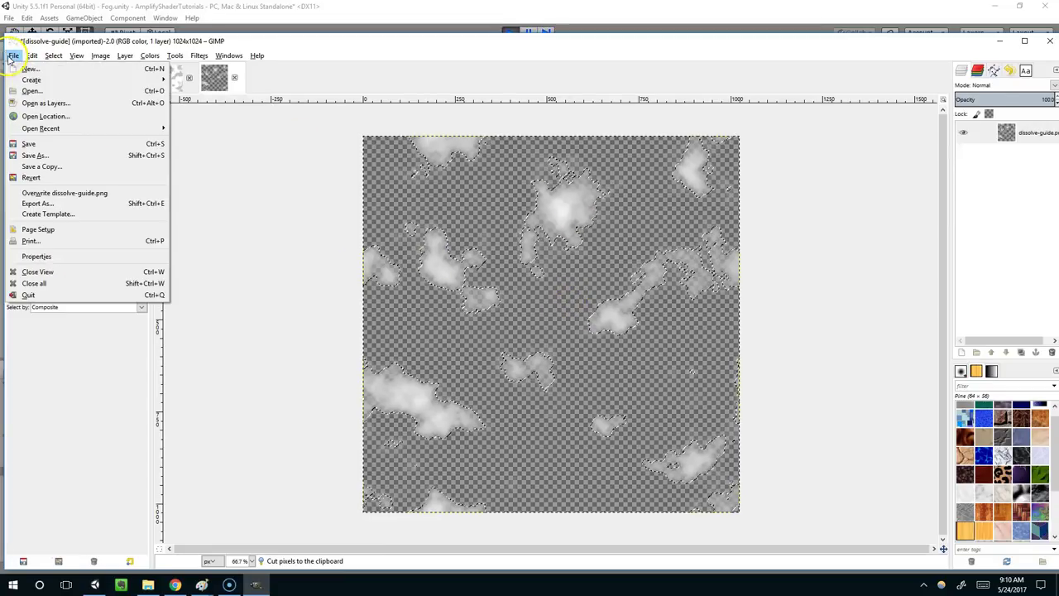
click(58, 204)
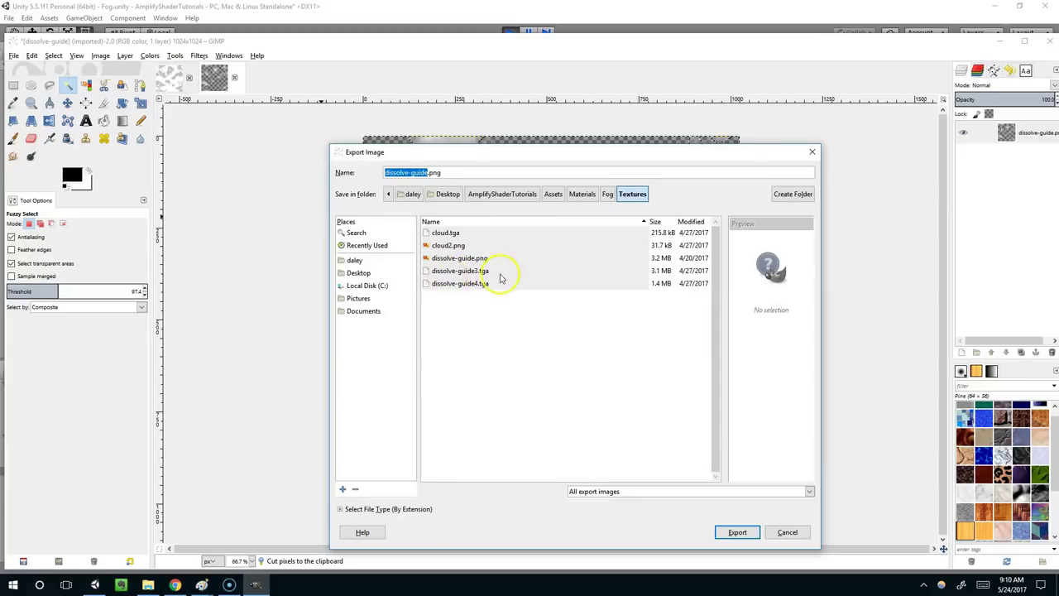
click(425, 172)
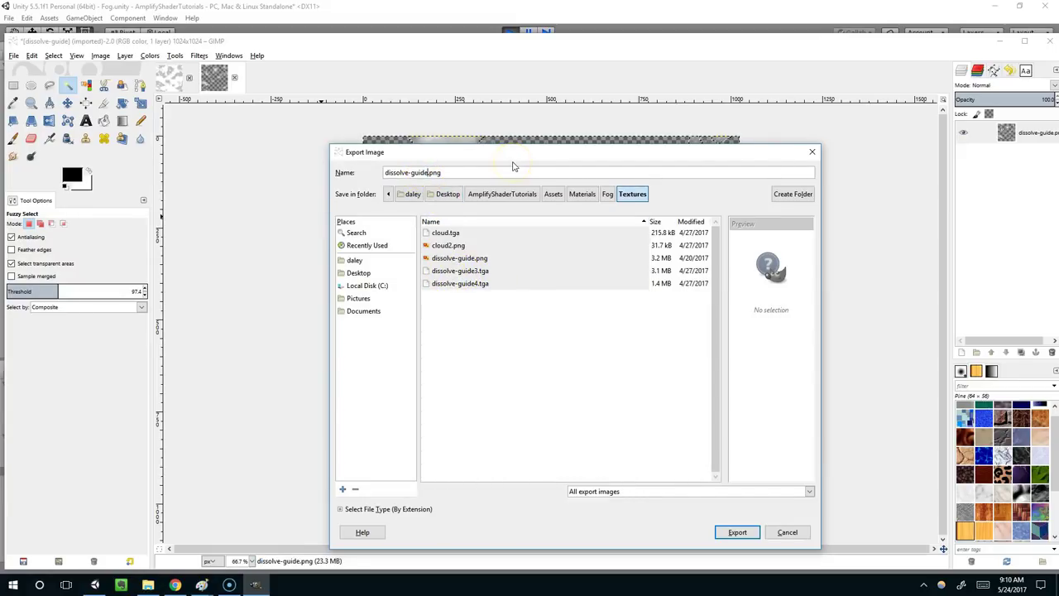
text(5)
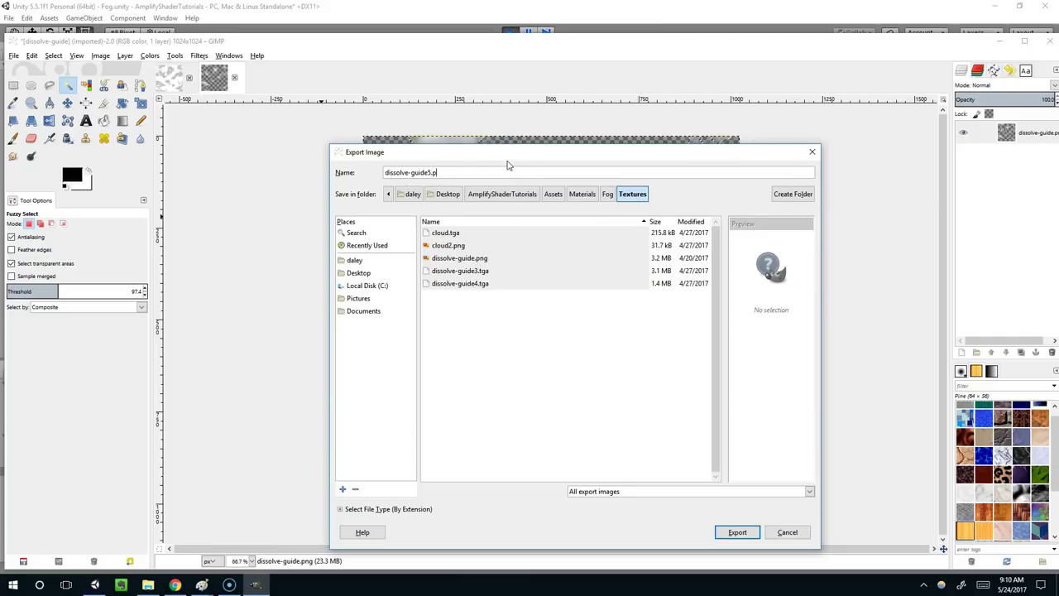
click(748, 535)
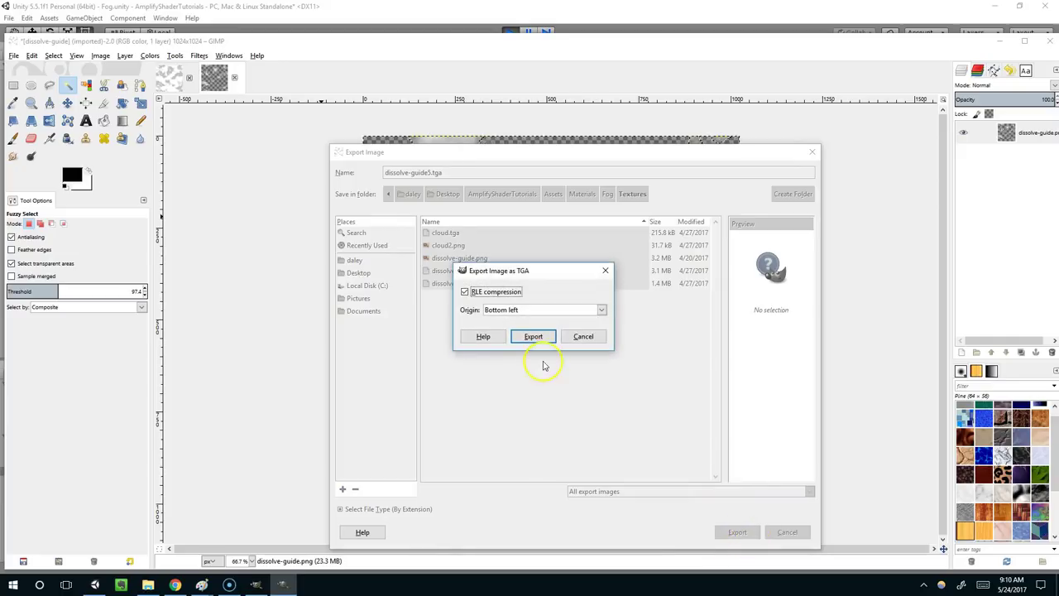
click(536, 337)
click(257, 584)
click(459, 111)
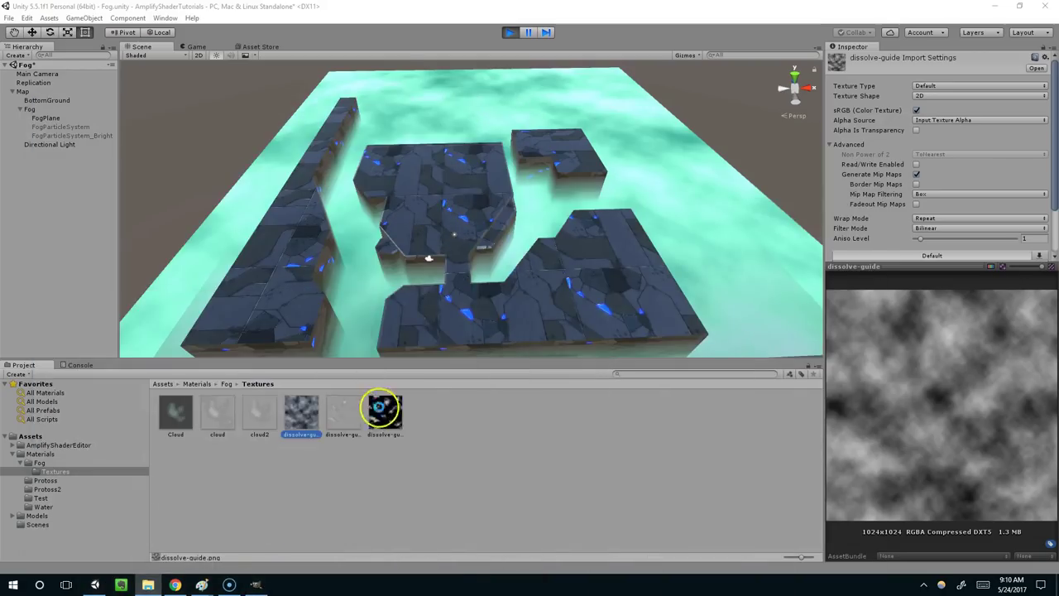
Step: Enable Alpha Is Transparency in the import settings of the dissolve-guide5 texture and apply the change
click(422, 420)
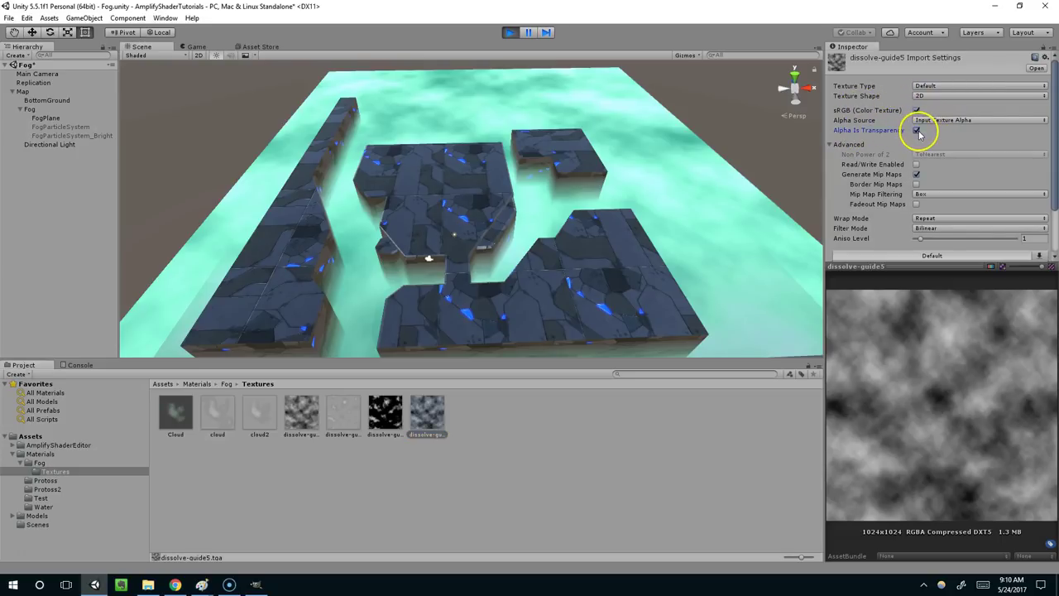
scroll(935, 166, down, 2)
click(1037, 251)
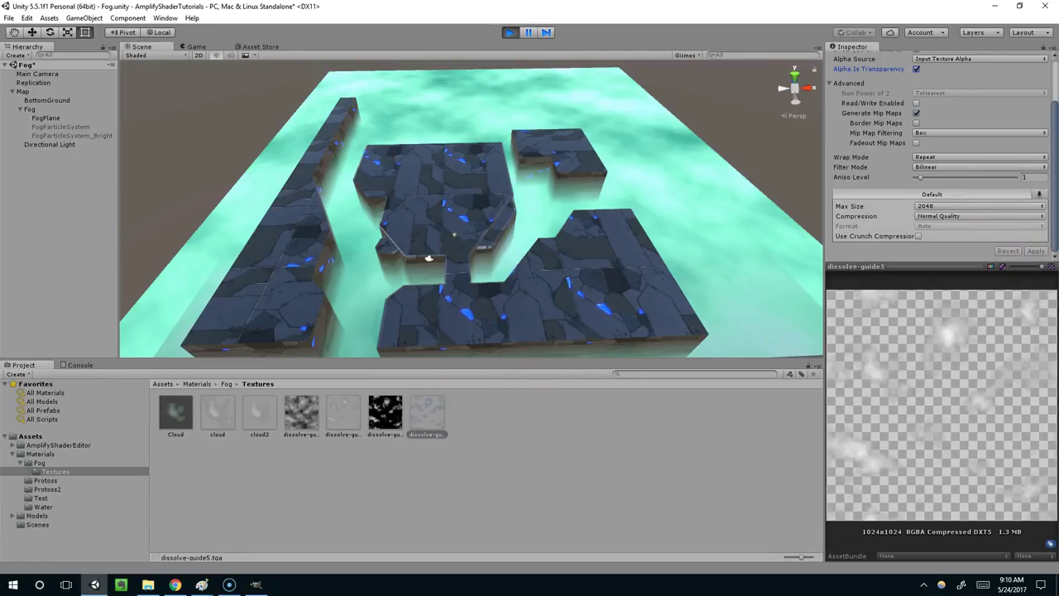
Step: Bring back the DepthFog7 shader graph, assign dissolve-guide5 to Texture Sample 0 and uncover the scene
drag(1058, 85, 576, 76)
click(406, 425)
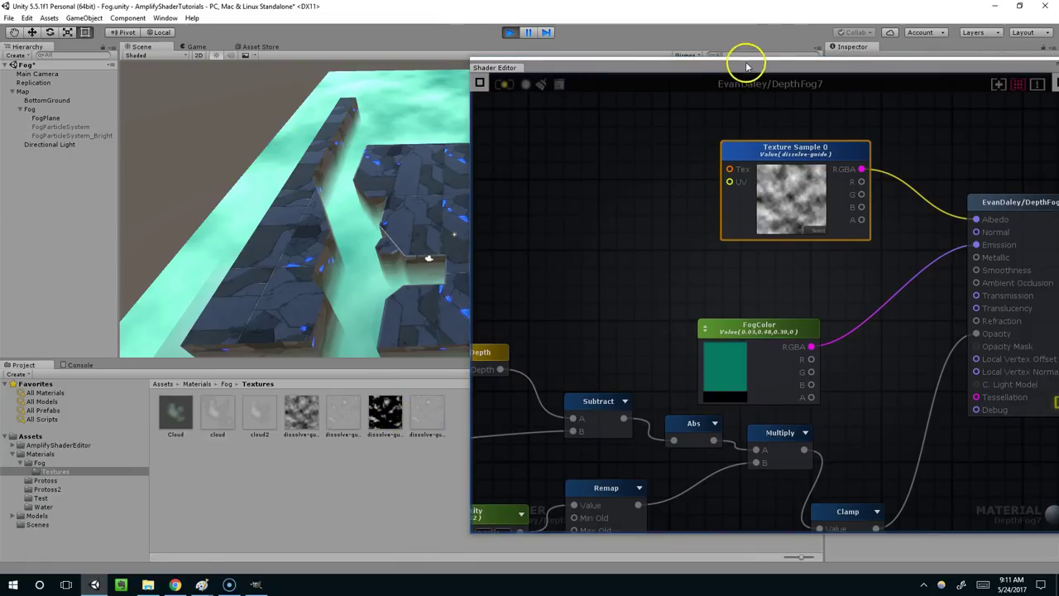
drag(748, 66, 793, 88)
drag(456, 411, 863, 218)
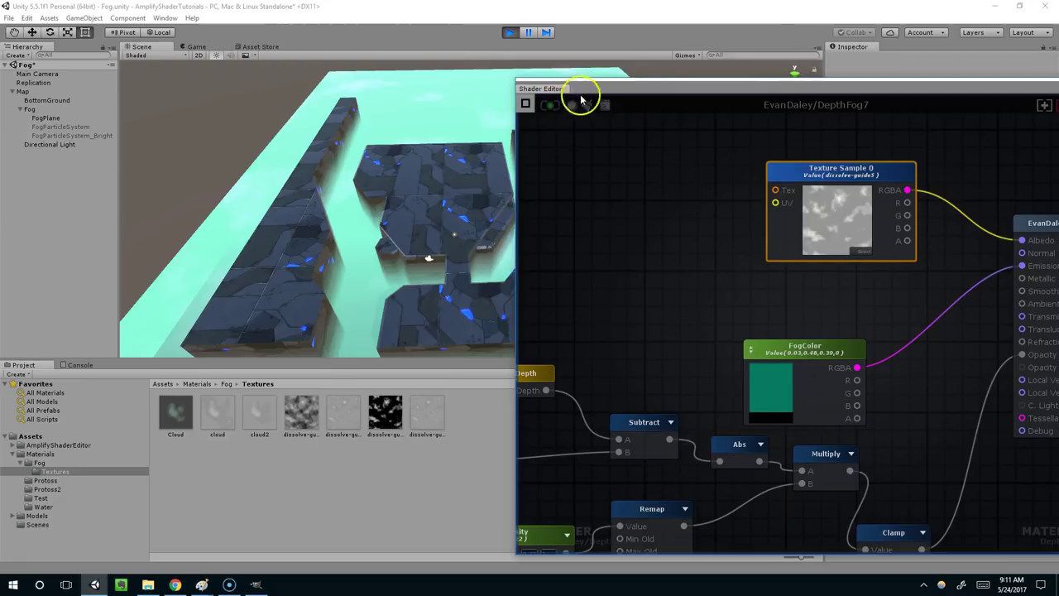
drag(600, 86, 766, 106)
Step: Add a Texture Coordinates node and connect its UV output to the UV input of Texture Sample 0
scroll(592, 113, up, 1)
middle_drag(596, 109, 541, 152)
middle_drag(843, 216, 764, 209)
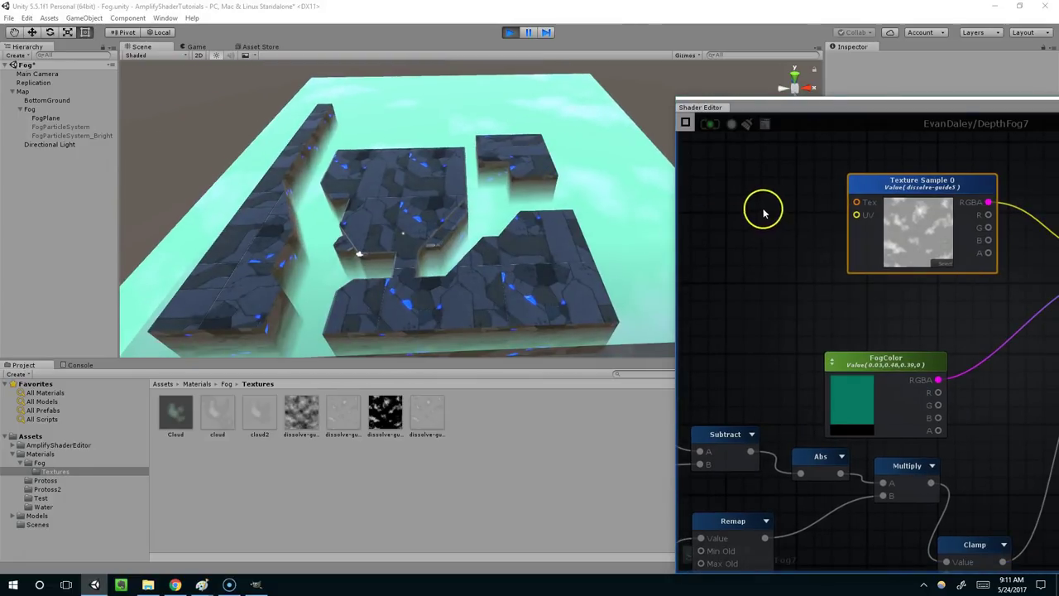
right_click(733, 194)
text(text)
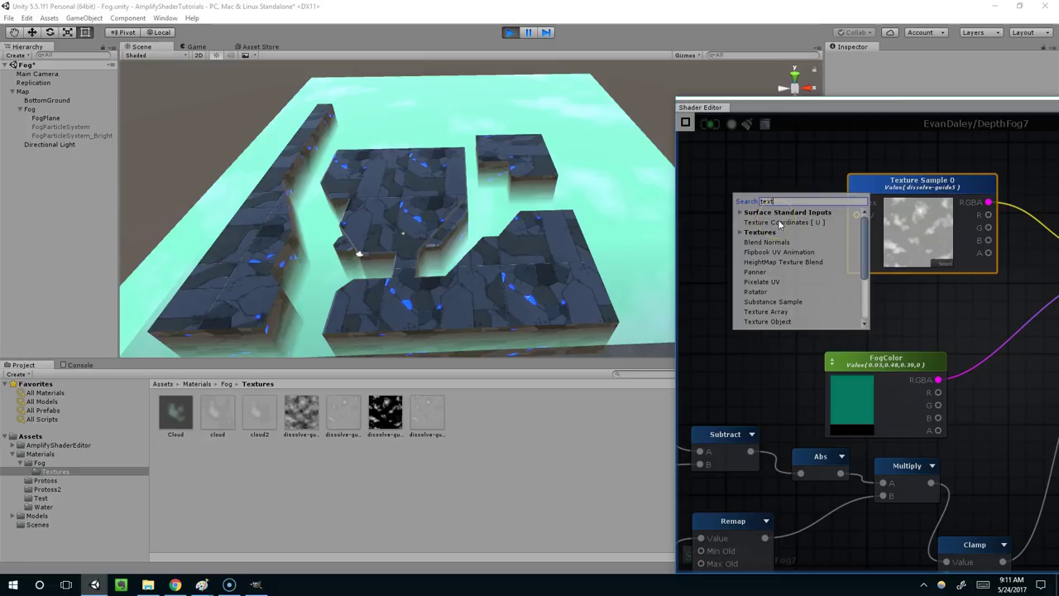
click(781, 225)
drag(797, 213, 679, 196)
middle_drag(680, 185, 739, 194)
drag(786, 213, 926, 223)
right_drag(918, 219, 856, 177)
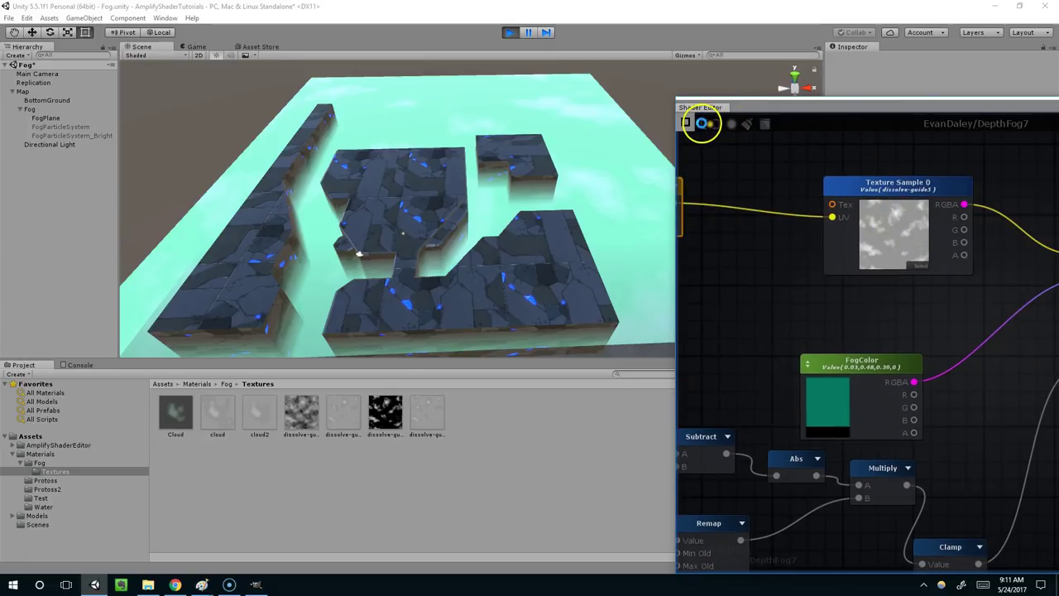
Step: Insert a Panner node between the Texture Coordinates node and the UV input of Texture Sample 0
middle_drag(769, 196, 838, 209)
drag(900, 231, 873, 238)
right_click(807, 246)
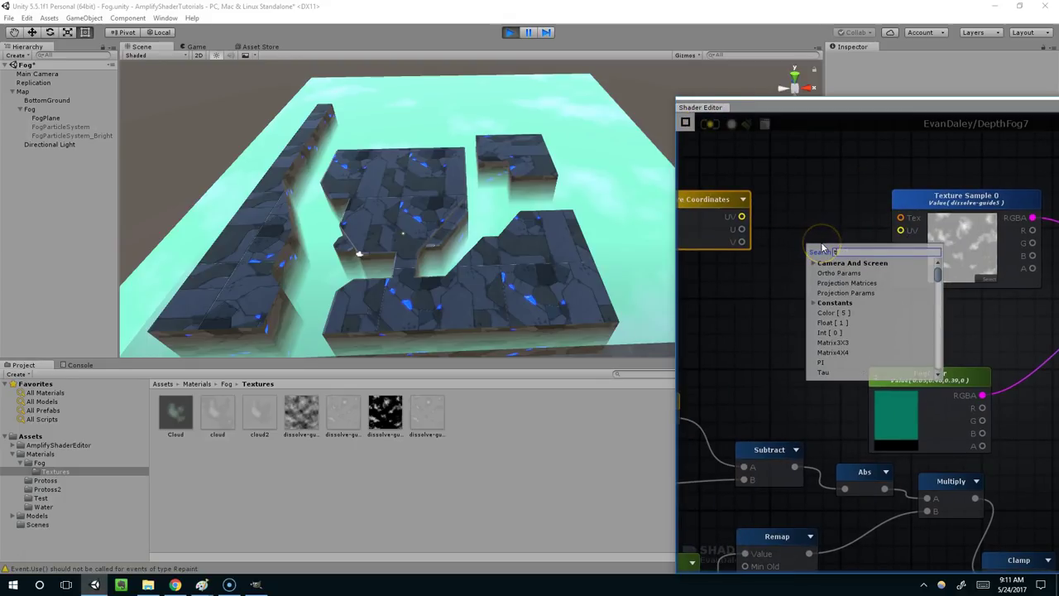
text(pann)
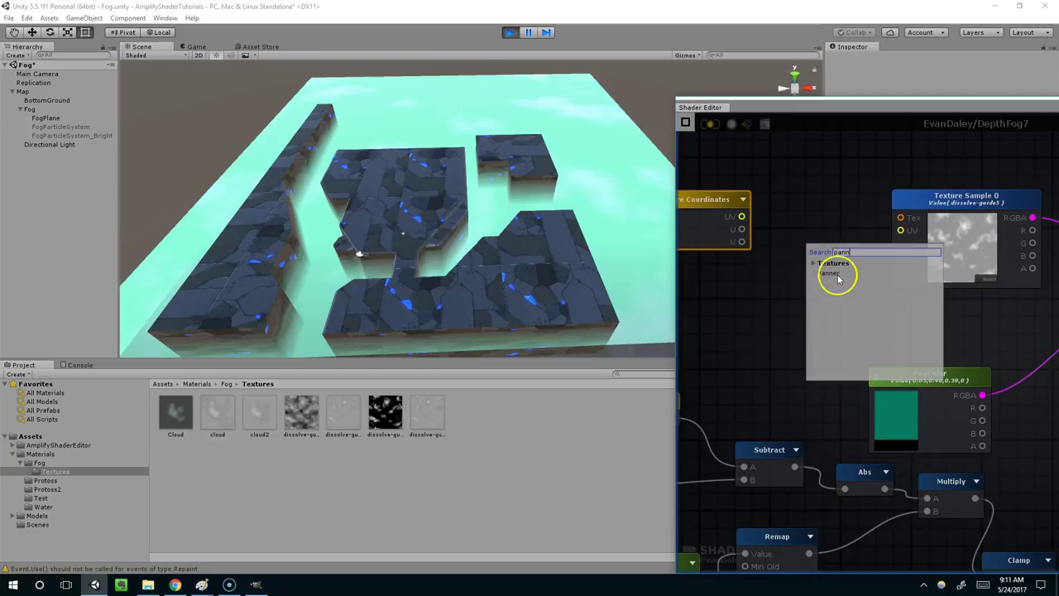
drag(837, 279, 769, 220)
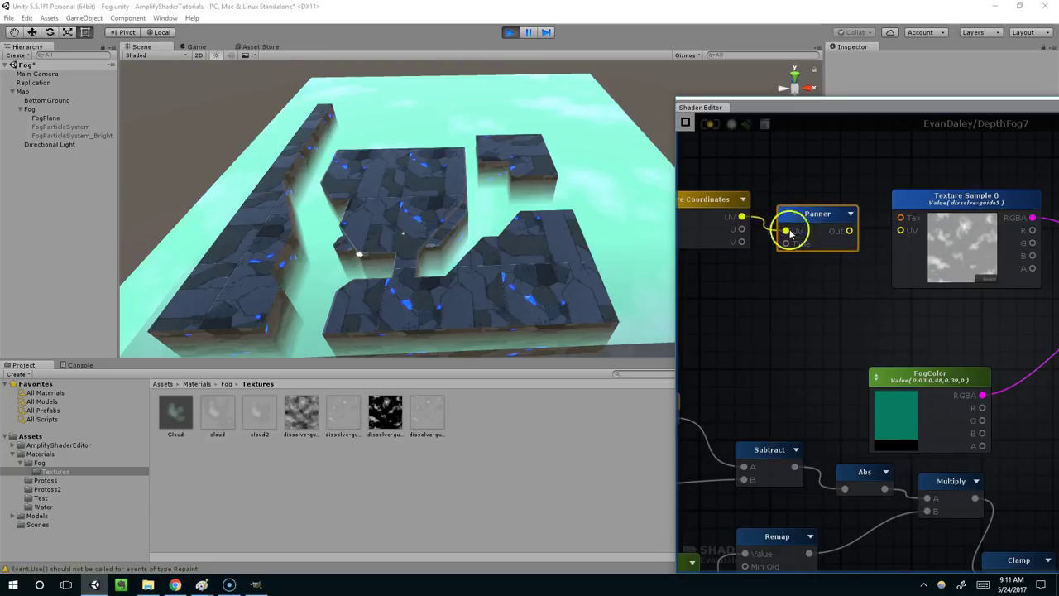
middle_drag(835, 240, 790, 253)
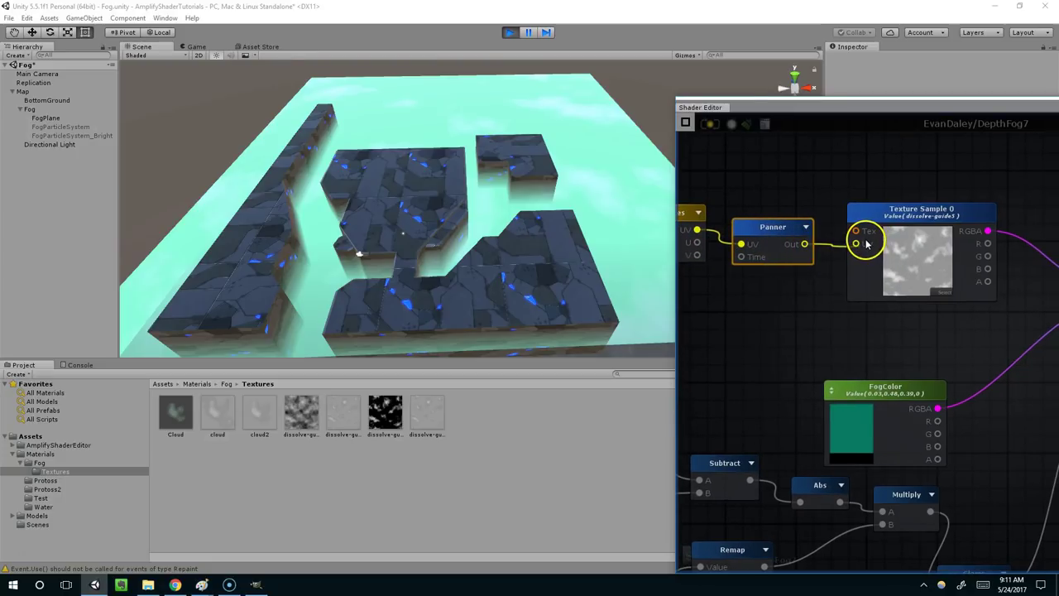
middle_drag(912, 296, 885, 293)
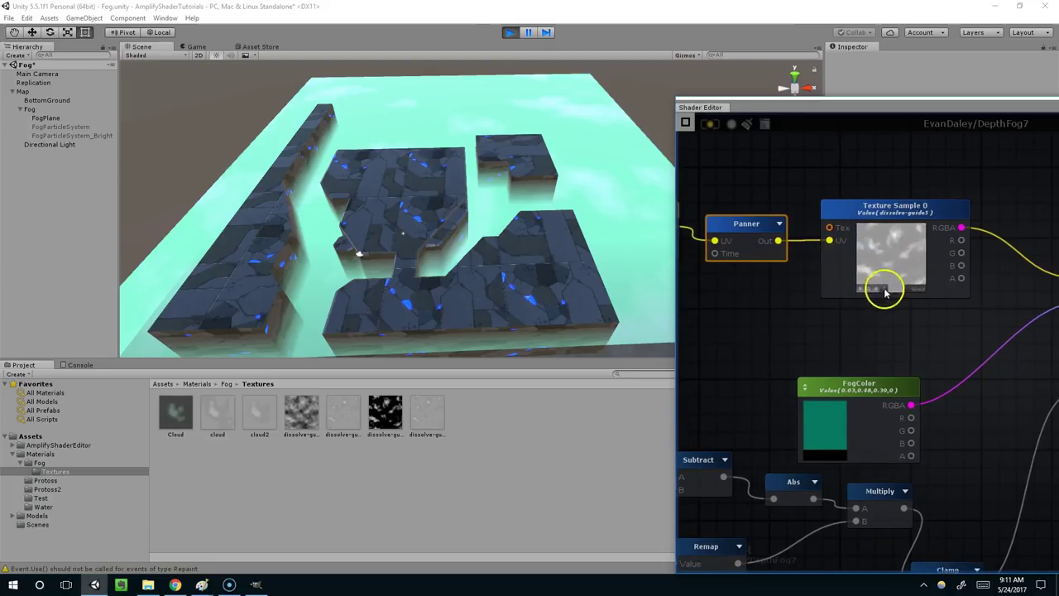
middle_drag(753, 234, 790, 228)
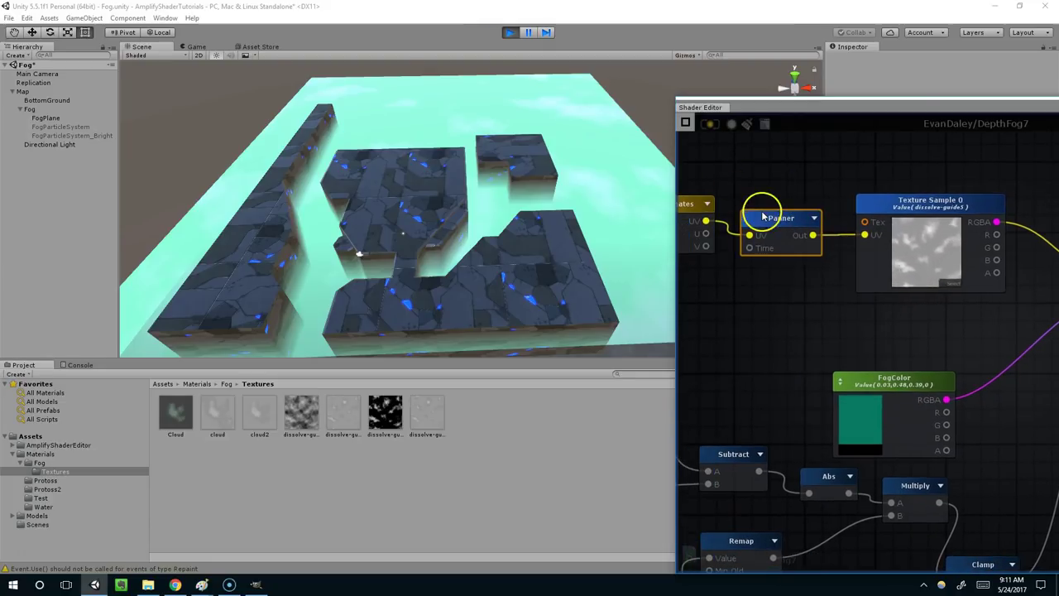
Step: Set the Panner speed to 0.1 in X and 0.05 in Y, update the shader and check the moving clouds
click(763, 217)
click(696, 148)
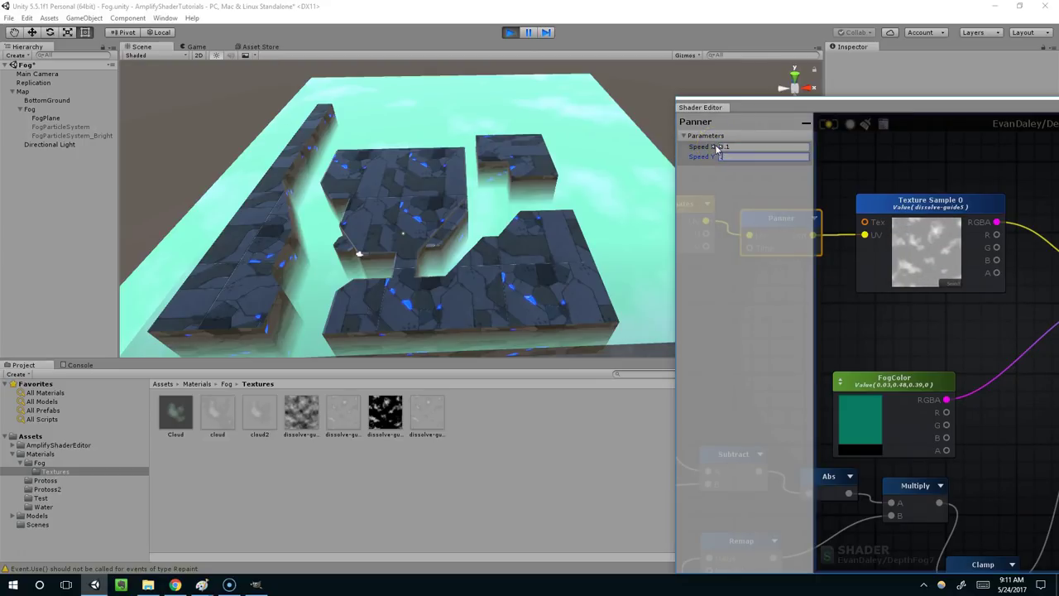
text(.05)
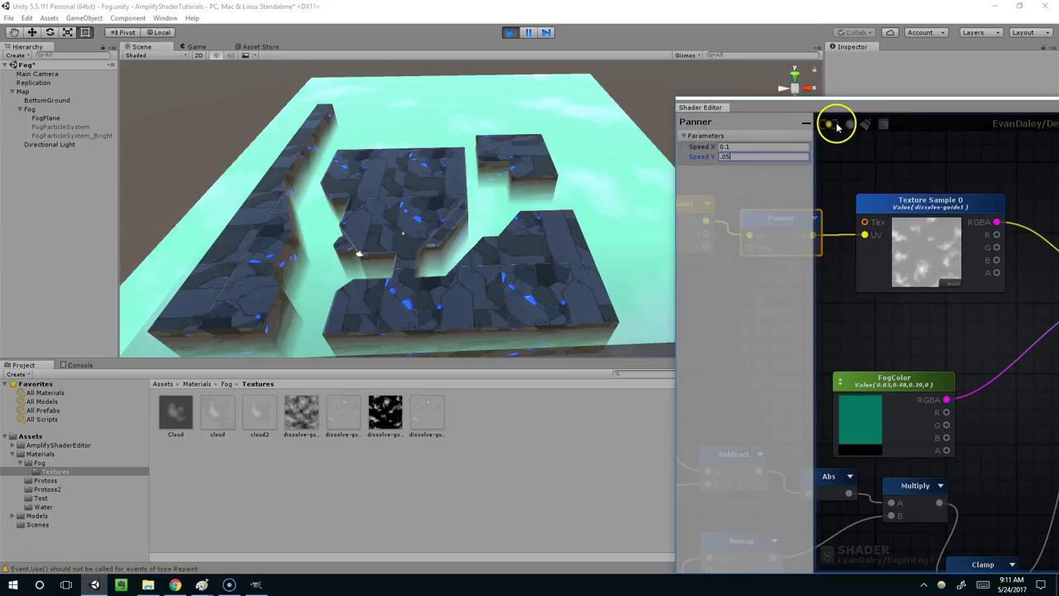
alt+drag(576, 153, 538, 132)
middle_drag(422, 180, 478, 196)
middle_drag(607, 122, 520, 135)
middle_drag(876, 147, 800, 146)
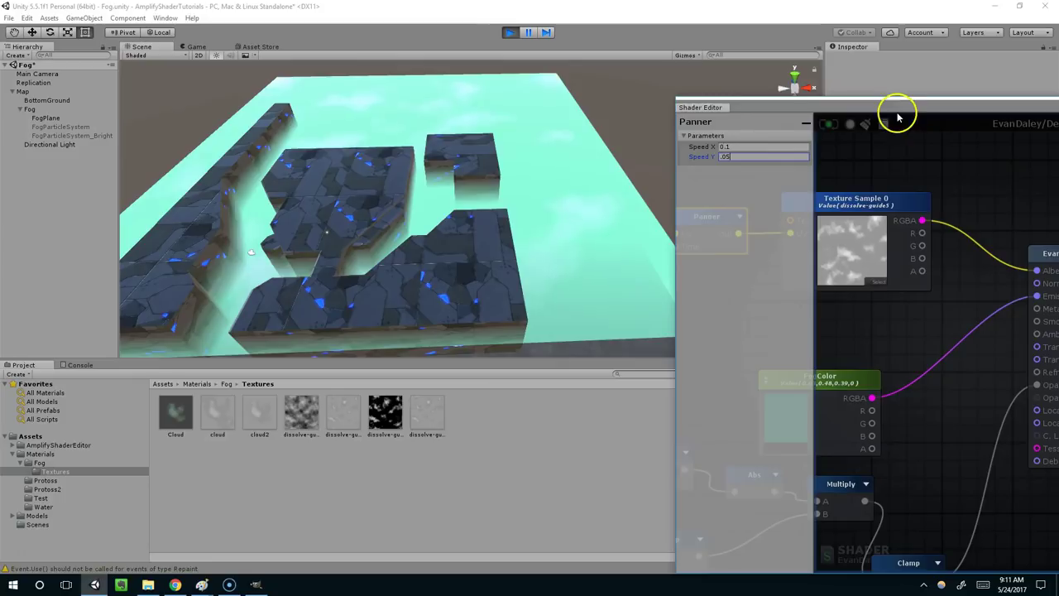
Step: Darken the FogColor material value to a muted green of 0.1, 0.19, 0.17 and update the shader
click(894, 350)
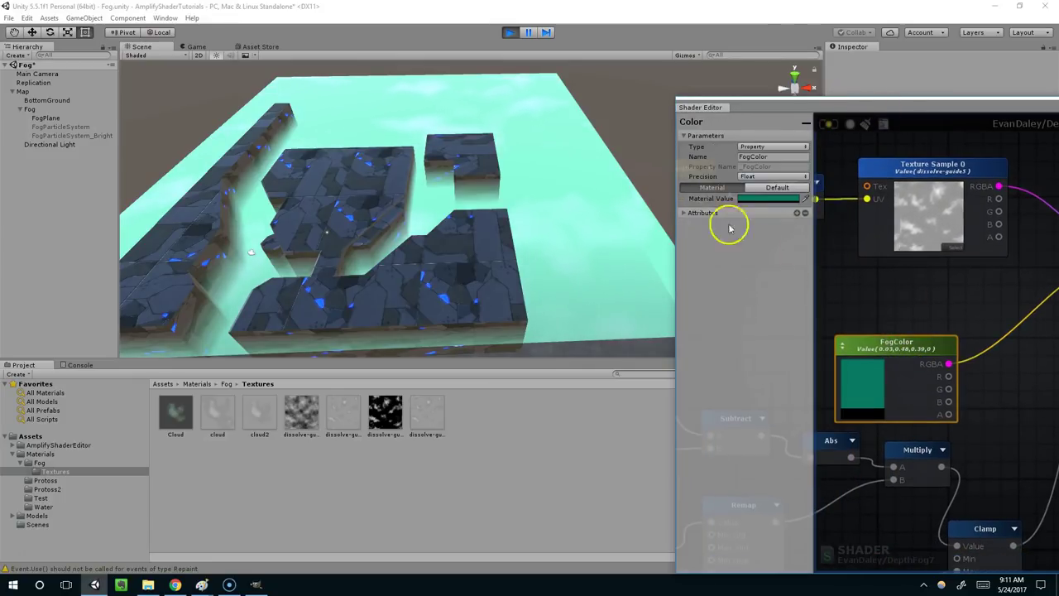
click(744, 200)
drag(879, 331, 832, 374)
click(828, 123)
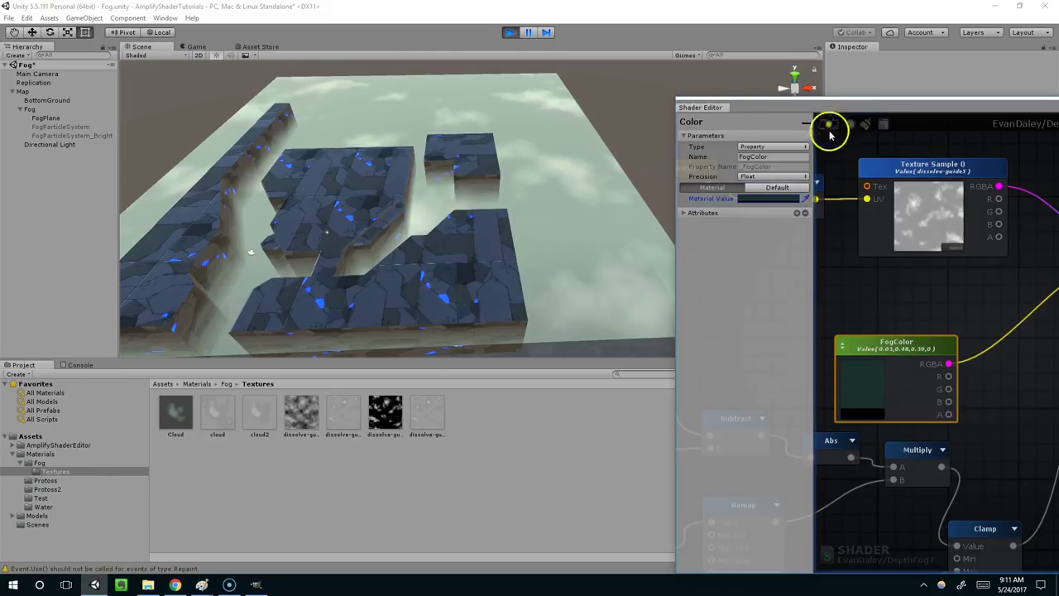
scroll(933, 256, down, 5)
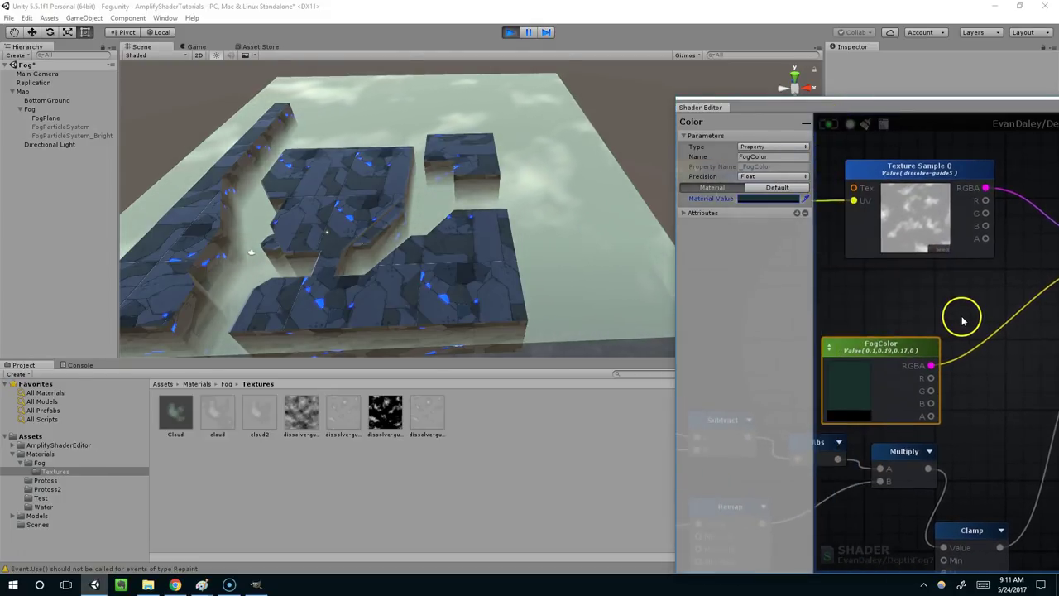
middle_drag(942, 329, 889, 341)
scroll(934, 309, down, 2)
middle_drag(932, 307, 1009, 310)
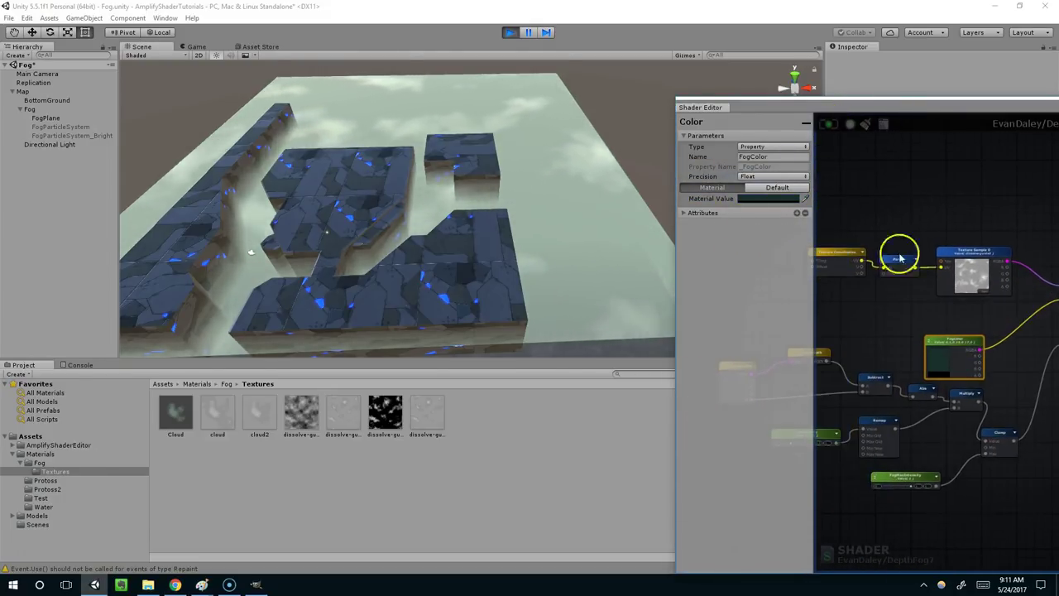
Step: Add a Multiply node between the Texture Sample and FogColor nodes and the shader's output node
drag(836, 211, 915, 299)
middle_drag(1031, 305, 946, 297)
scroll(943, 285, up, 2)
right_click(956, 284)
text(mul)
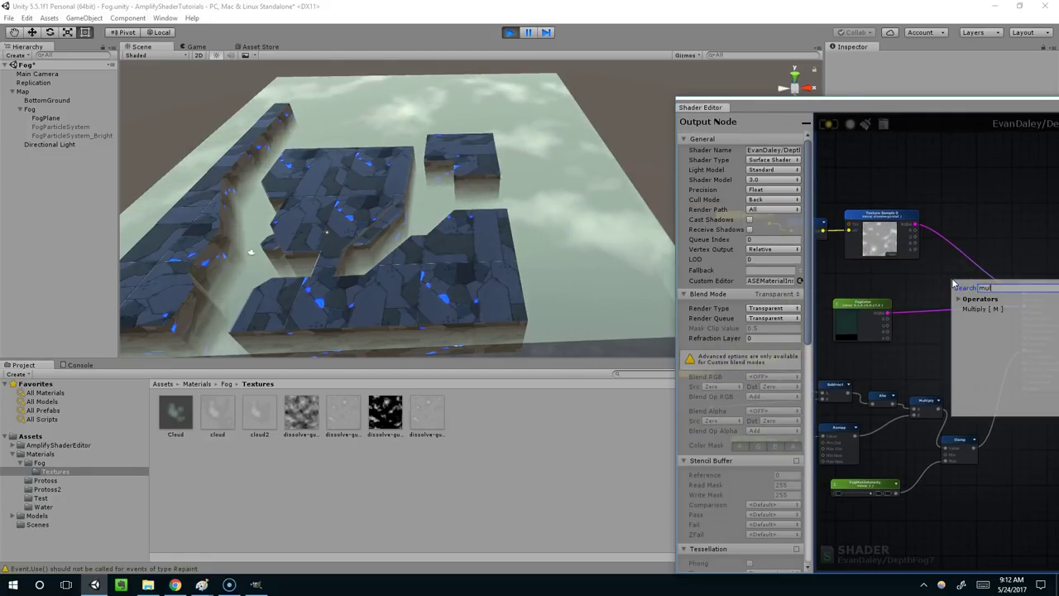
click(947, 306)
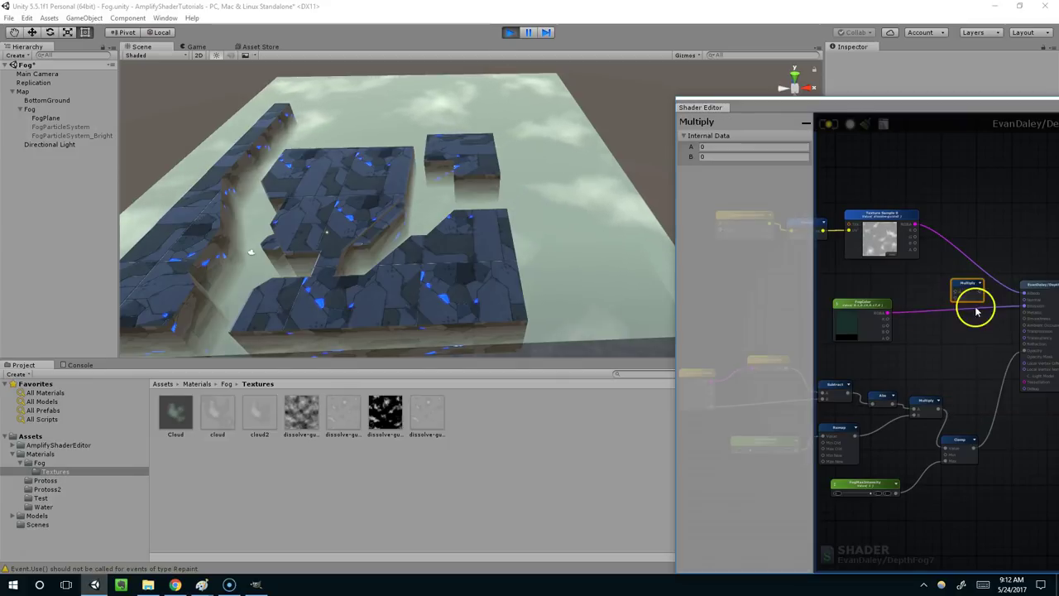
Step: Multiply the Texture Sample by FogColor, feed the product into Albedo and update the shader
drag(893, 230, 931, 293)
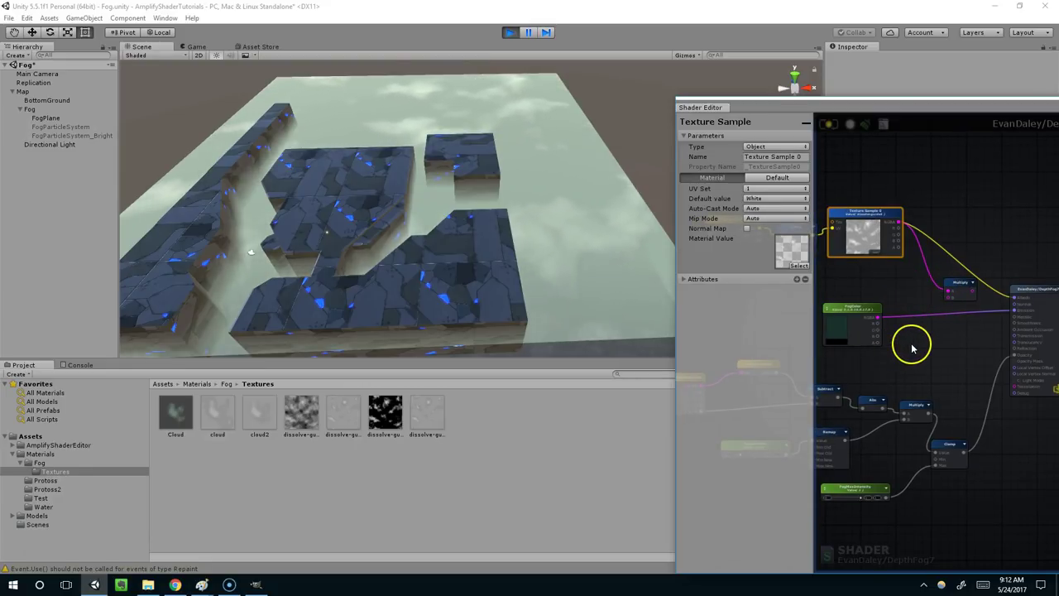
middle_drag(904, 344, 903, 340)
drag(856, 317, 999, 300)
click(830, 124)
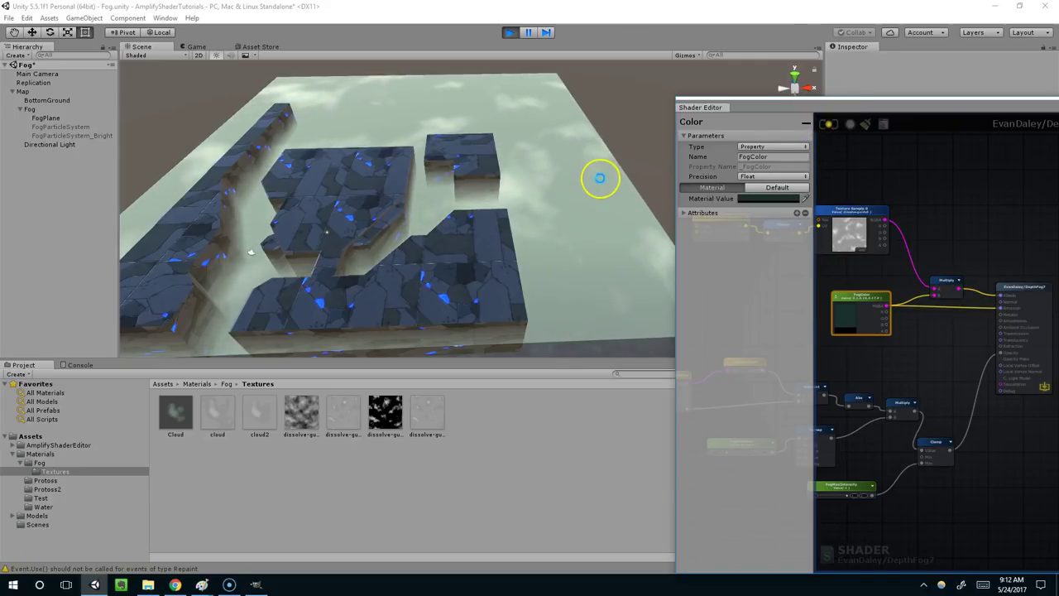
alt+drag(602, 181, 643, 182)
Step: Move FogColor aside, add a green Color 1 property node and connect it to Emission in place of FogColor
middle_drag(865, 304, 918, 306)
drag(917, 300, 855, 282)
middle_drag(968, 328, 902, 338)
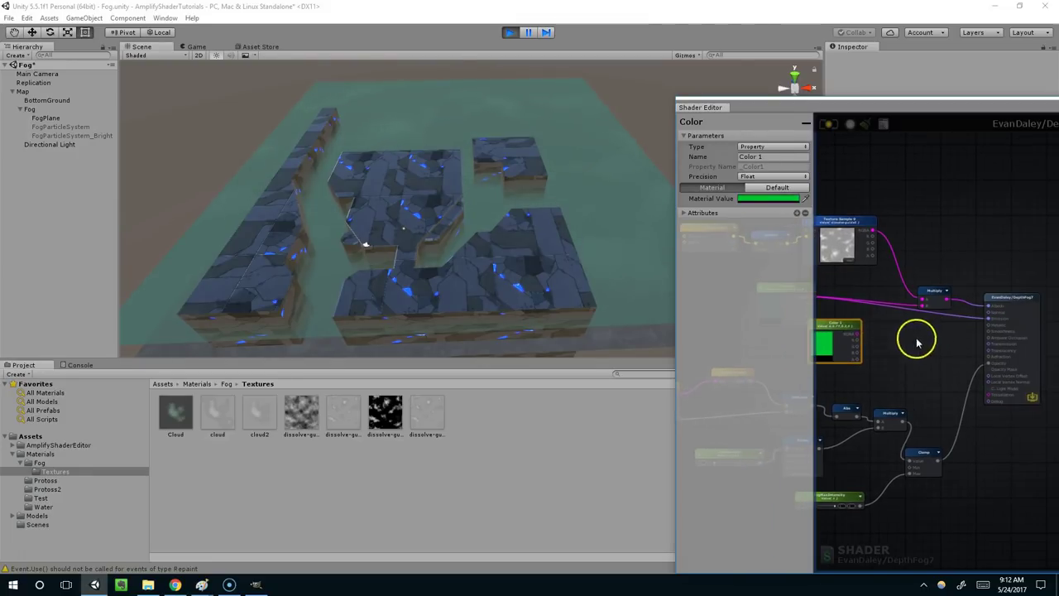
drag(984, 322, 985, 319)
Step: Arrange the FogColor and Color 1 nodes beneath the Texture Sample so their connections stay clear
middle_drag(887, 329, 941, 332)
click(925, 331)
drag(896, 326, 874, 310)
click(853, 290)
middle_drag(886, 290, 932, 294)
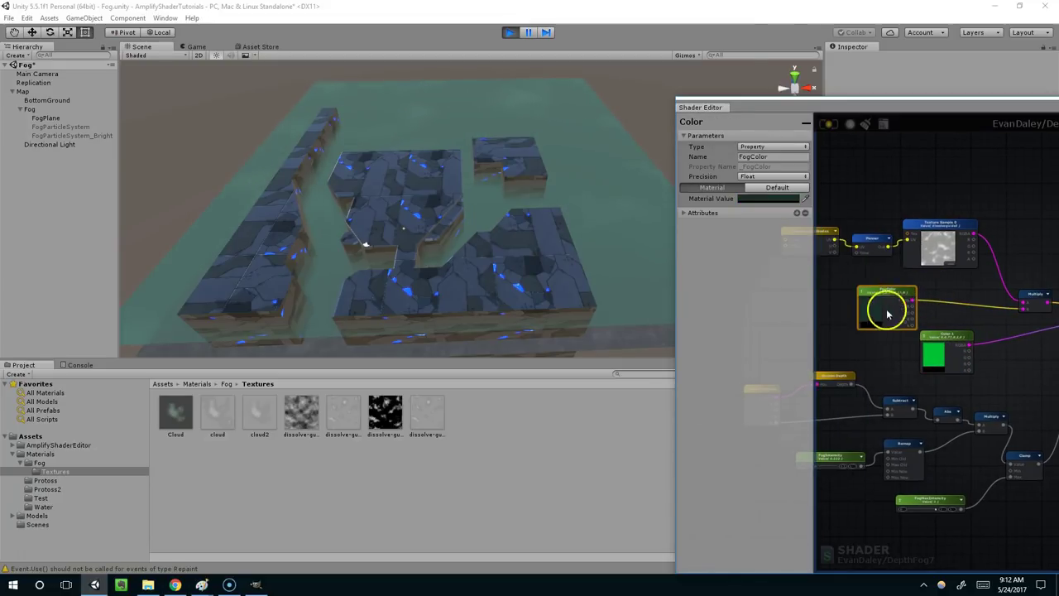
click(880, 312)
click(866, 317)
drag(866, 316, 833, 328)
middle_drag(996, 346, 938, 352)
click(944, 343)
drag(900, 355, 909, 355)
middle_drag(947, 353, 897, 337)
middle_drag(887, 300, 960, 308)
drag(1006, 308, 992, 294)
Step: Change the FogColor material value to a grey-green with RGB 63, 109, 99
click(874, 306)
click(760, 203)
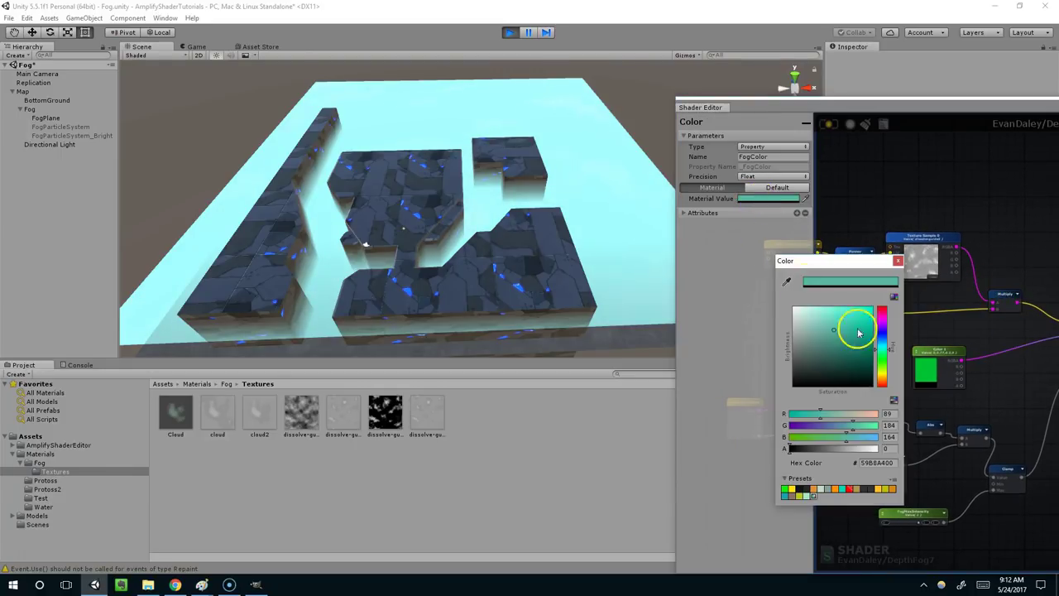
drag(846, 323, 827, 354)
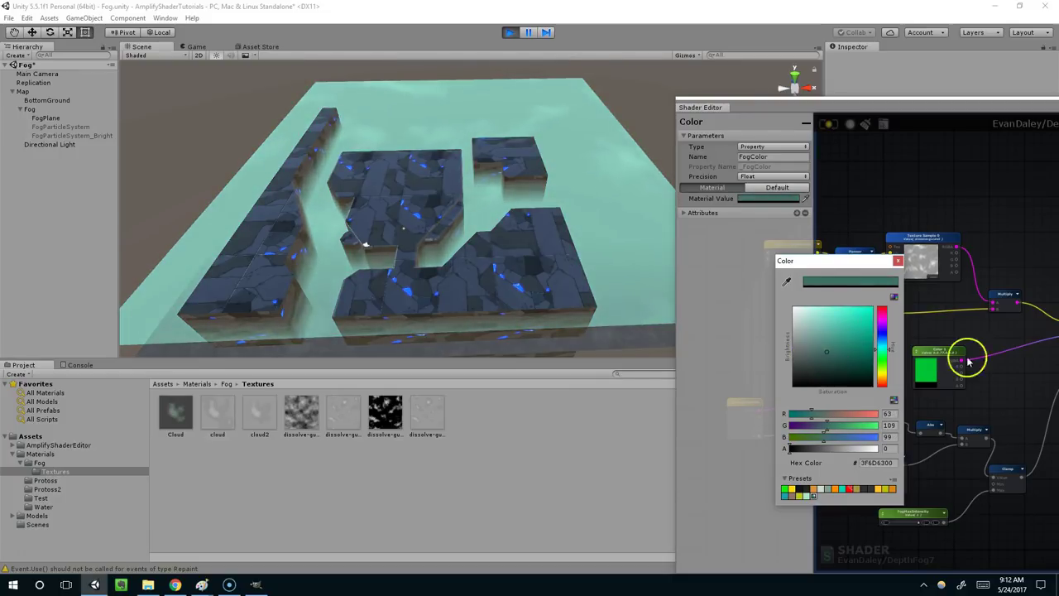
click(989, 328)
right_drag(997, 323, 978, 303)
Step: Set the Color 1 node's material value to black
click(925, 341)
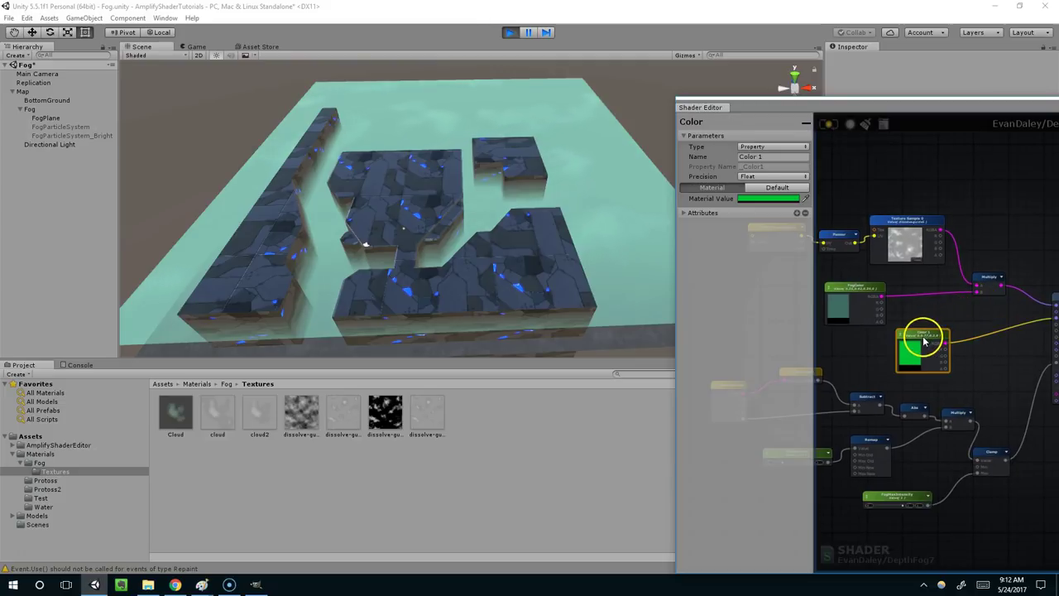
click(758, 201)
drag(845, 315, 839, 388)
click(968, 391)
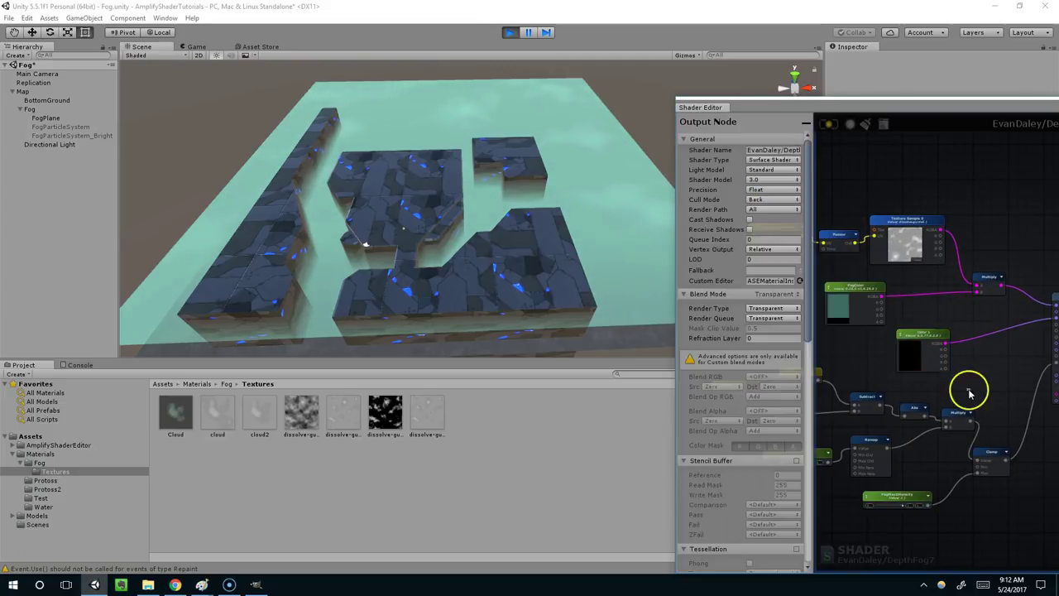
right_drag(589, 231, 574, 183)
Step: Delete the Color 1 node so that nothing feeds the Emission input
middle_drag(854, 256, 890, 243)
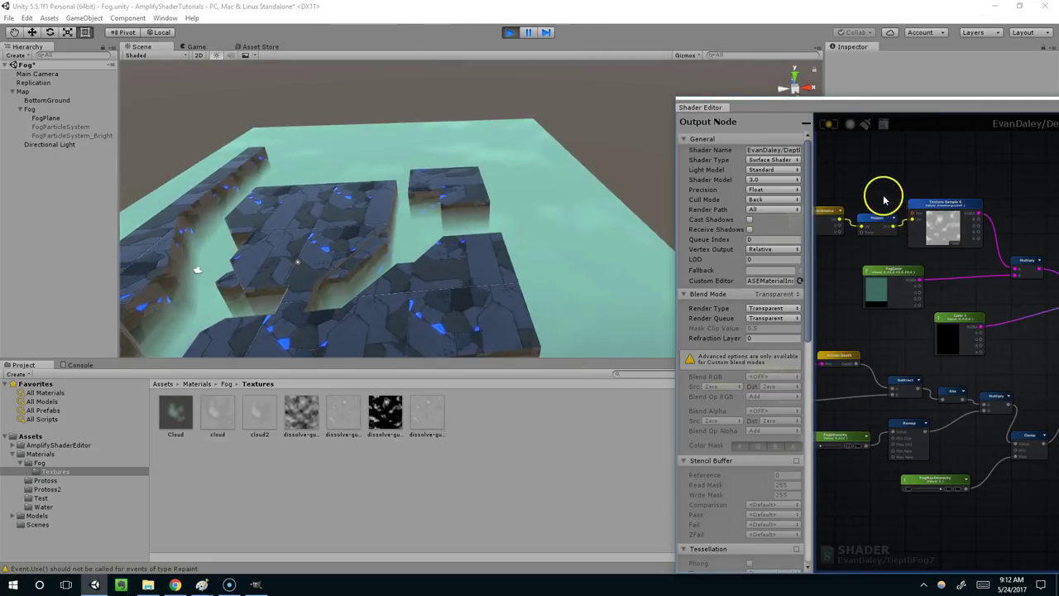
middle_drag(884, 198, 913, 202)
drag(940, 283, 935, 274)
right_drag(998, 304, 941, 229)
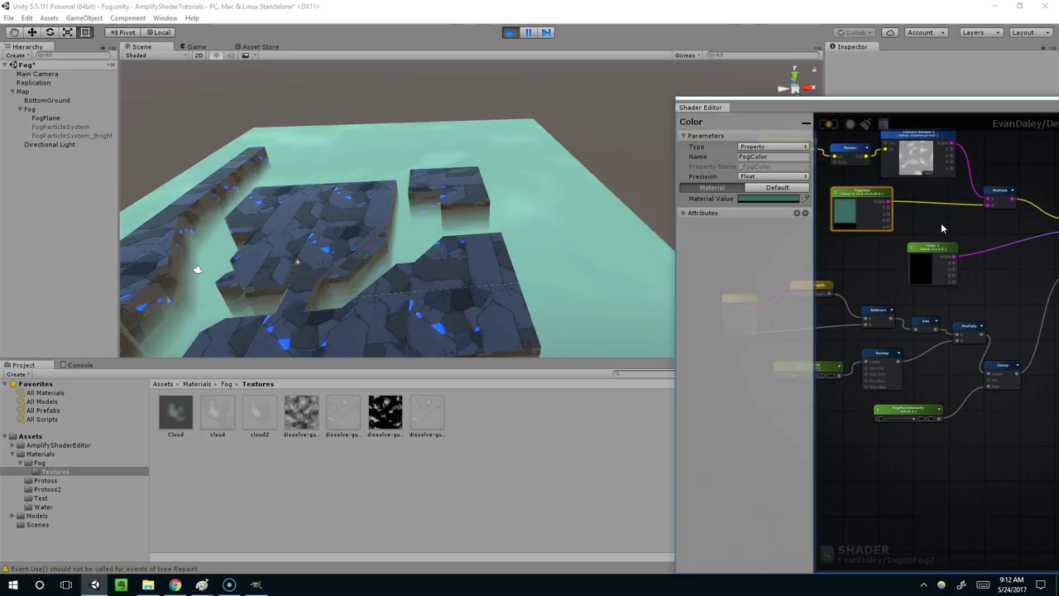
middle_drag(942, 228, 996, 250)
right_drag(949, 180, 876, 180)
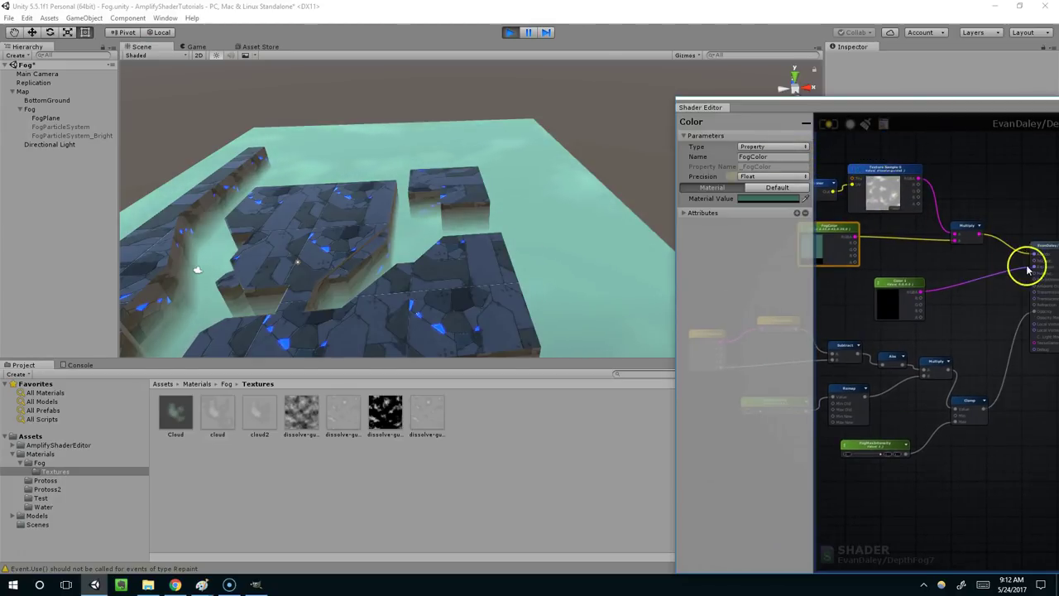
click(915, 294)
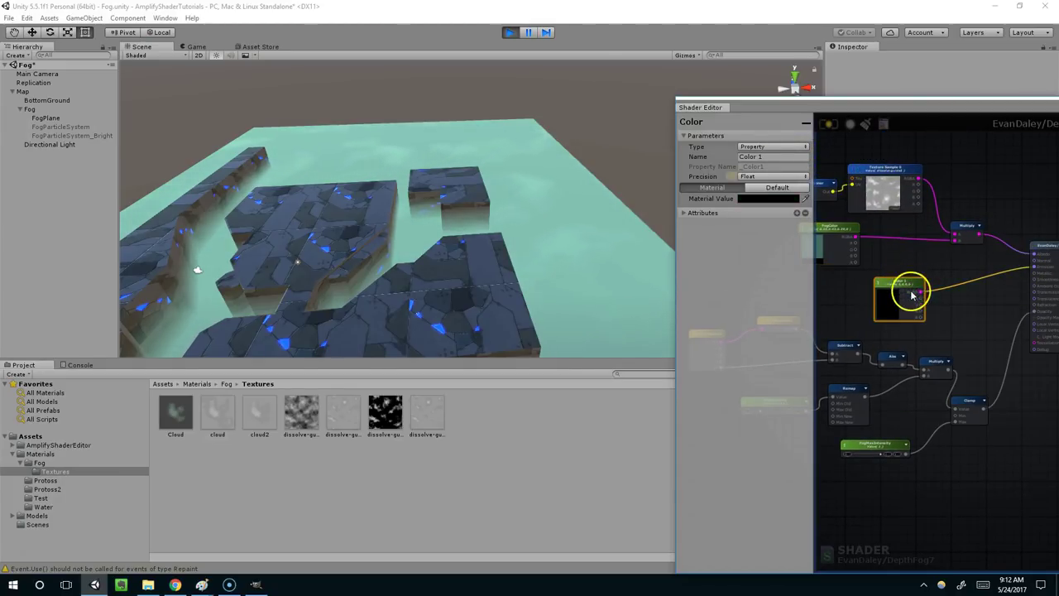
key(Delete)
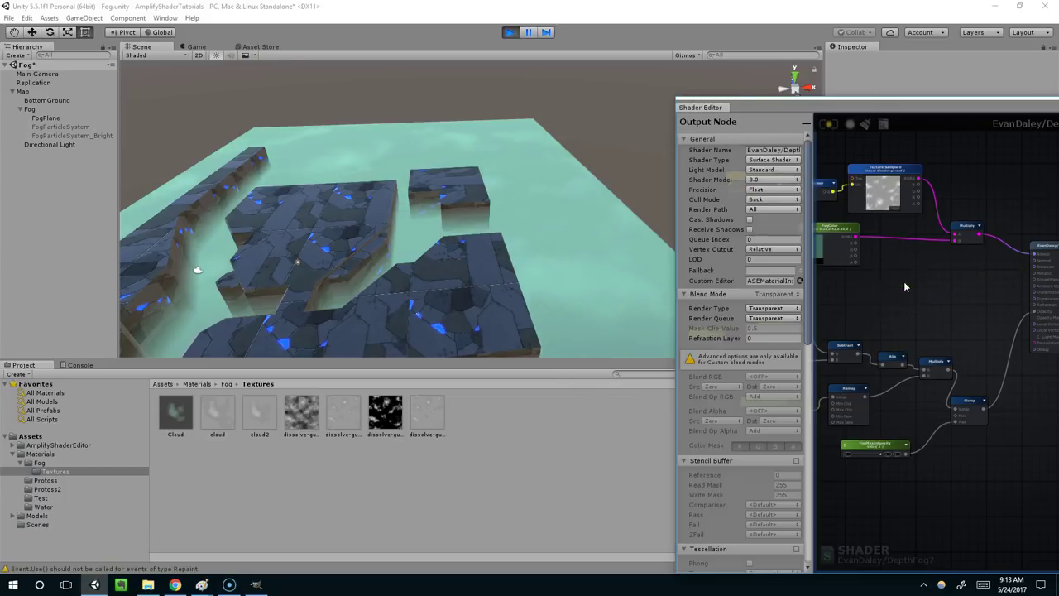
Step: Duplicate Texture Sample 0 and place the copy beneath the FogColor node
middle_drag(898, 285, 960, 271)
middle_drag(861, 172, 892, 185)
drag(839, 156, 843, 223)
middle_drag(1035, 187, 945, 182)
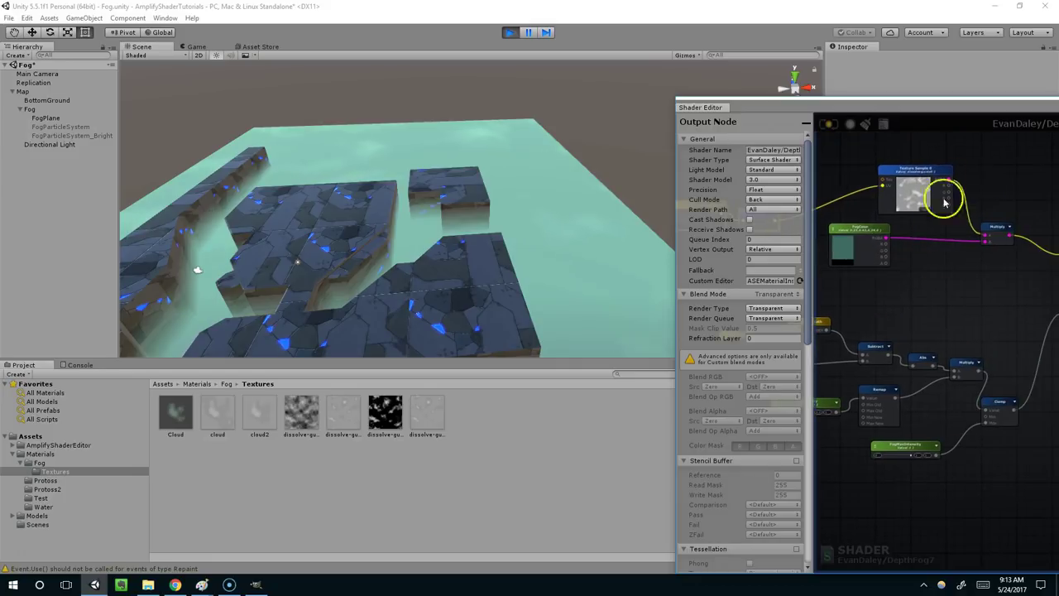
click(925, 168)
key(ctrl+d)
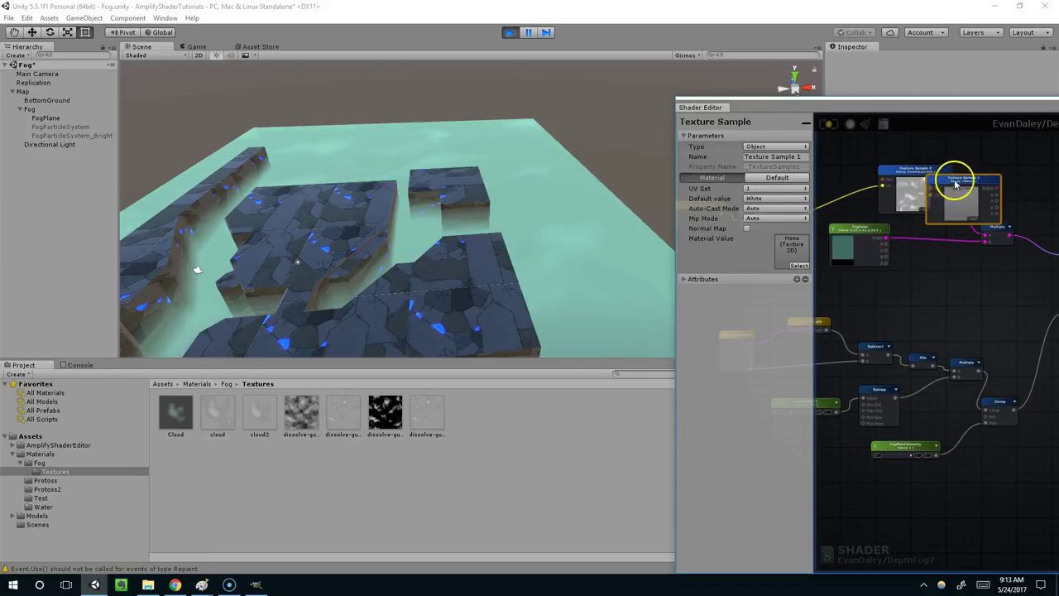
drag(956, 186, 915, 301)
Step: Assign the dissolve-guide4 texture to Texture Sample 1
click(931, 319)
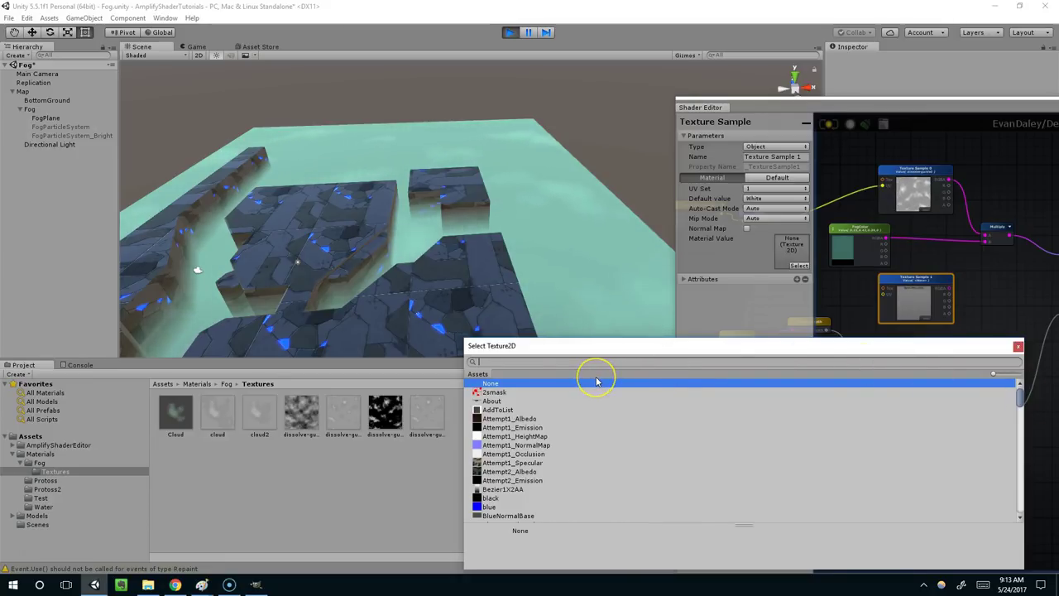
text(d)
text(is)
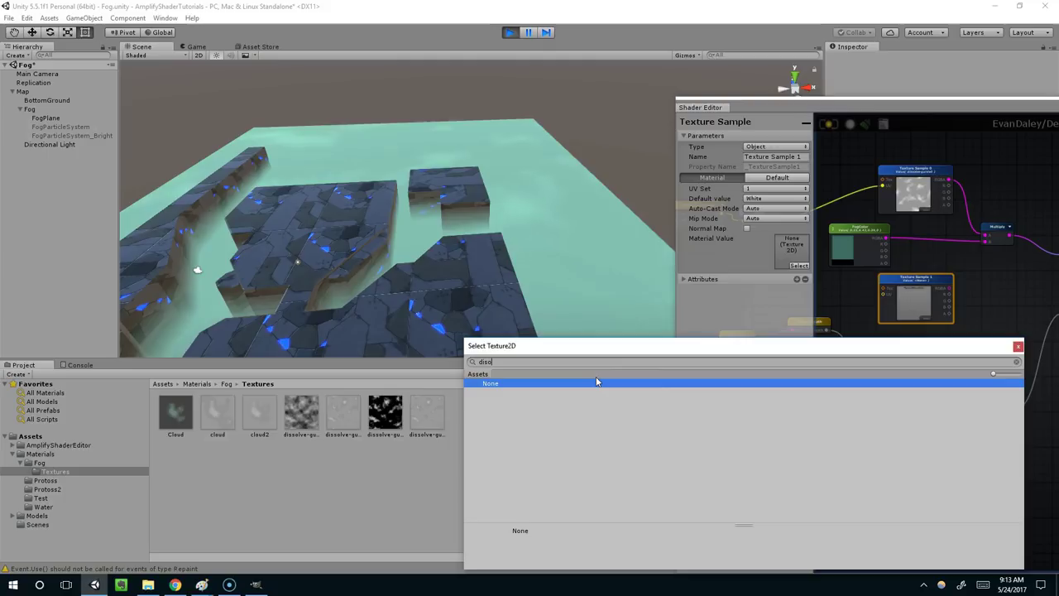
double_click(510, 411)
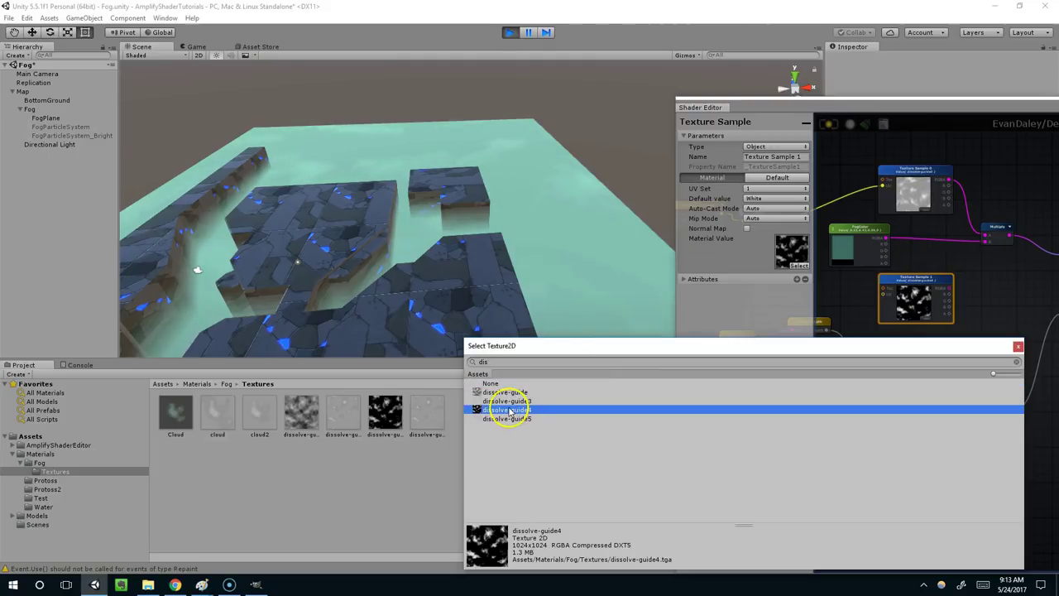
Step: Connect Texture Sample 1's RGBA output to the Emission input of the output node
scroll(863, 343, up, 3)
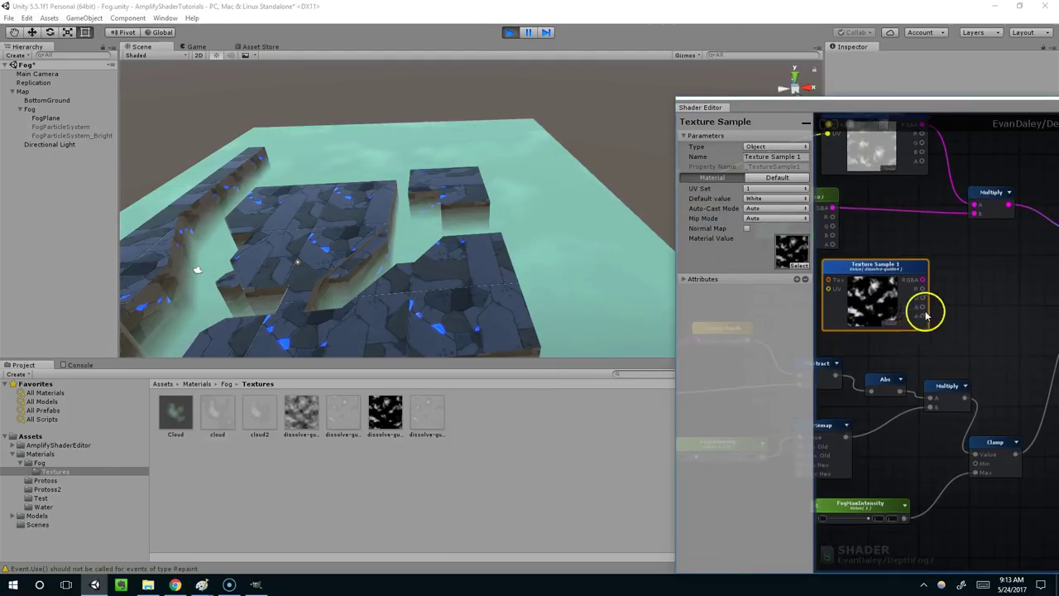
middle_drag(925, 312, 838, 339)
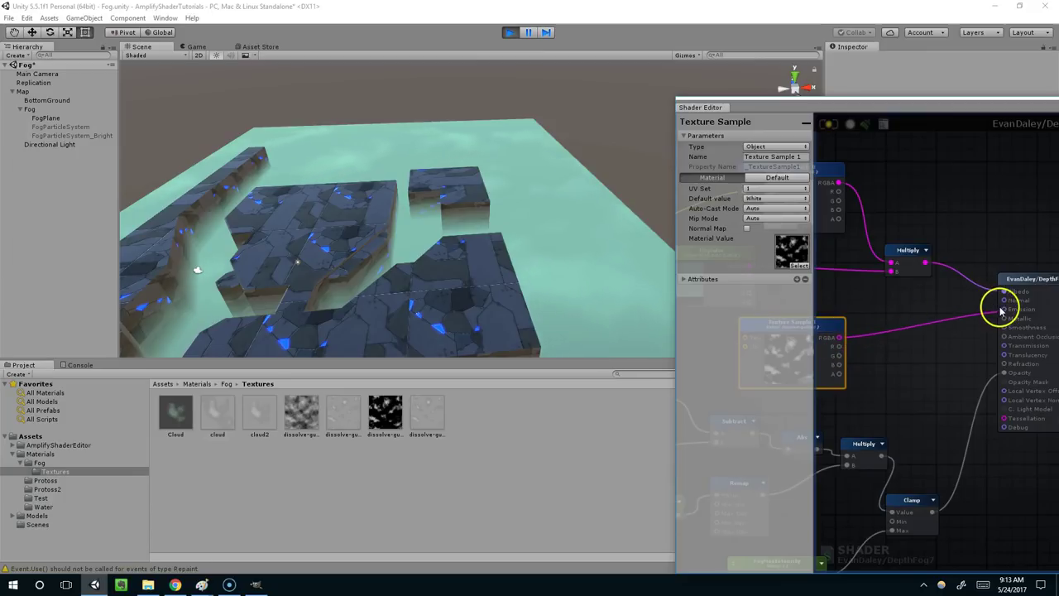
drag(1001, 311, 1003, 310)
middle_drag(999, 310, 1058, 299)
Step: Feed the Panner output into Texture Sample 1's UV input and update the shader
scroll(971, 302, down, 3)
middle_drag(886, 267, 926, 264)
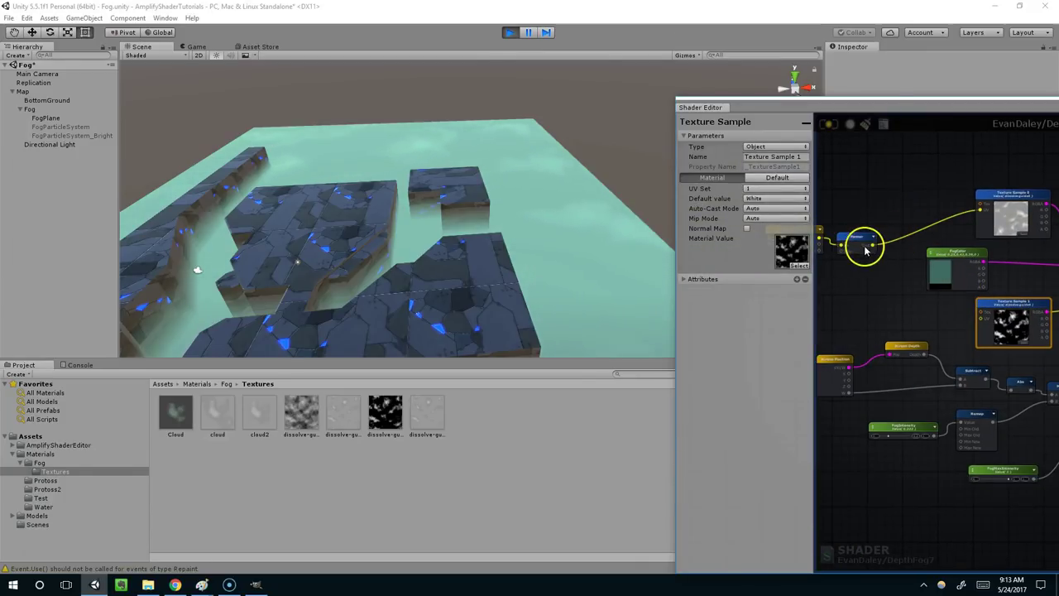
drag(971, 319, 981, 318)
middle_drag(982, 316, 946, 314)
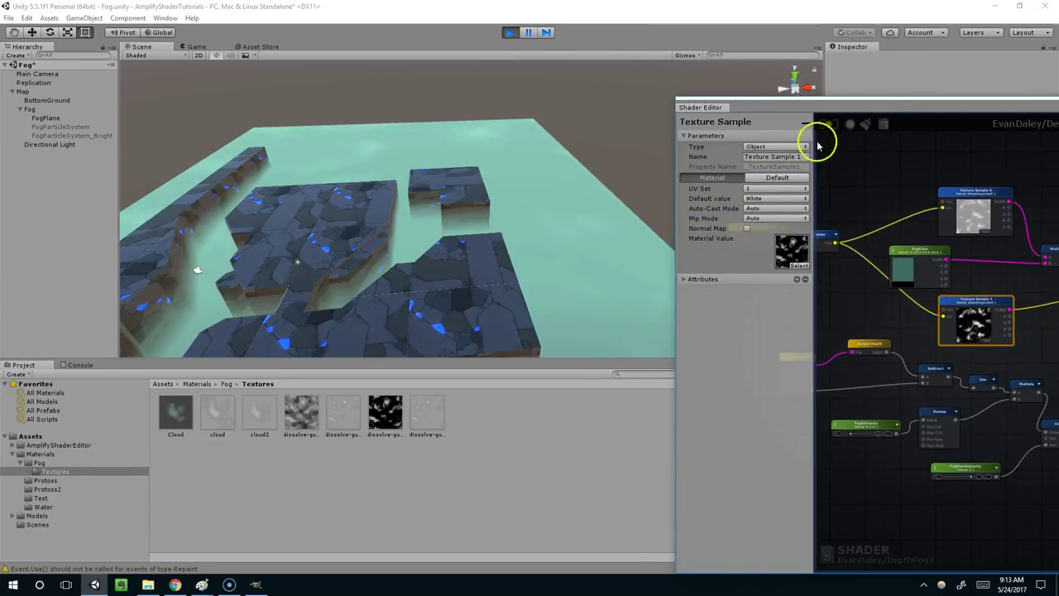
click(835, 128)
scroll(562, 197, down, 3)
scroll(612, 208, up, 2)
middle_drag(566, 201, 608, 189)
Step: Add a Multiply node beside Texture Sample 1 and feed the texture's RGBA output into its A input
scroll(922, 293, up, 2)
middle_drag(1027, 314, 902, 295)
scroll(903, 295, down, 3)
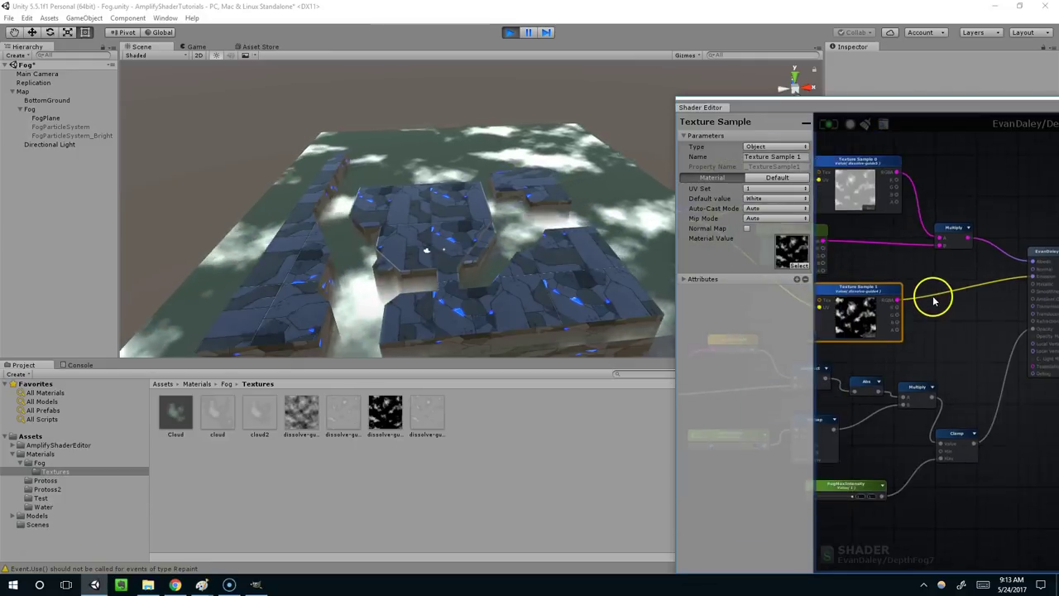
right_click(975, 311)
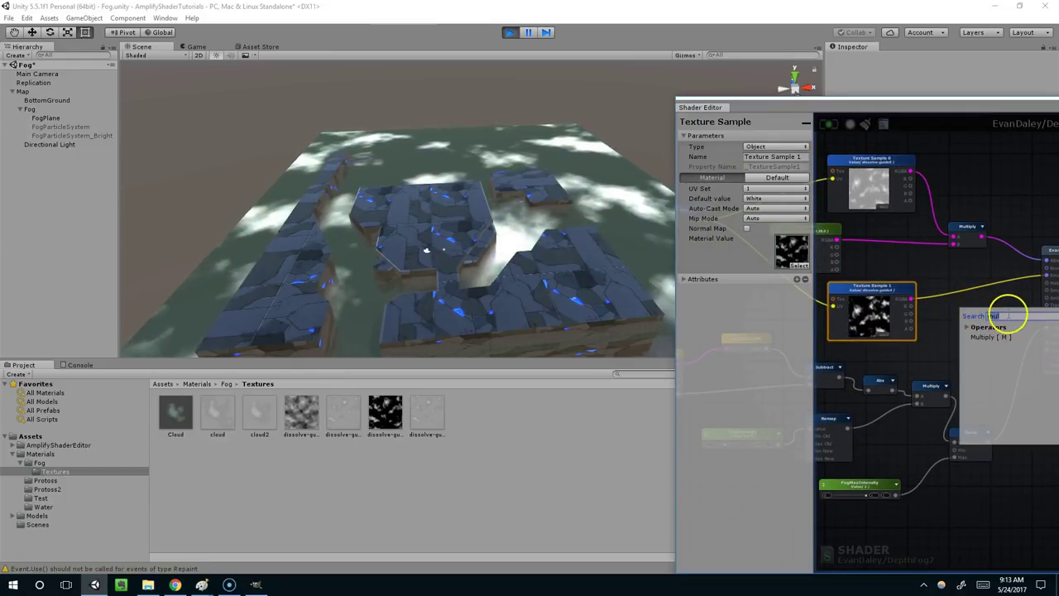
click(992, 337)
middle_drag(918, 316, 930, 322)
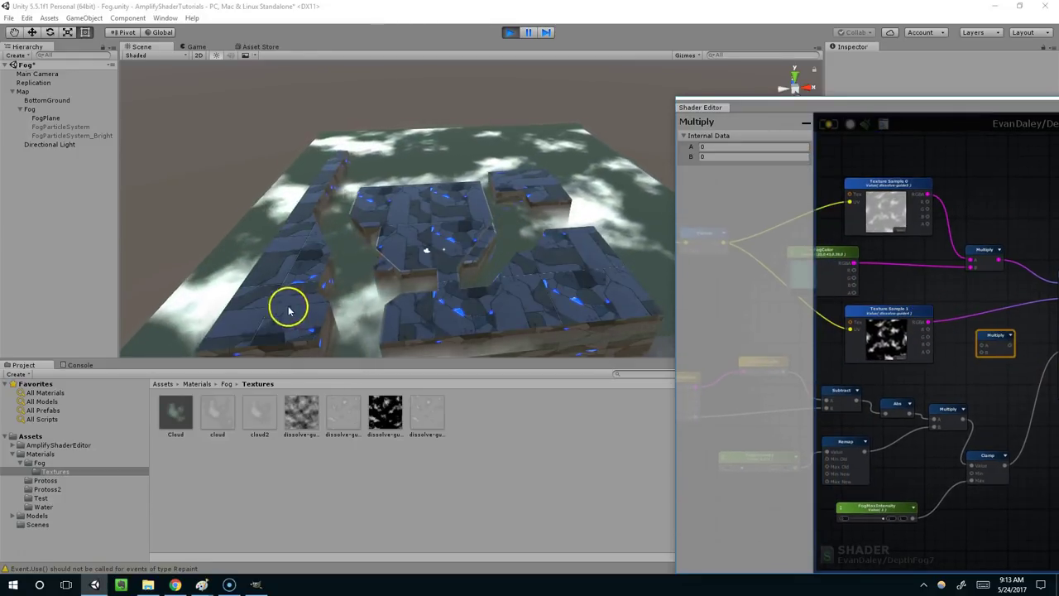
drag(889, 313, 894, 325)
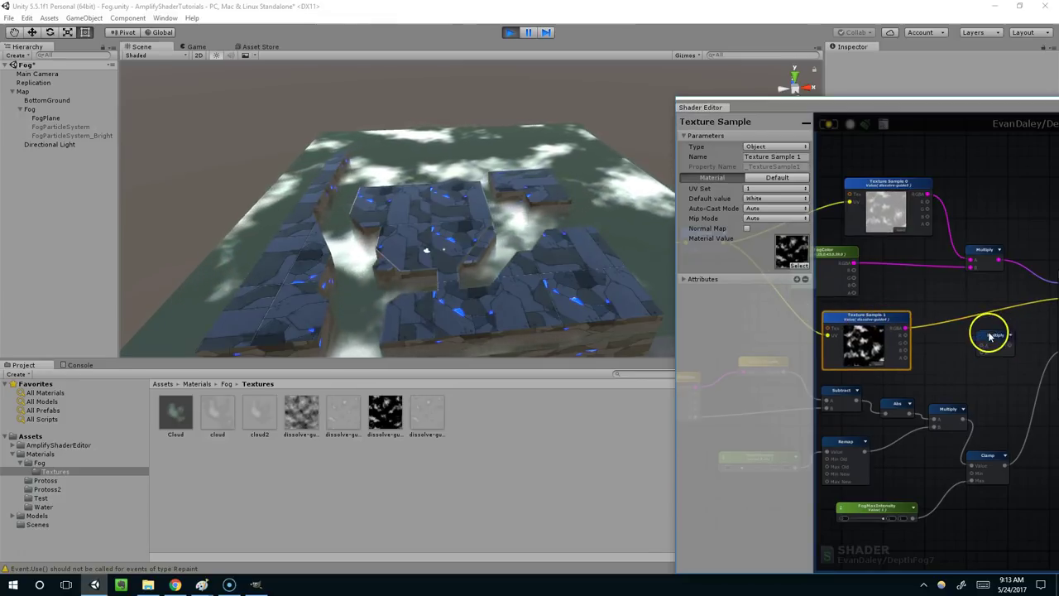
drag(990, 337, 944, 330)
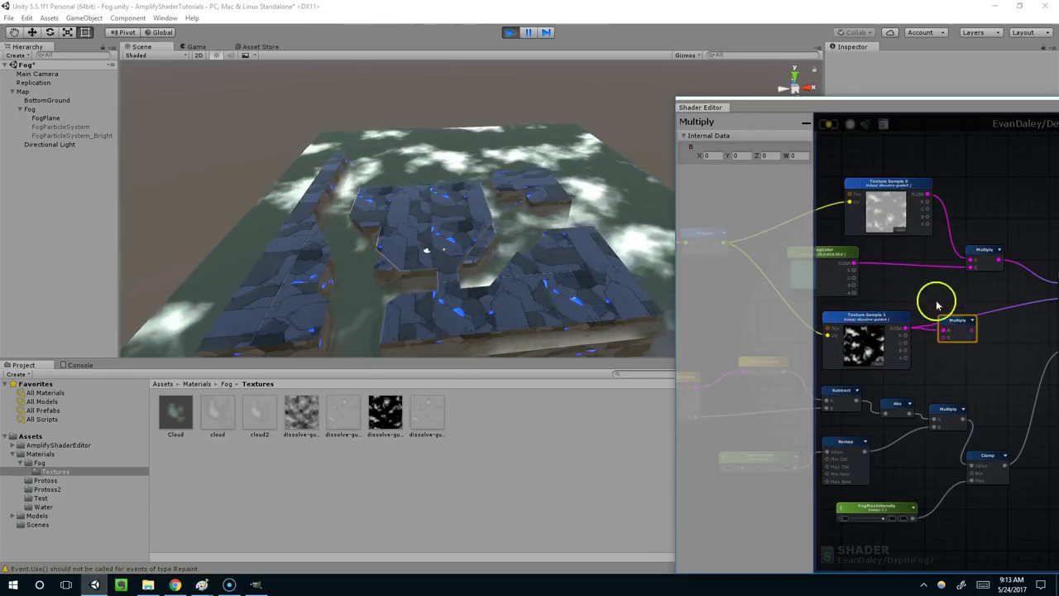
Step: Set the new Multiply node's B values to 0.1 on X, Y, Z and W and connect its output to Emission
drag(710, 156, 698, 152)
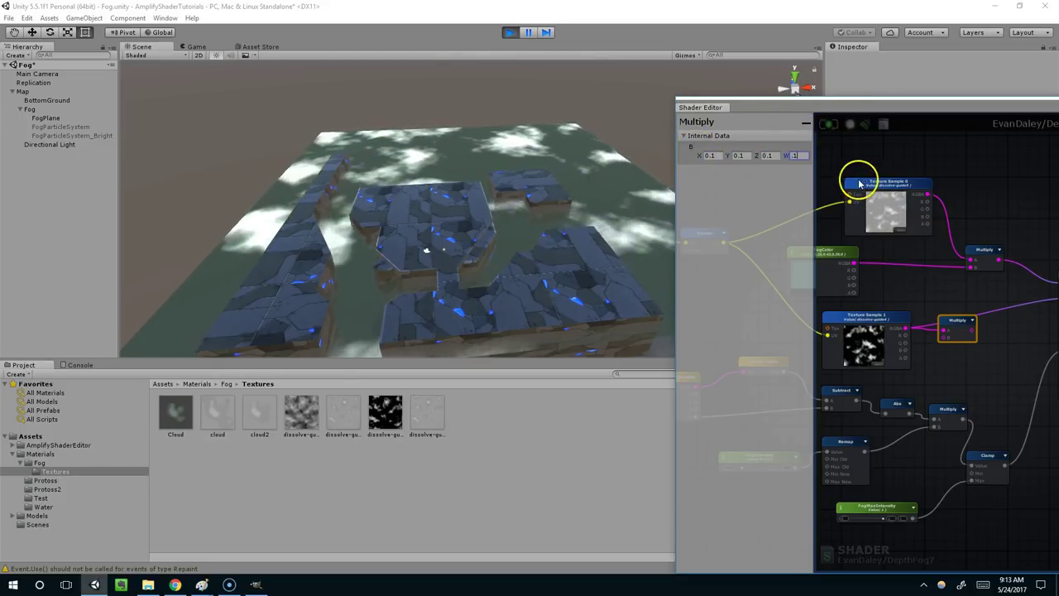
middle_drag(947, 216, 897, 213)
drag(924, 327, 1012, 293)
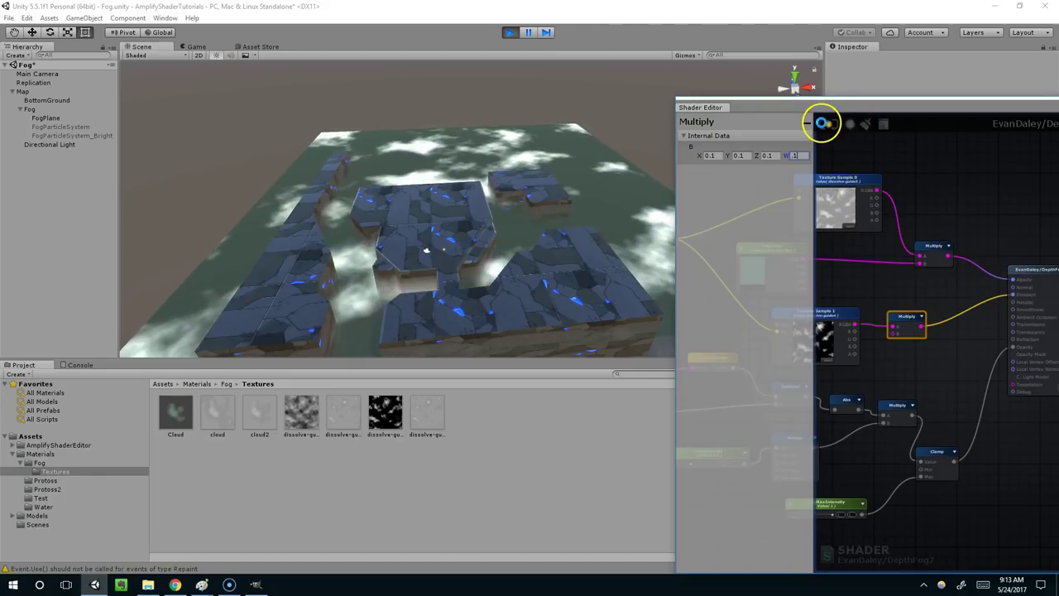
Step: Add a Clamp node and wire it between the Texture Sample 1 Multiply node and Emission
right_click(972, 310)
text(mul)
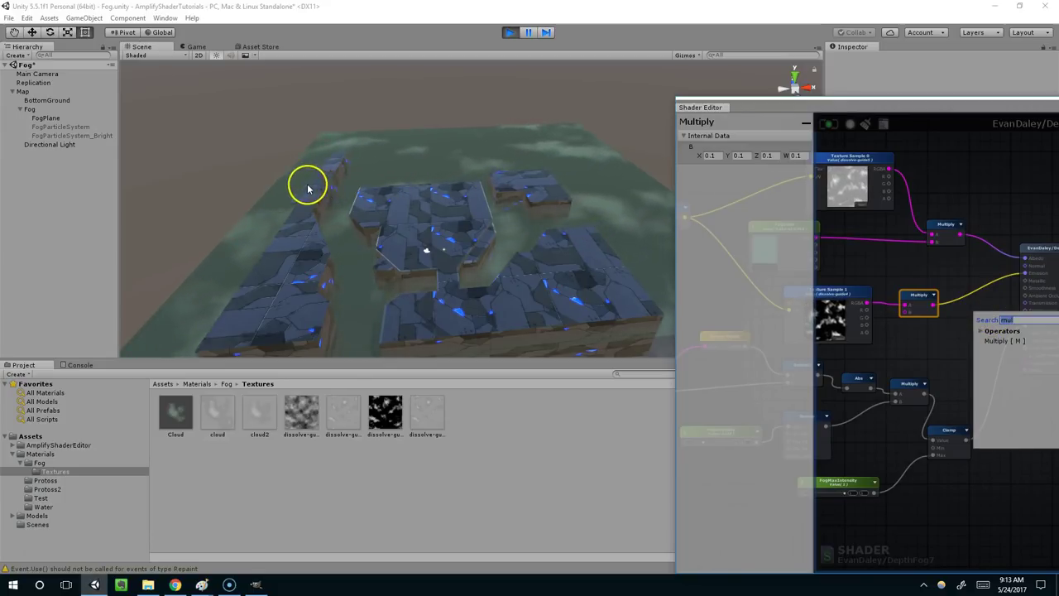
text(clamp)
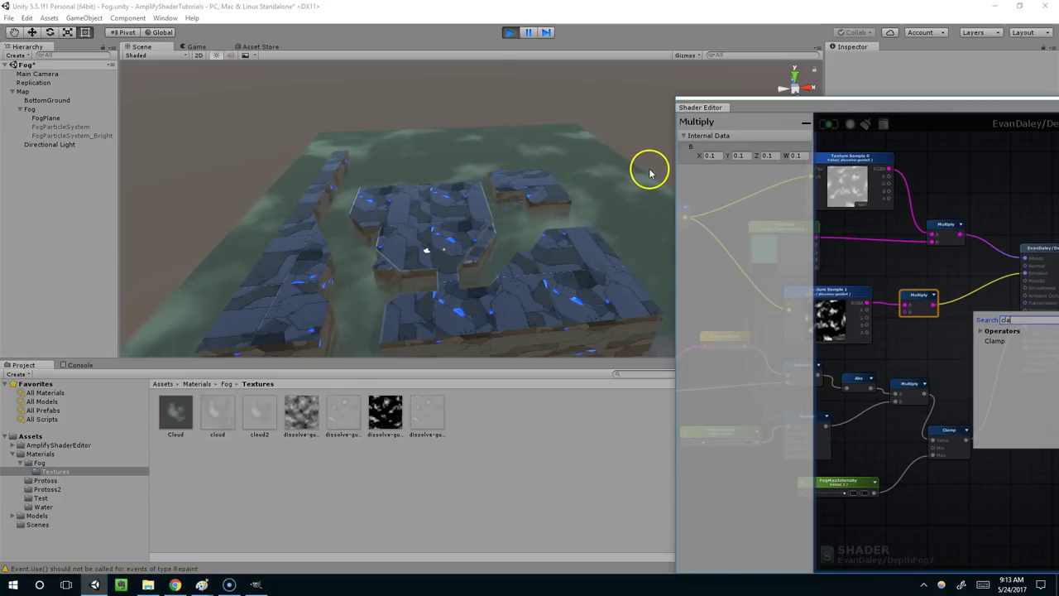
click(1000, 343)
middle_drag(985, 312, 979, 312)
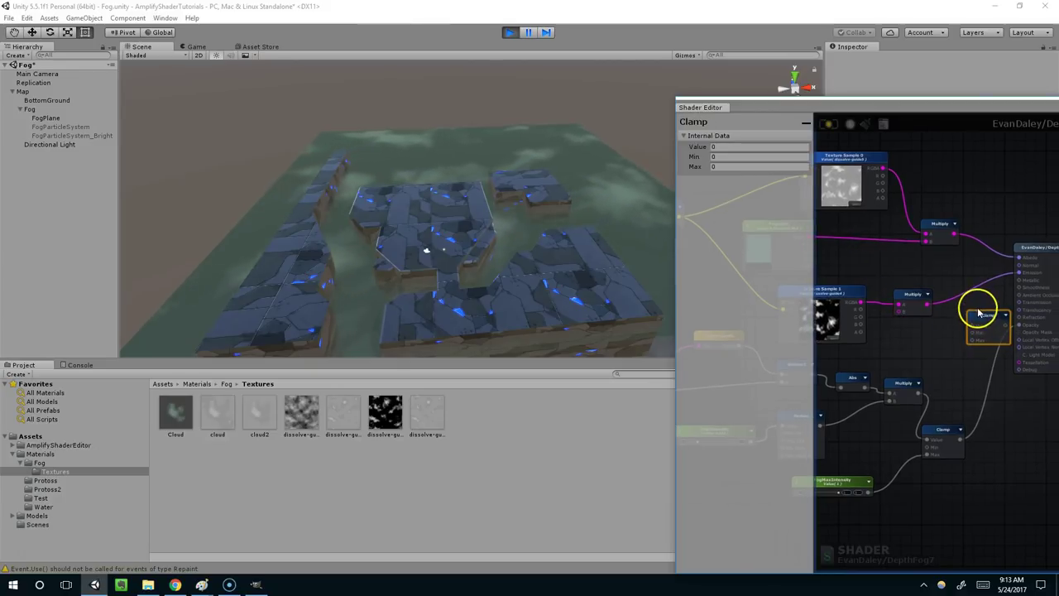
drag(982, 315, 1018, 272)
mouse_move(965, 303)
mouse_down()
mouse_move(954, 302)
mouse_move(966, 286)
mouse_up()
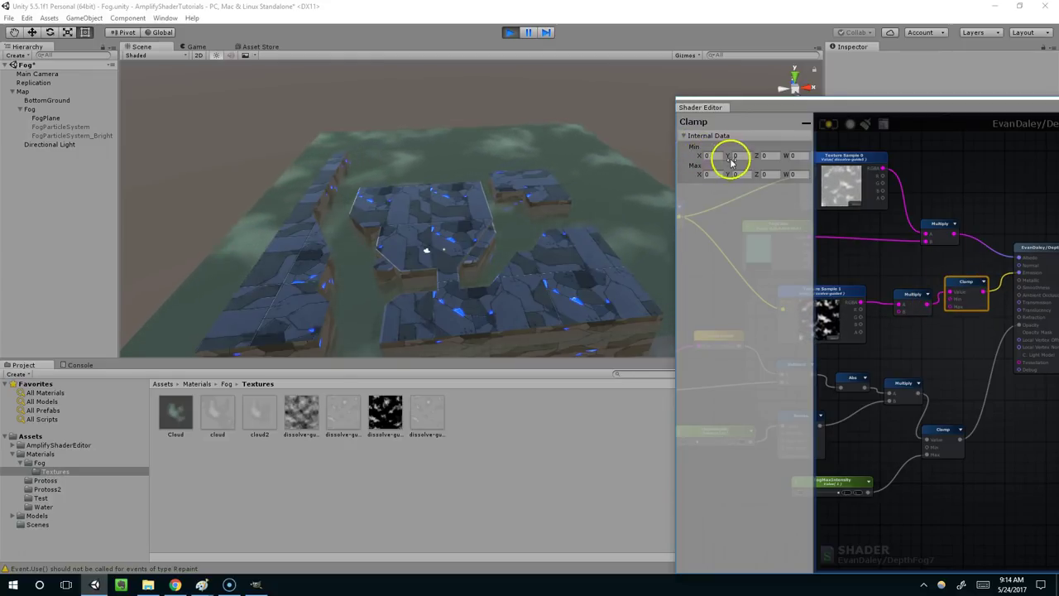
Step: Set the new Clamp node's Min to 0.1 and Max to 1 on all four components and update the shader
drag(717, 156, 690, 157)
text(.1)
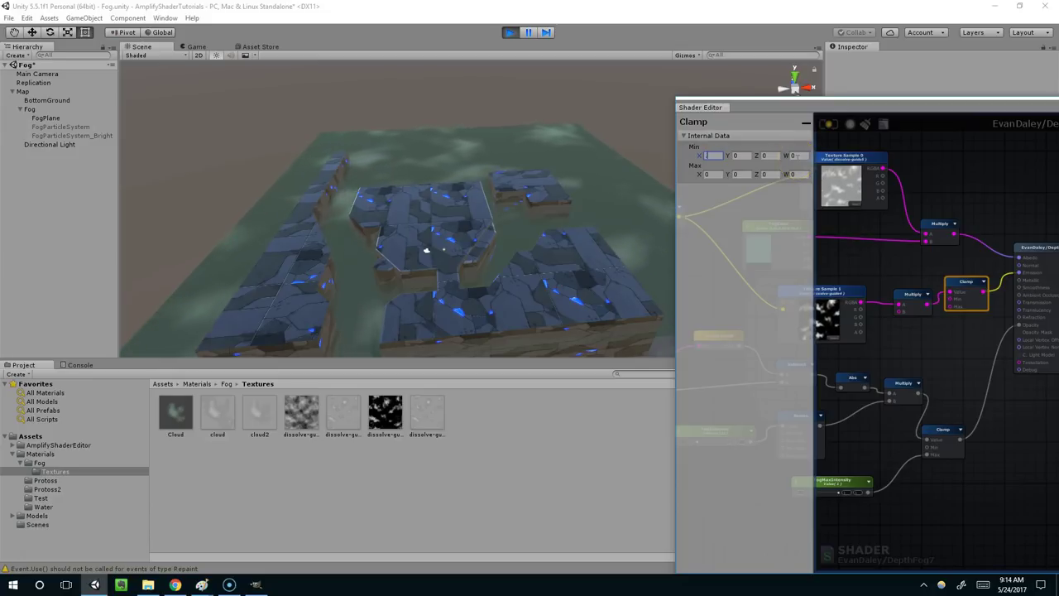
key(Tab)
text(.1)
key(Tab)
text(.1)
key(Tab)
text(.1)
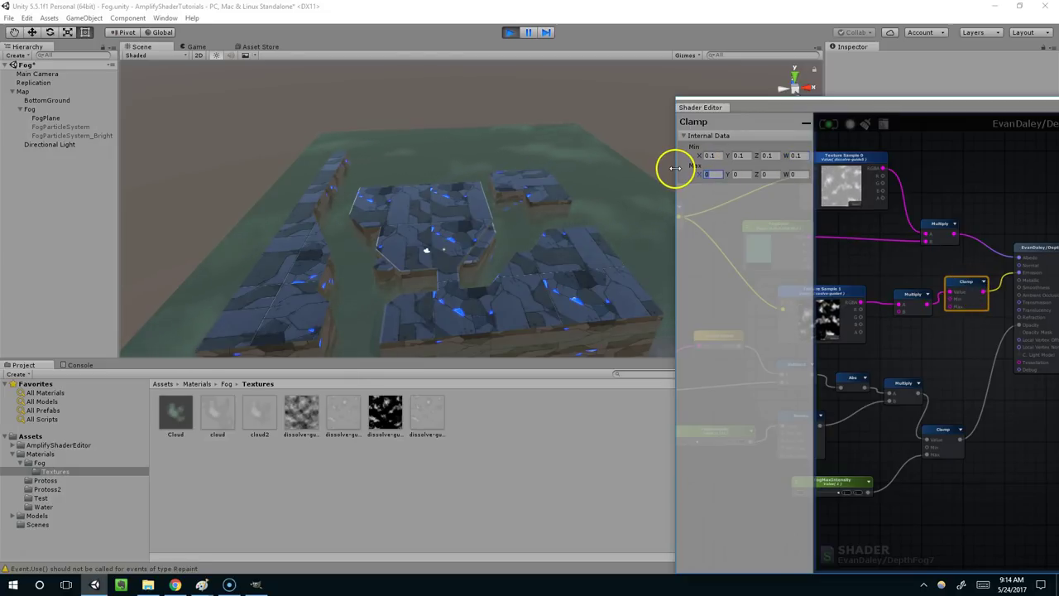
click(827, 124)
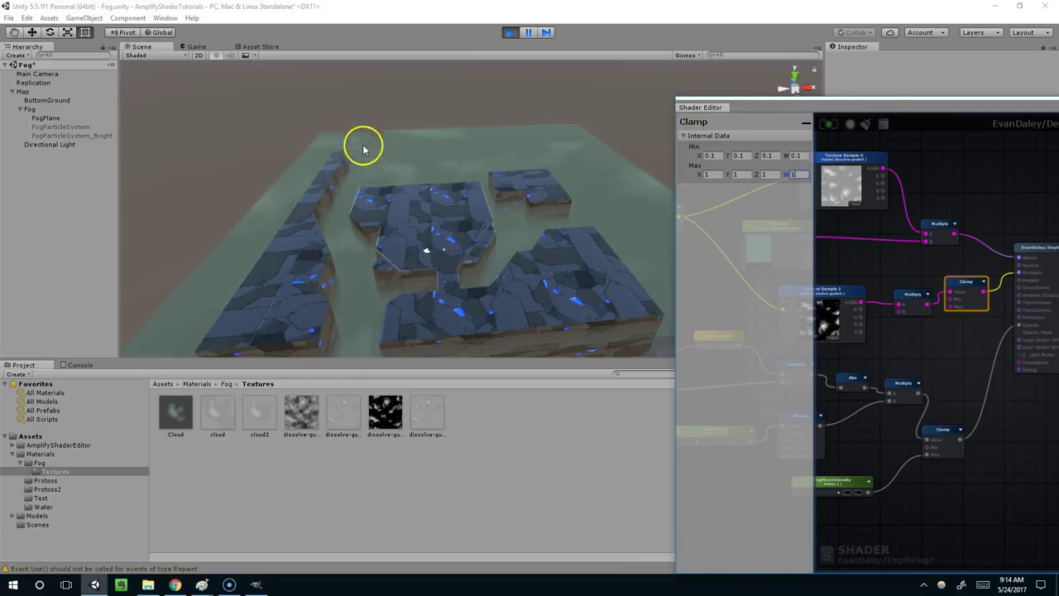
Step: Set the B values of the Multiply node after Texture Sample 1 to 0.5 on all components and update the shader
scroll(914, 237, up, 1)
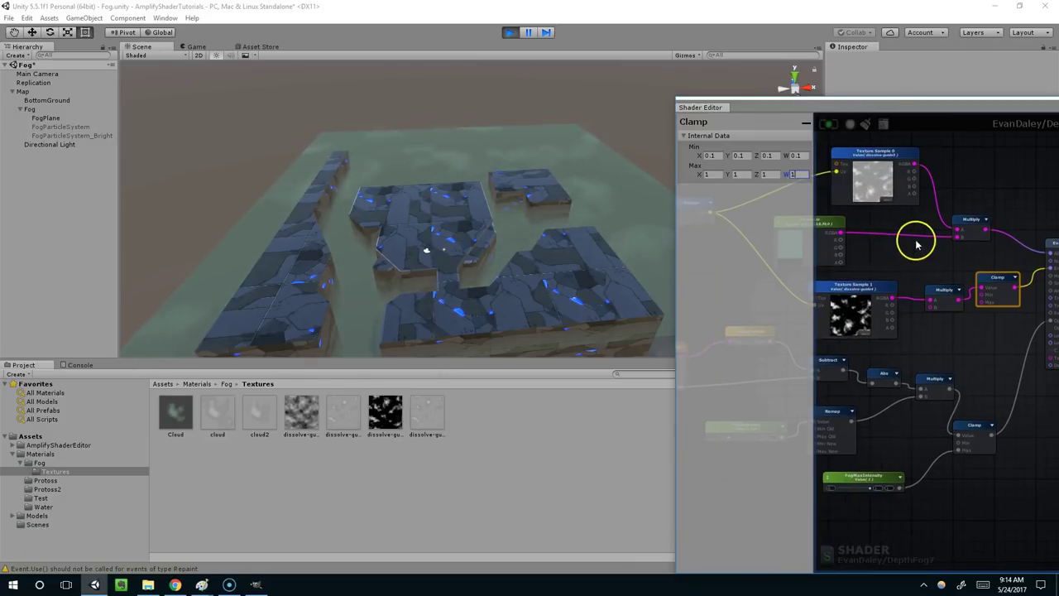
click(942, 290)
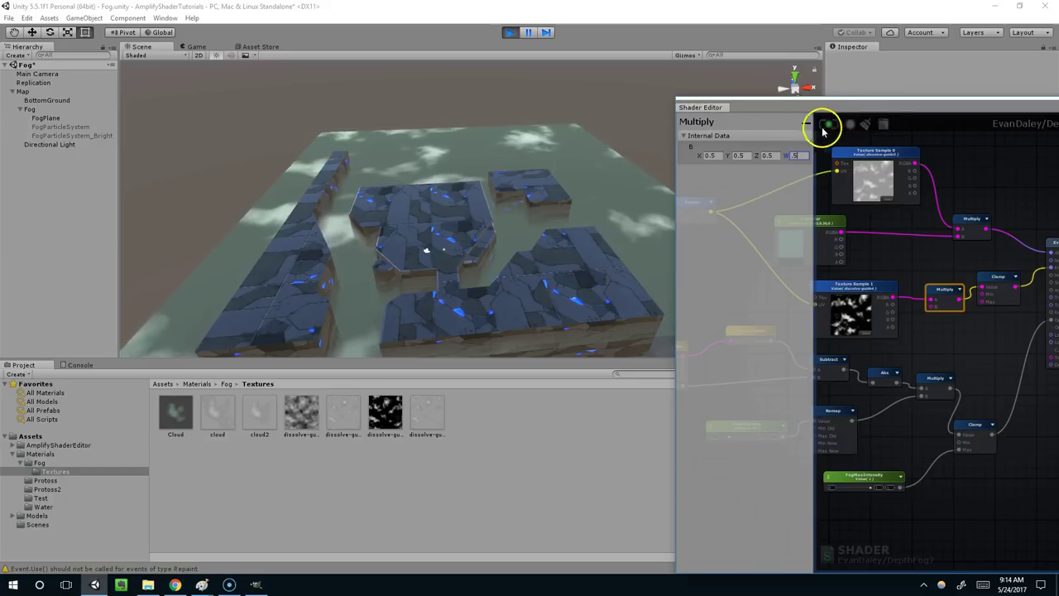
middle_drag(514, 171, 489, 154)
middle_drag(944, 235, 1007, 224)
alt+drag(505, 197, 478, 184)
middle_drag(569, 178, 475, 173)
Step: Reposition the FogColor node slightly and change its colour to a brighter turquoise
middle_drag(1005, 253, 922, 254)
middle_drag(851, 197, 948, 241)
drag(867, 240, 896, 245)
click(865, 256)
drag(858, 307, 863, 315)
middle_drag(496, 217, 586, 182)
Step: Set the Panner node's Speed X to 0.05
middle_drag(853, 198, 983, 214)
right_drag(864, 235, 917, 229)
click(917, 225)
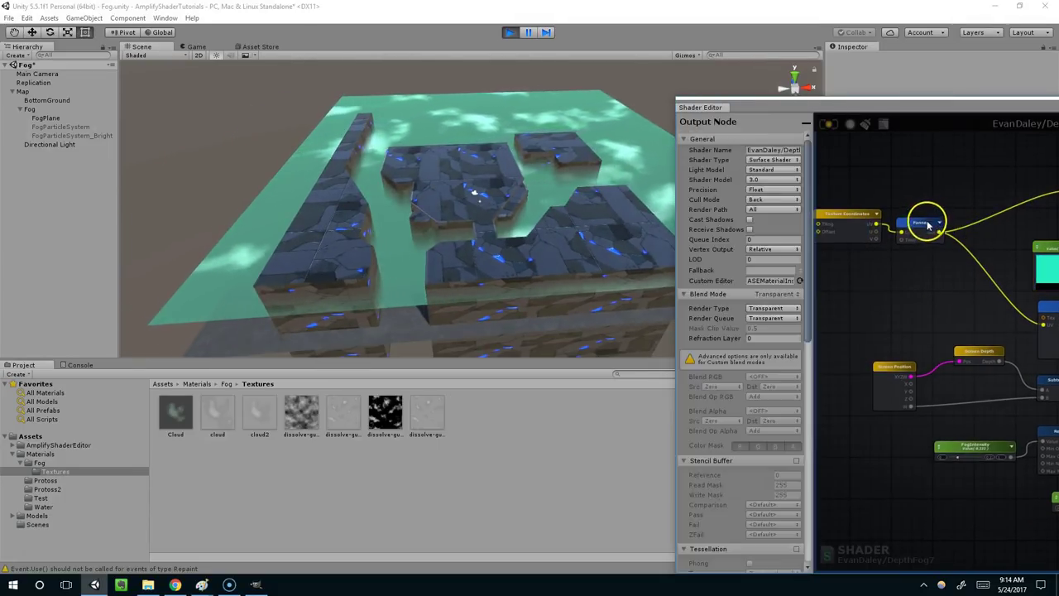
click(740, 147)
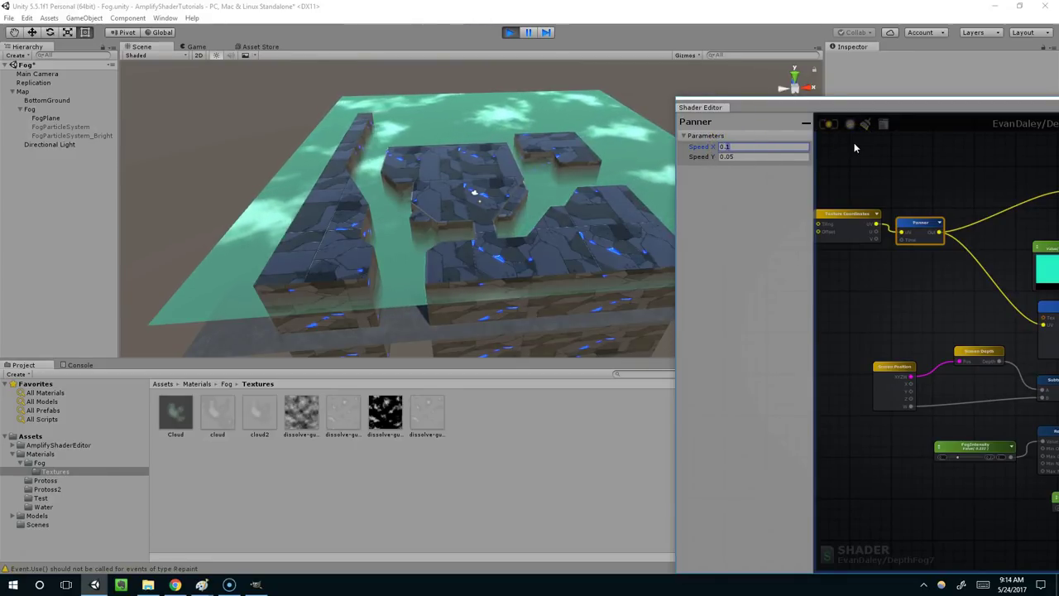
text(.05)
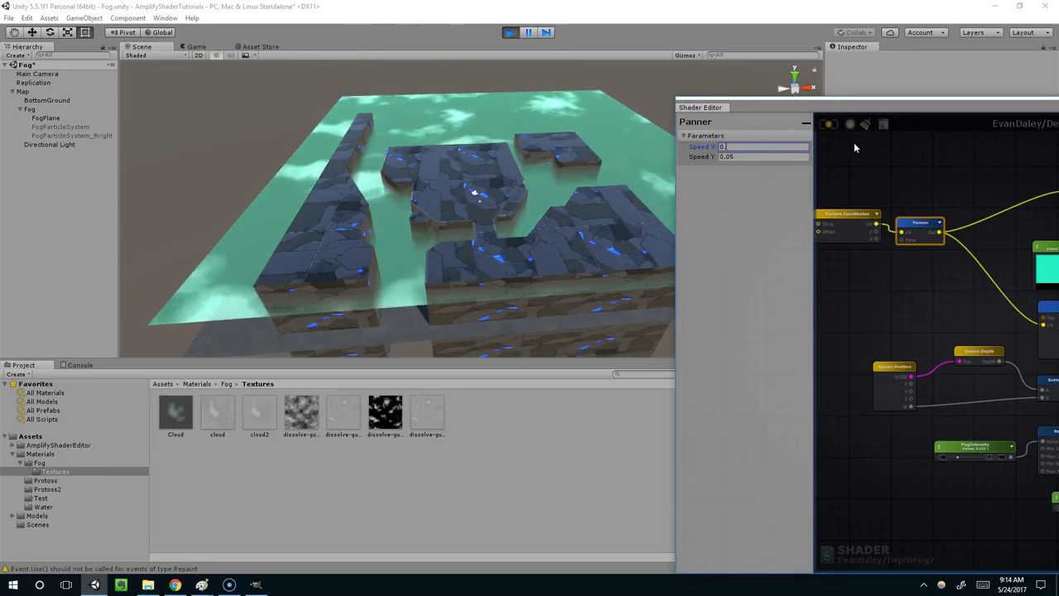
Step: Set the Panner node's Speed X and Speed Y to 0.05 and update the shader
text(05)
key(Tab)
text(.05)
click(835, 123)
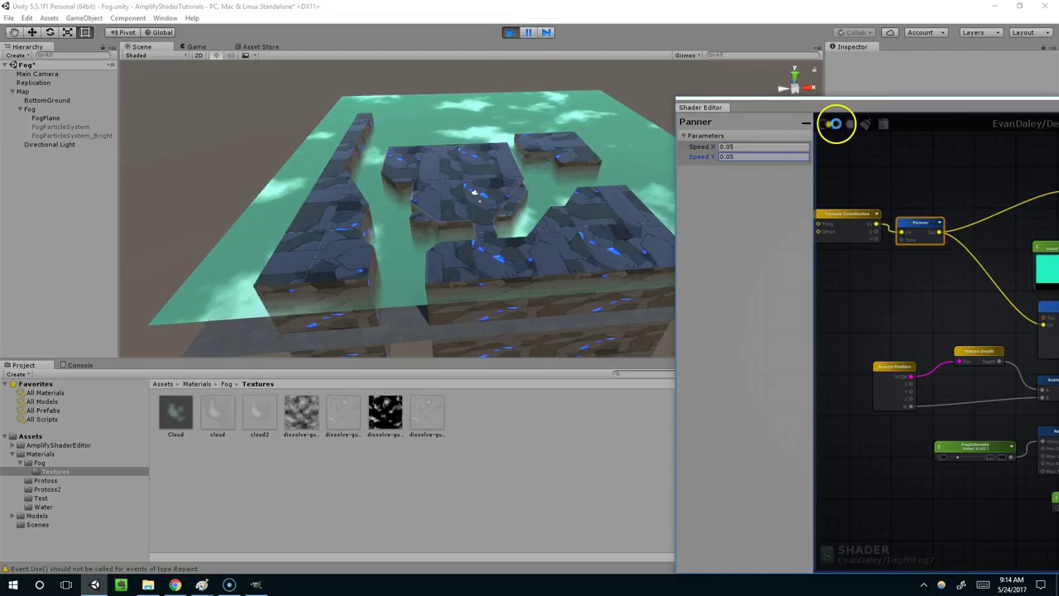
middle_drag(640, 118, 584, 124)
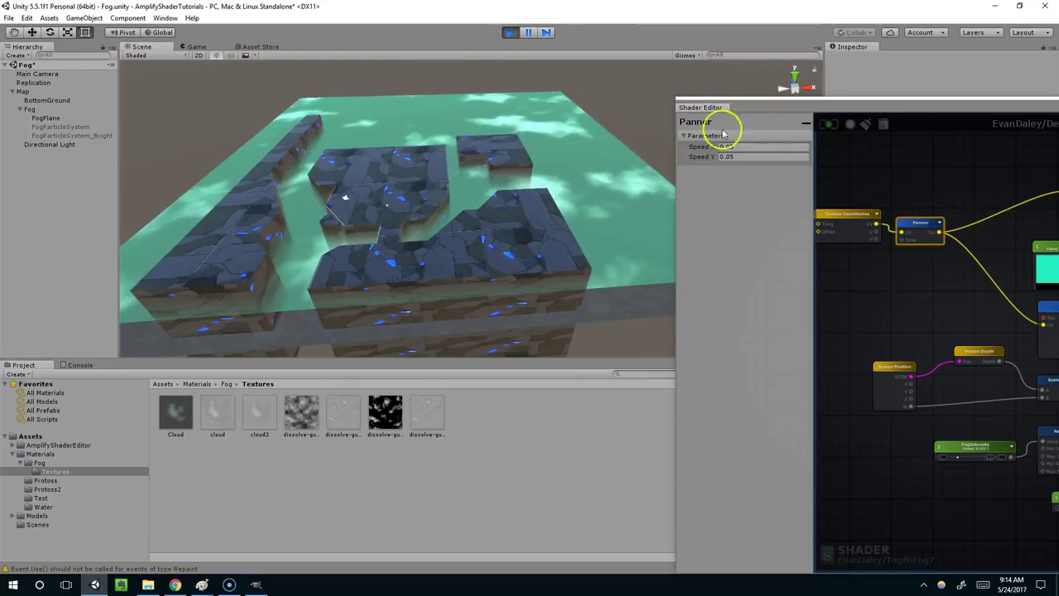
Step: Move the Texture Coordinates node up and farther away from the Panner node, leaving the Panner selected
drag(789, 103, 766, 103)
middle_drag(865, 199, 898, 196)
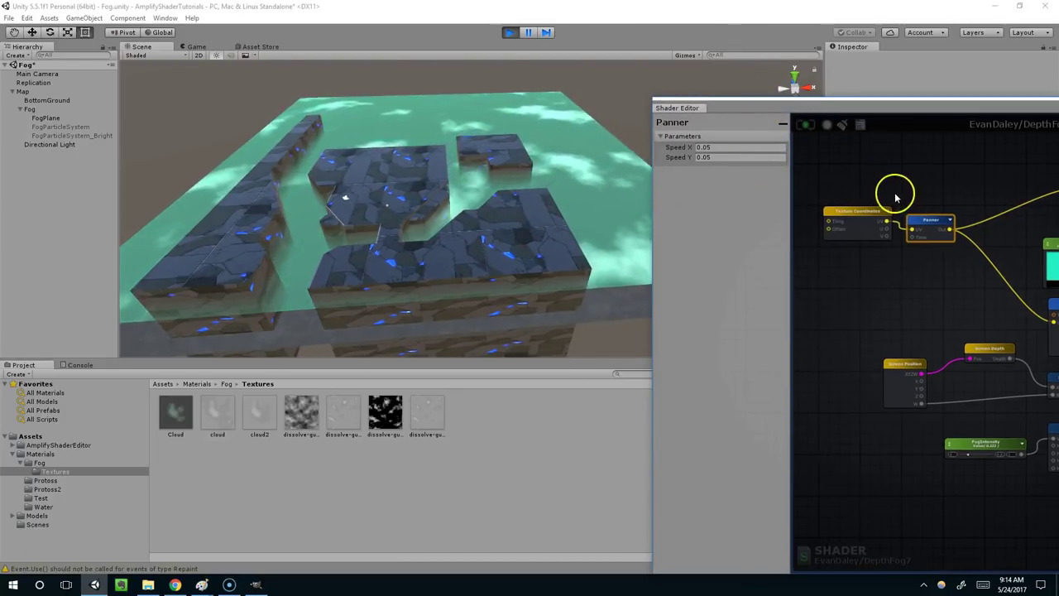
drag(869, 216, 847, 189)
click(919, 220)
click(929, 222)
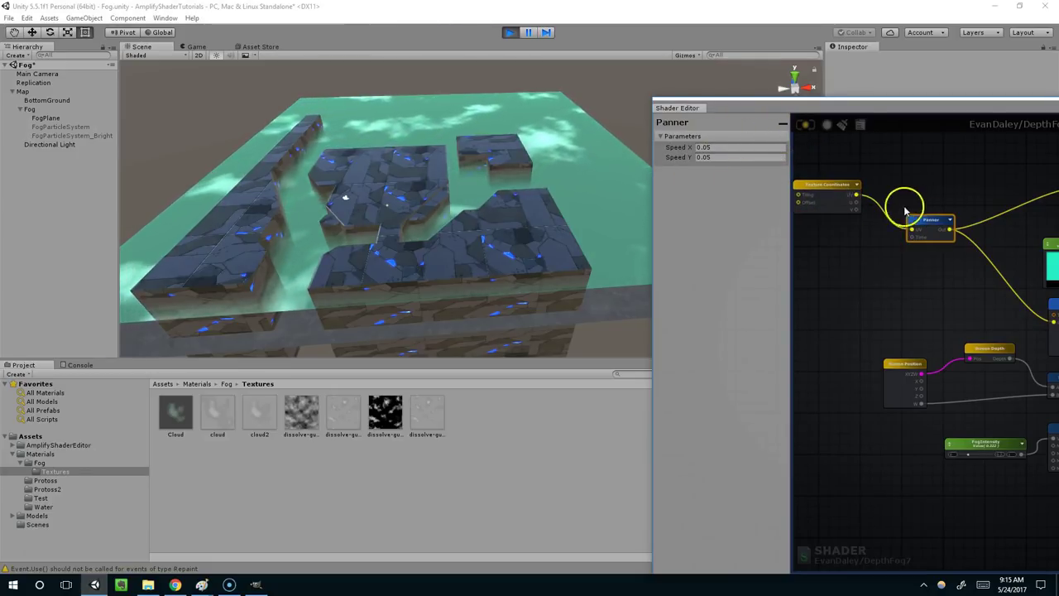
Step: Add a Cos Time node feeding its t/8 output into the Panner's Time input, place it beside the Panner, and update the shader
scroll(906, 202, up, 3)
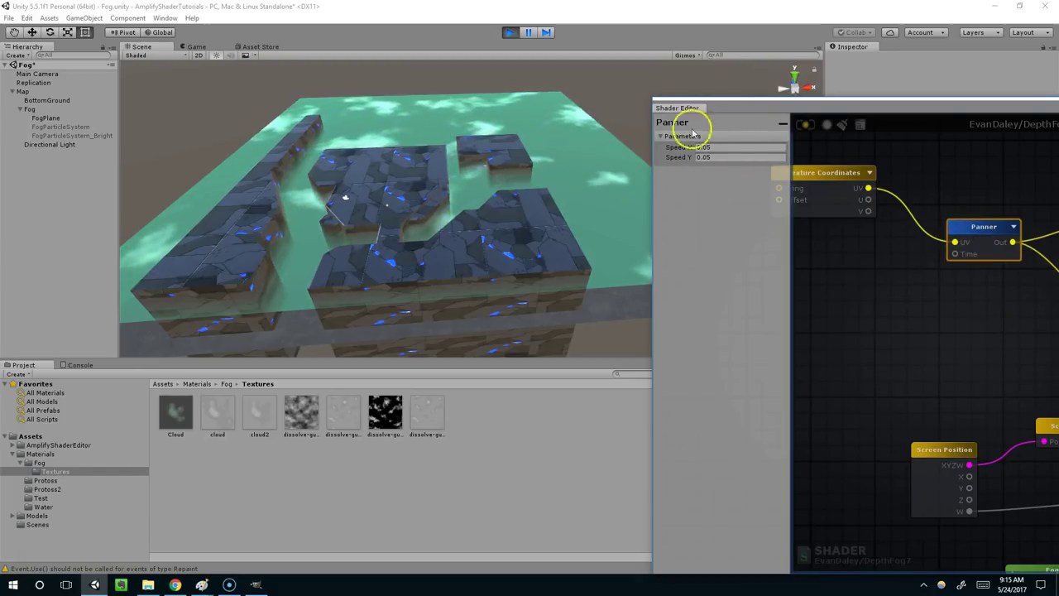
middle_drag(946, 238, 913, 231)
drag(968, 111, 900, 103)
click(860, 261)
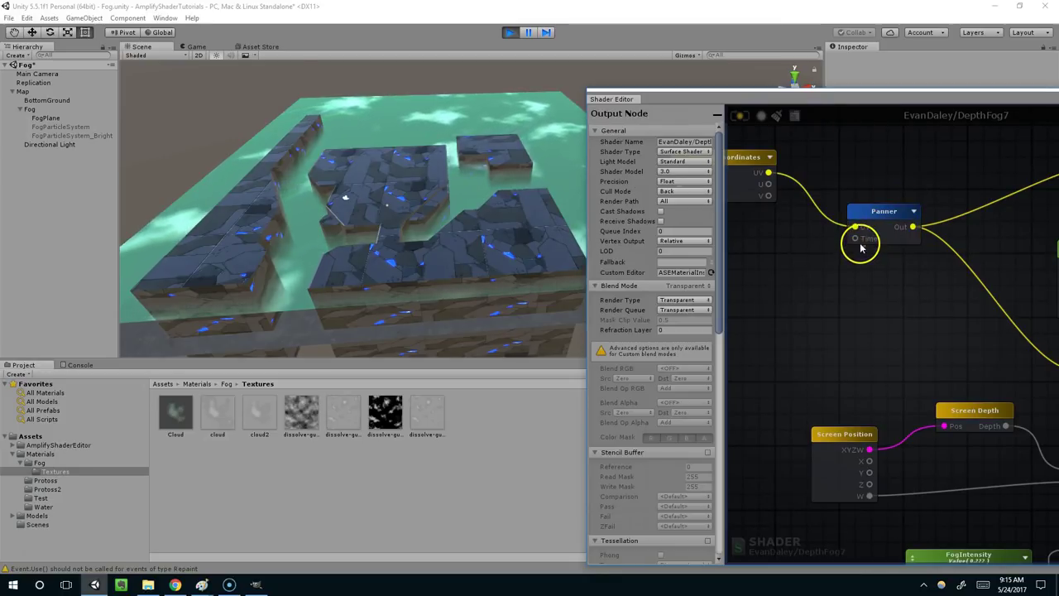
drag(857, 241, 786, 246)
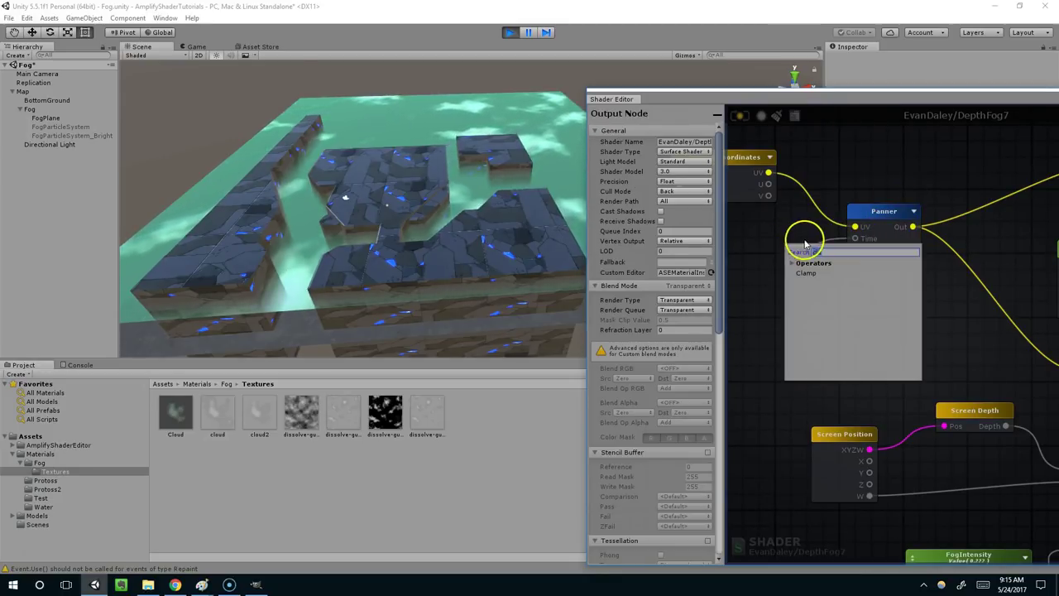
text(time)
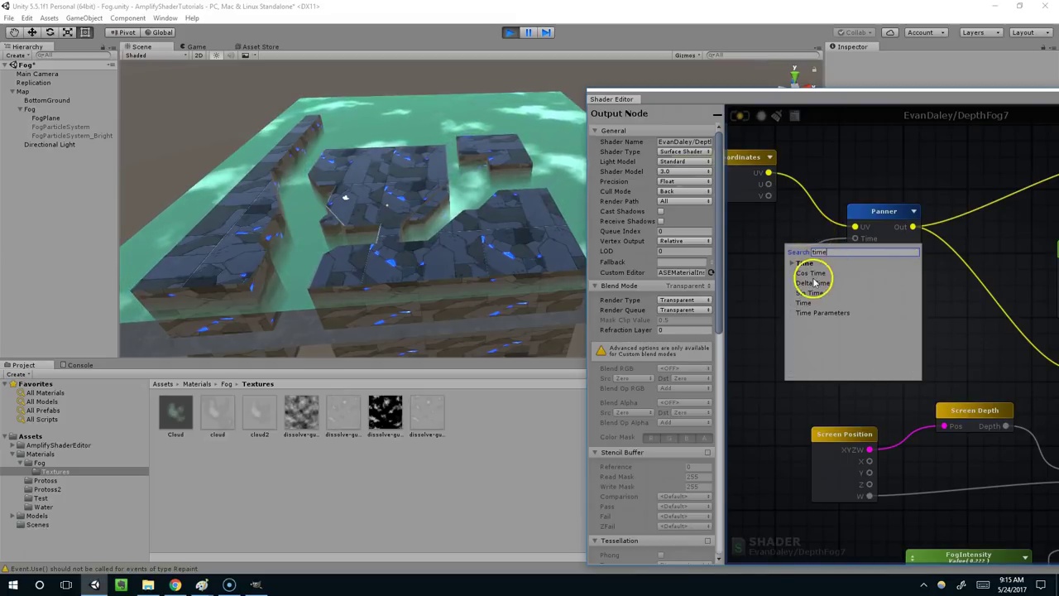
click(813, 274)
drag(828, 255, 743, 253)
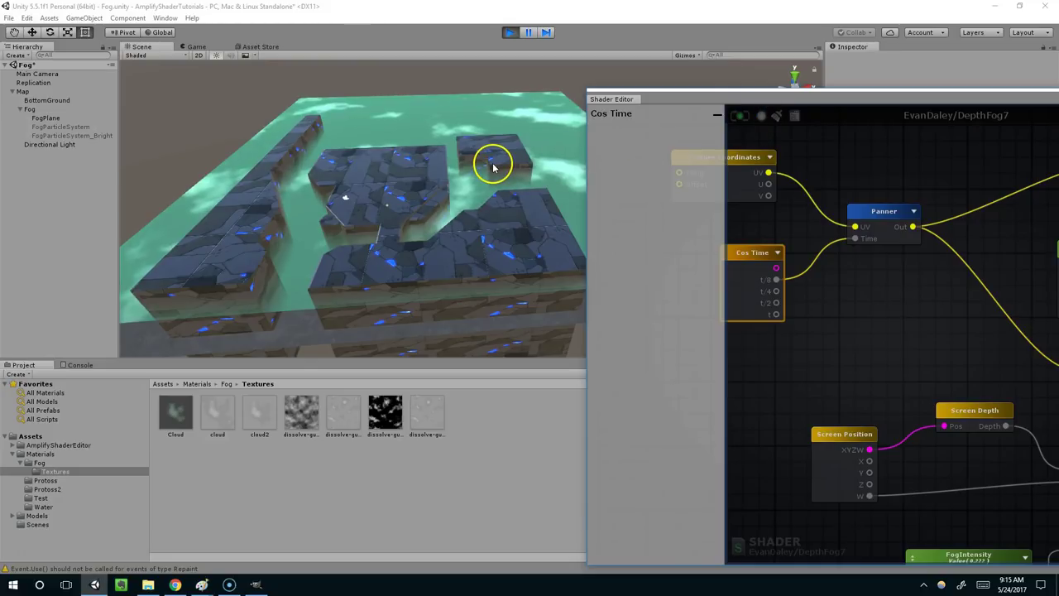
mouse_move(493, 168)
middle_down()
mouse_move(438, 194)
mouse_move(440, 175)
mouse_move(491, 174)
middle_up()
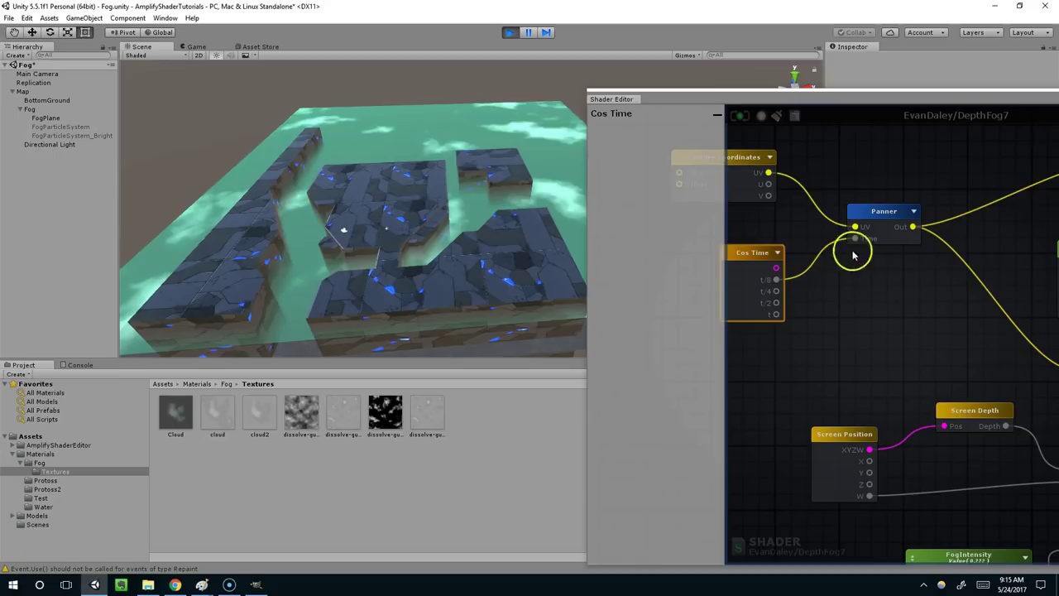
Step: Connect the Cos Time node's t/4 output to the Panner's Time input instead and update the shader
drag(777, 299, 838, 248)
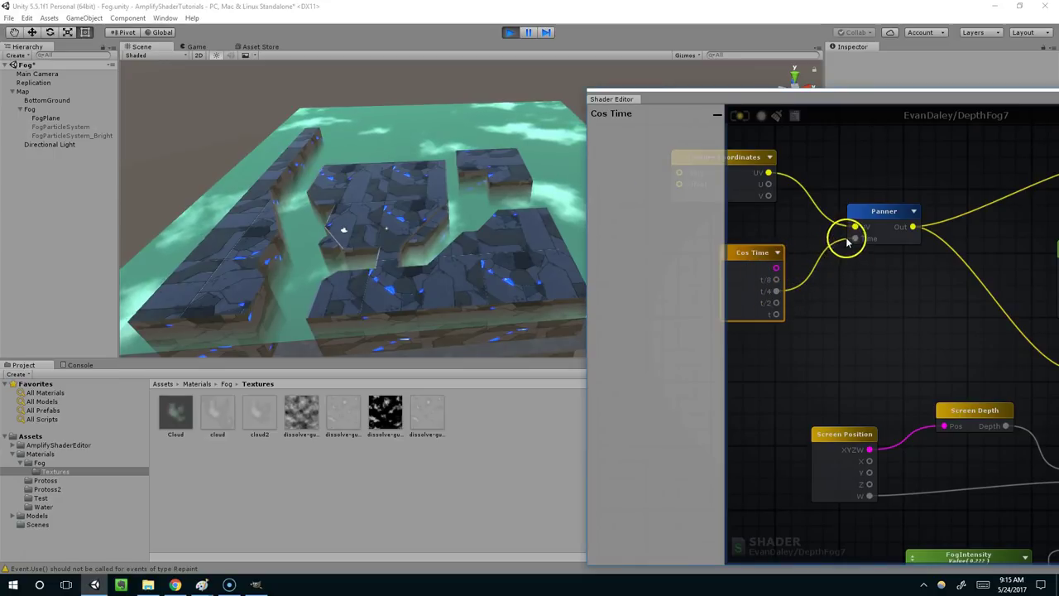
click(736, 117)
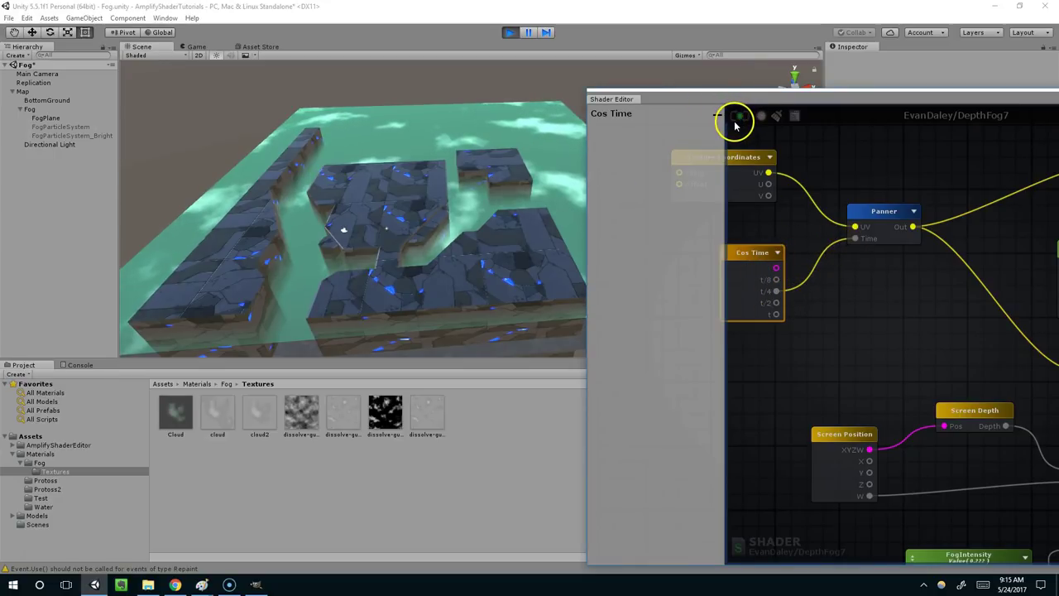
Step: Examine how the fog clouds move over the map in the Scene view with the Cos Time input driving the Panner
middle_drag(563, 194, 463, 220)
scroll(960, 286, down, 3)
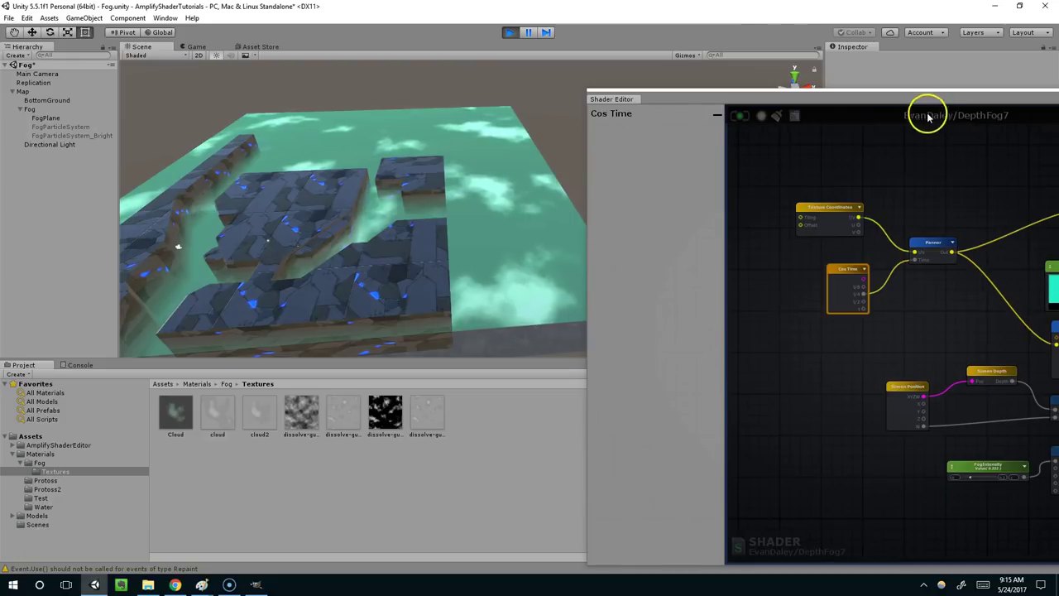
drag(924, 101, 792, 98)
middle_drag(926, 223, 795, 211)
middle_drag(356, 131, 422, 83)
drag(529, 87, 793, 128)
click(536, 117)
middle_drag(536, 117, 584, 118)
scroll(584, 118, up, 2)
click(650, 105)
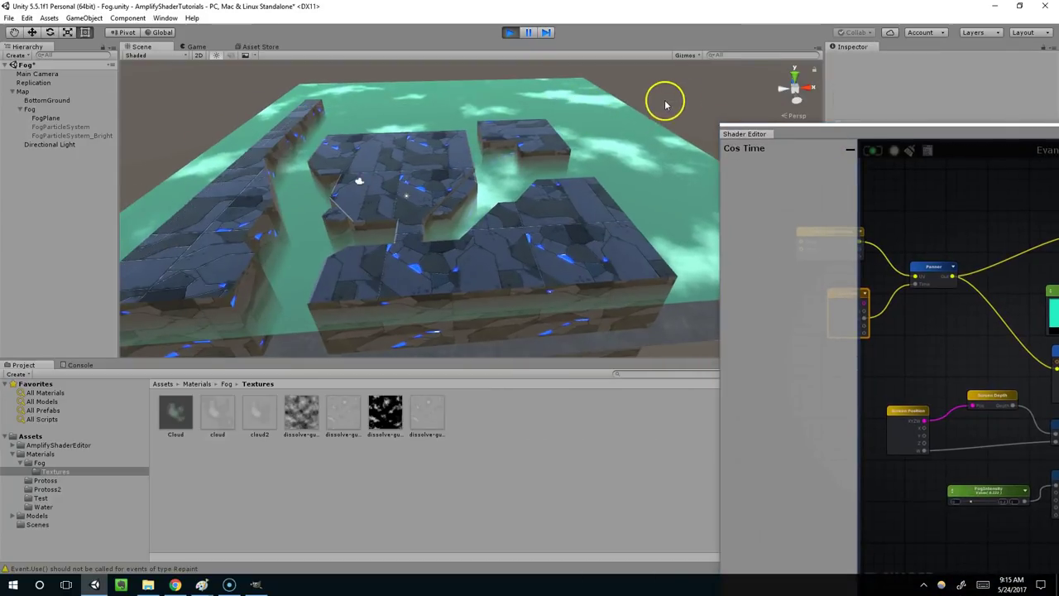
scroll(651, 102, down, 1)
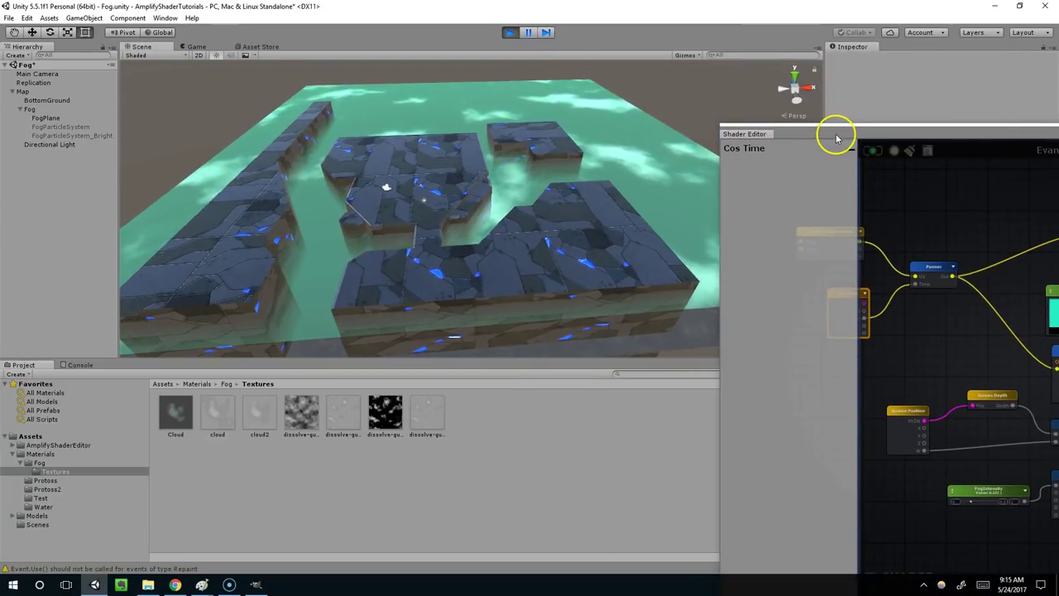
Step: Disconnect Cos Time from the Panner, set the Panner's Speed X to 0.02 and Speed Y to 0.01, and update the shader
drag(836, 138, 688, 138)
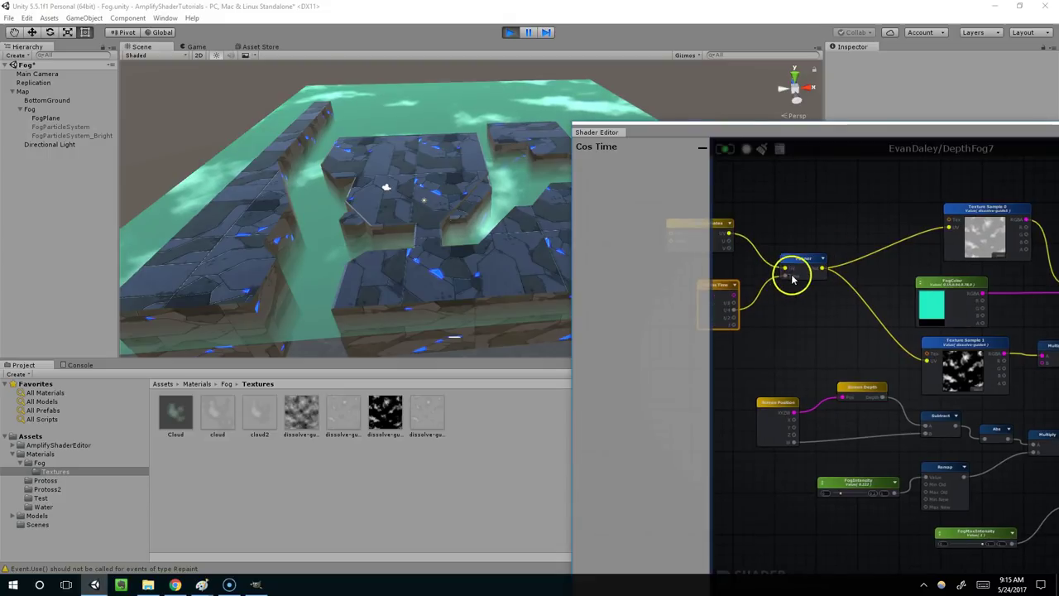
drag(788, 274, 769, 255)
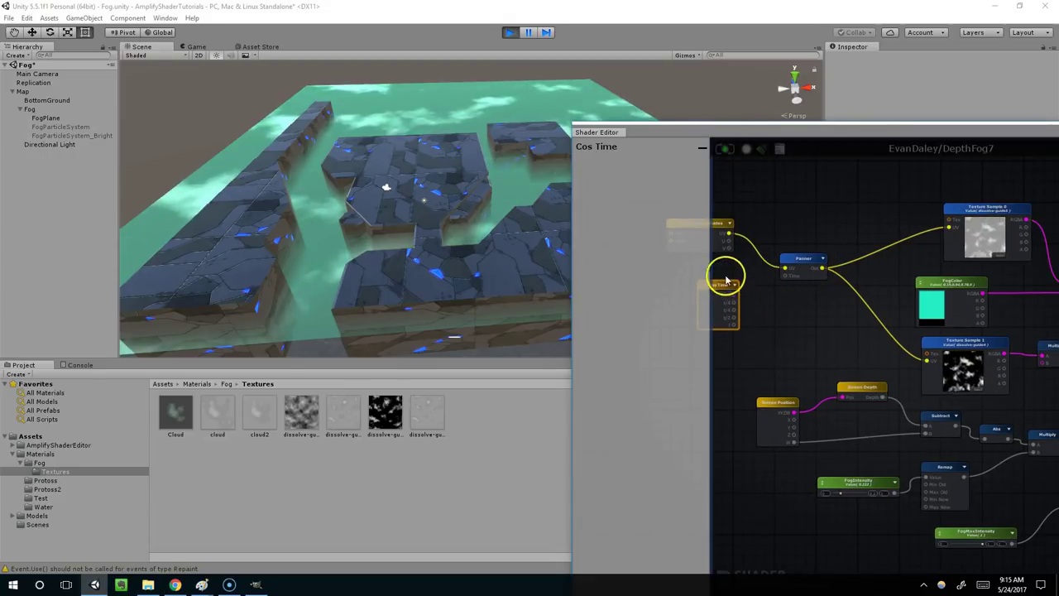
click(797, 264)
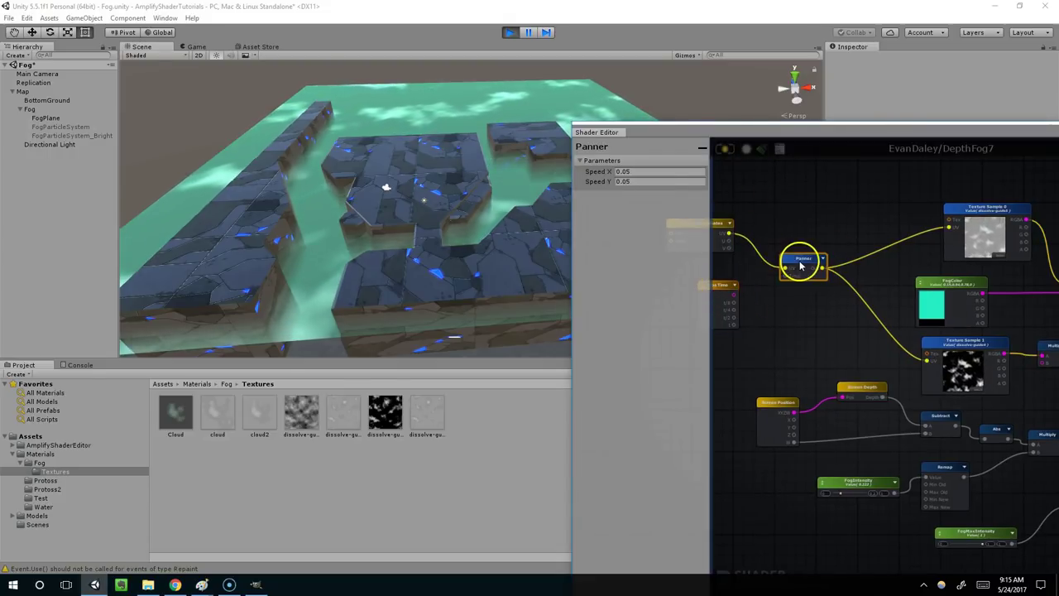
click(629, 171)
text(0.02)
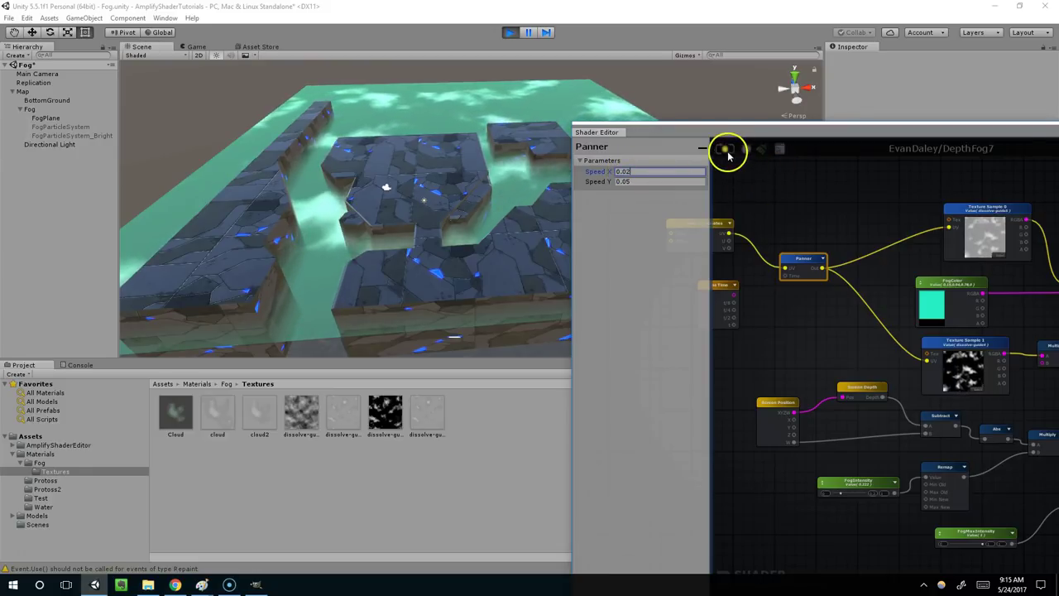
click(723, 150)
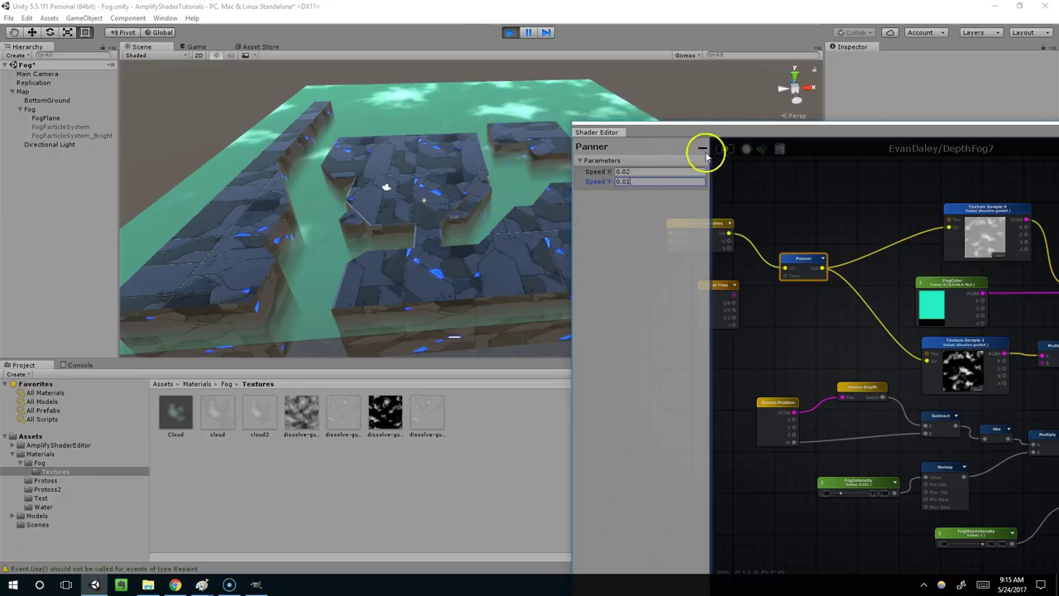
drag(723, 137, 738, 132)
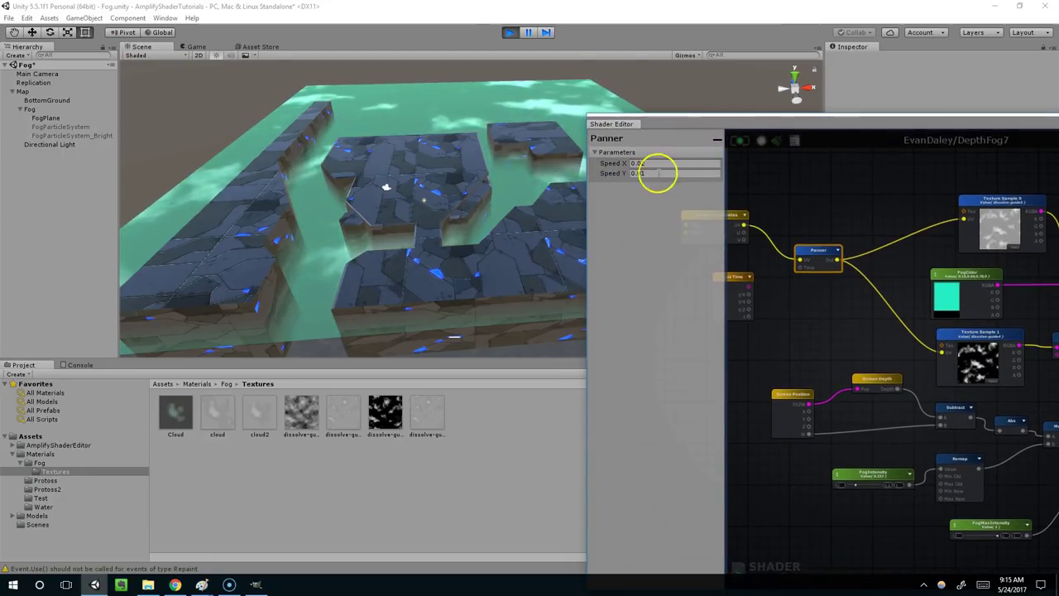
middle_drag(535, 138, 510, 141)
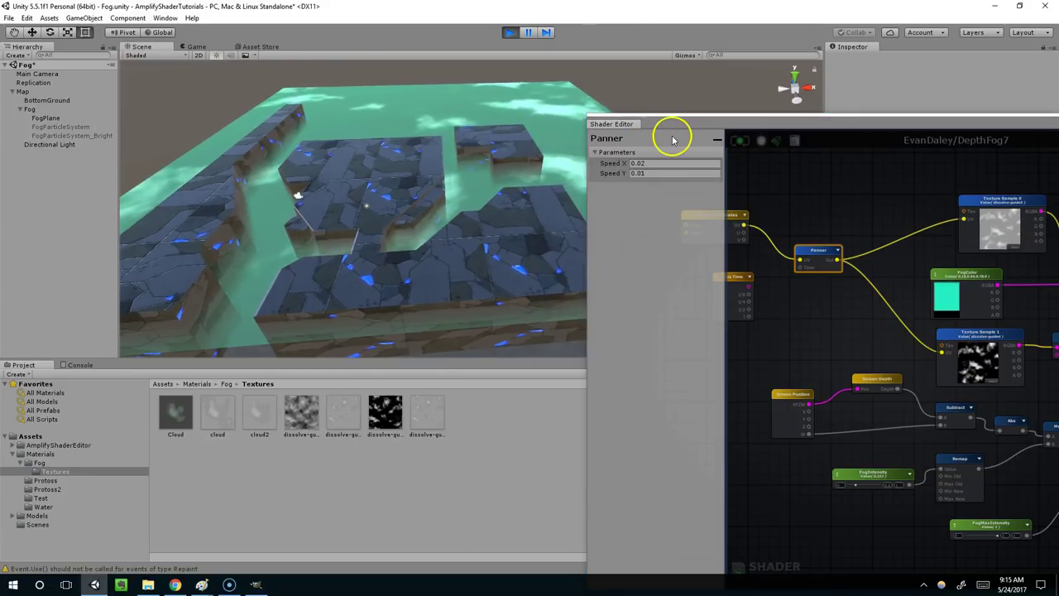
Step: Put the shader graph away, stop play mode and save the Fog scene
middle_drag(888, 263, 841, 246)
middle_drag(863, 287, 906, 268)
drag(807, 124, 618, 86)
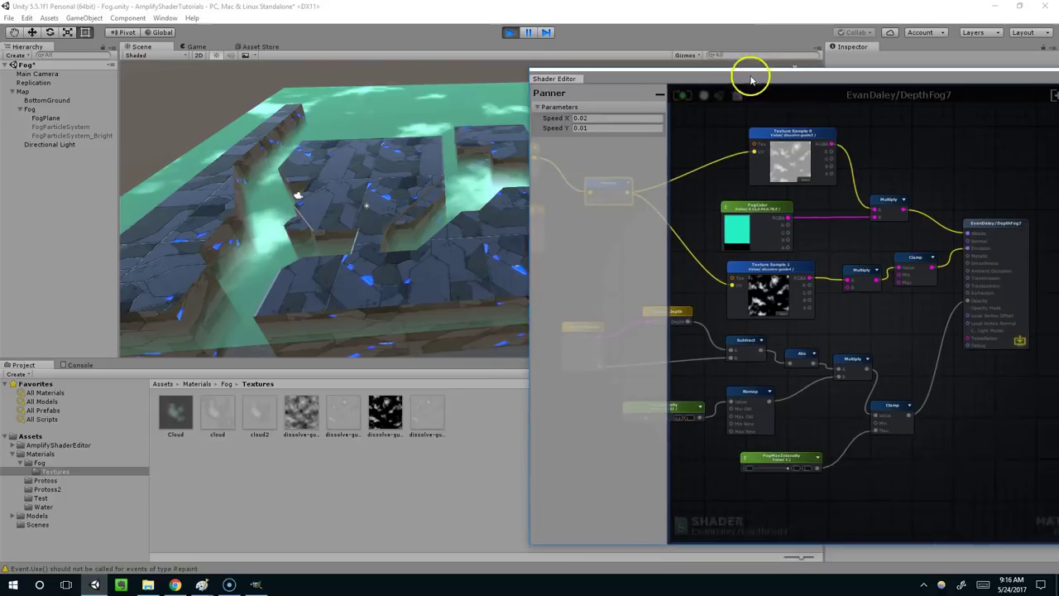
drag(752, 71, 704, 73)
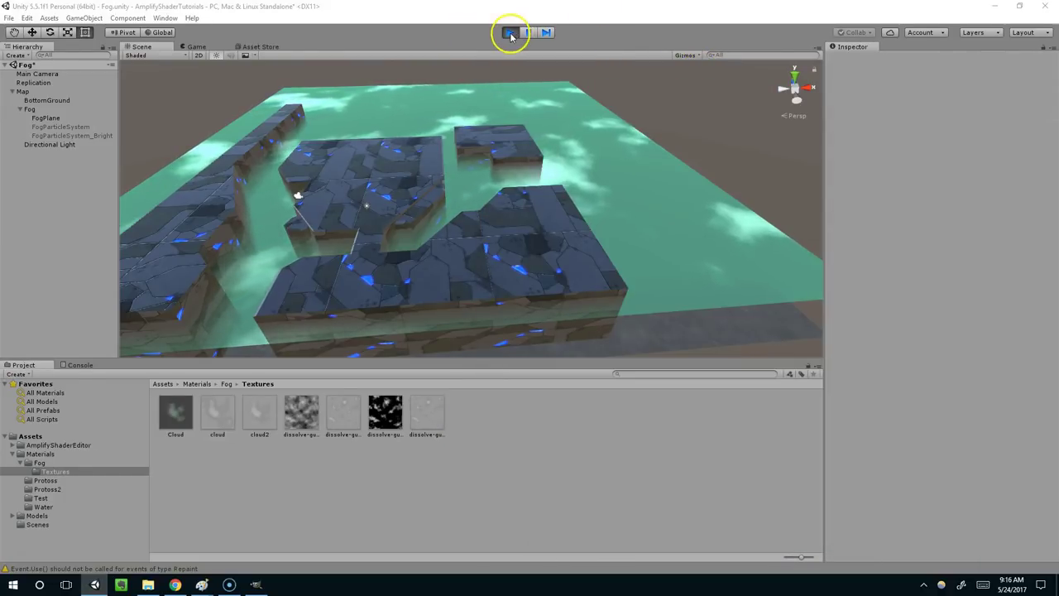
click(509, 32)
middle_drag(568, 163, 630, 174)
key(ctrl+s)
right_drag(631, 173, 591, 205)
middle_drag(591, 204, 592, 192)
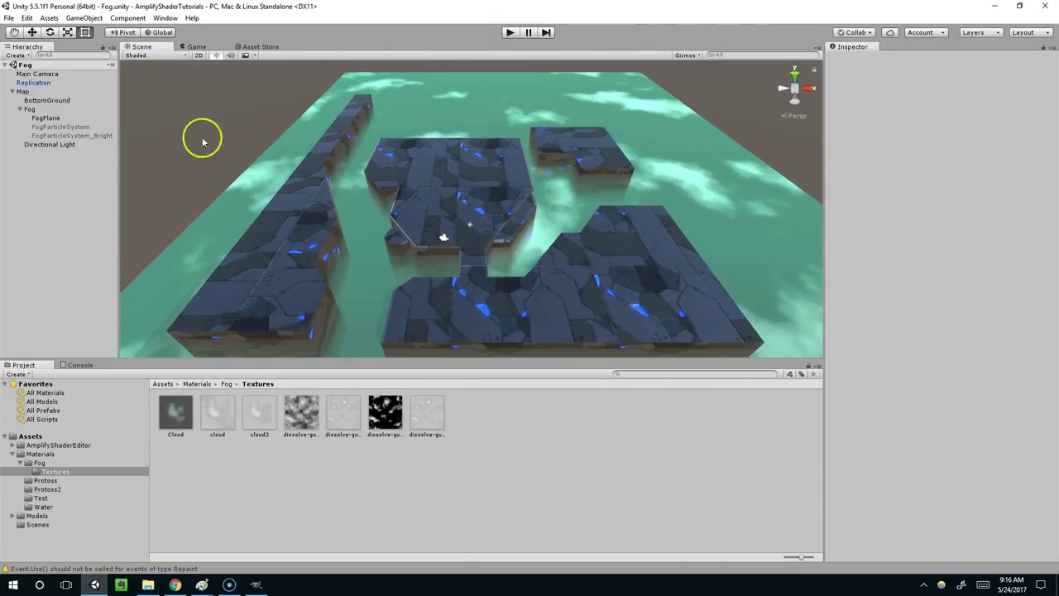
Step: Create a particle system as a child of the Fog object and name it FogParticles1
drag(853, 263, 890, 544)
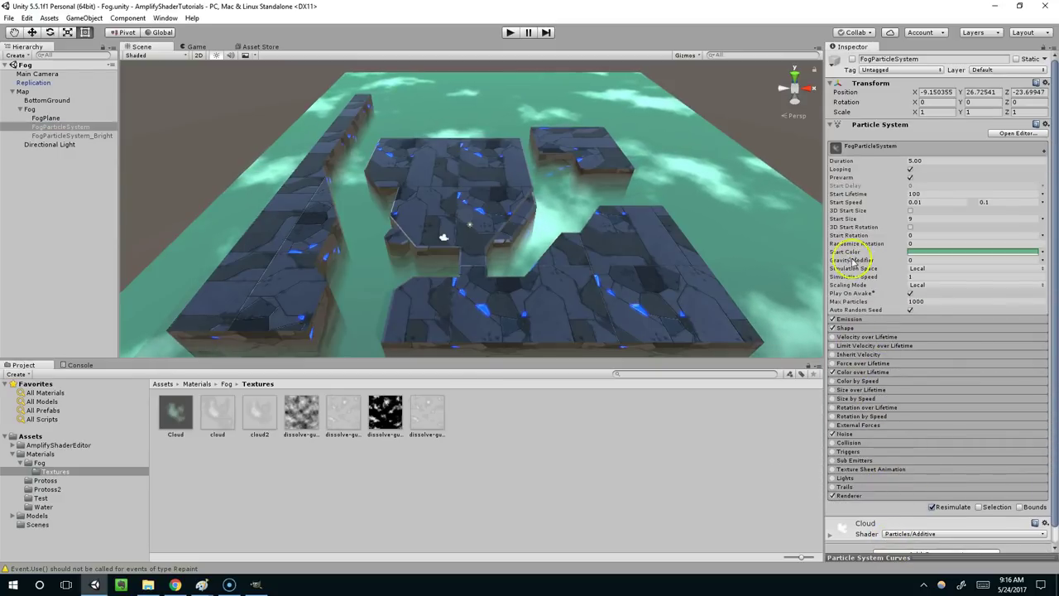
right_click(32, 110)
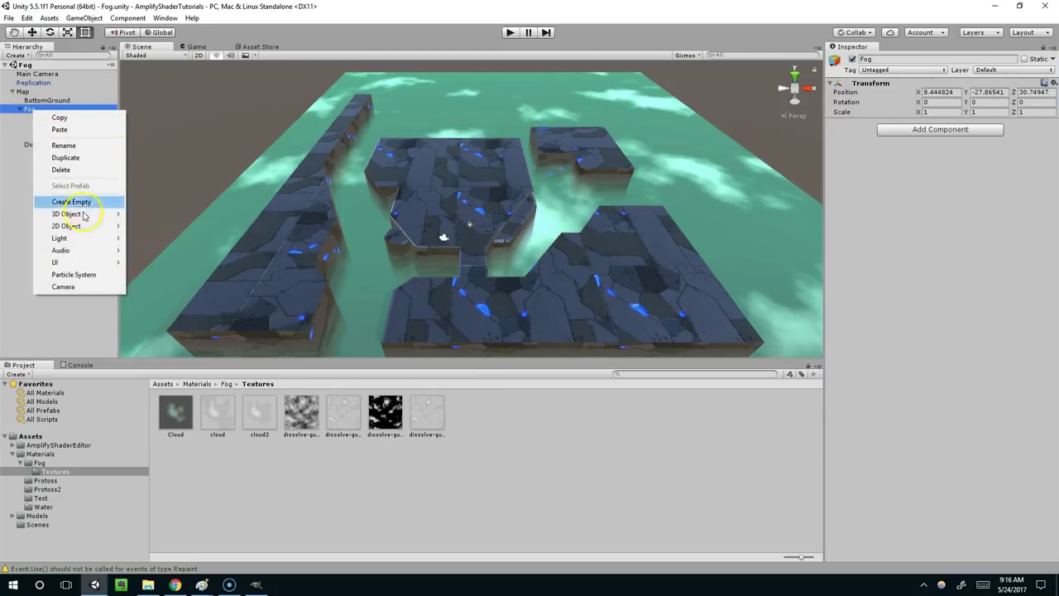
click(83, 274)
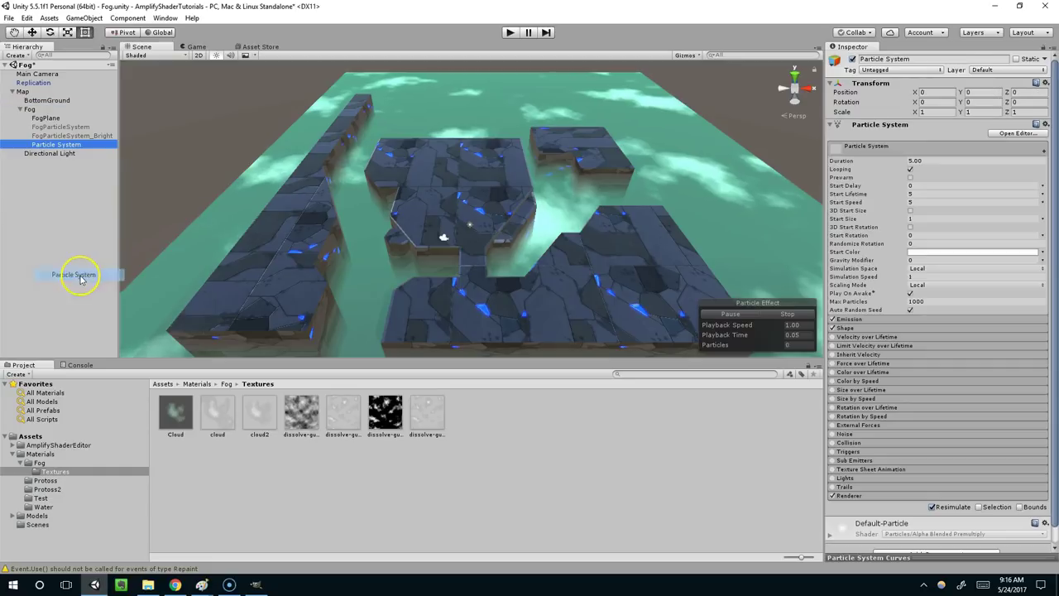
click(935, 60)
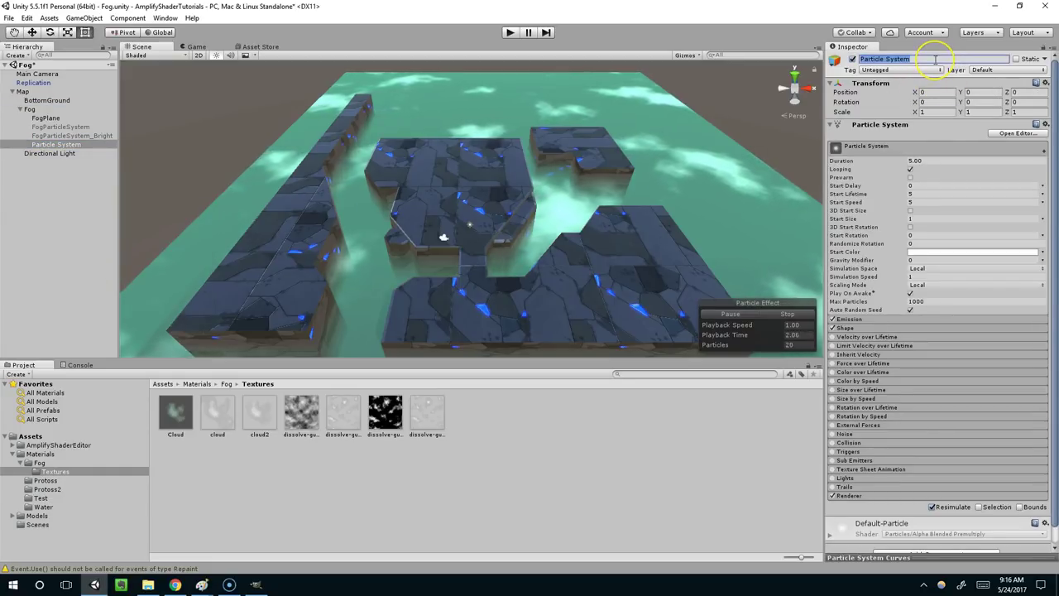
text(Fog)
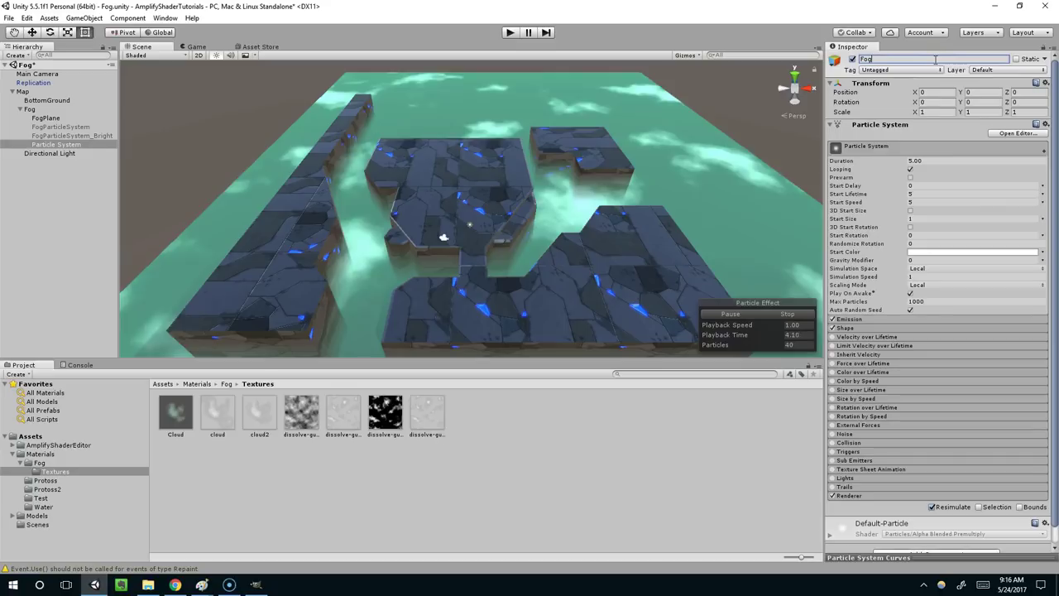
text(Particles1)
key(Return)
Step: Review the existing FogParticleSystem settings and raise FogParticles1 to a Y position of 23
click(62, 126)
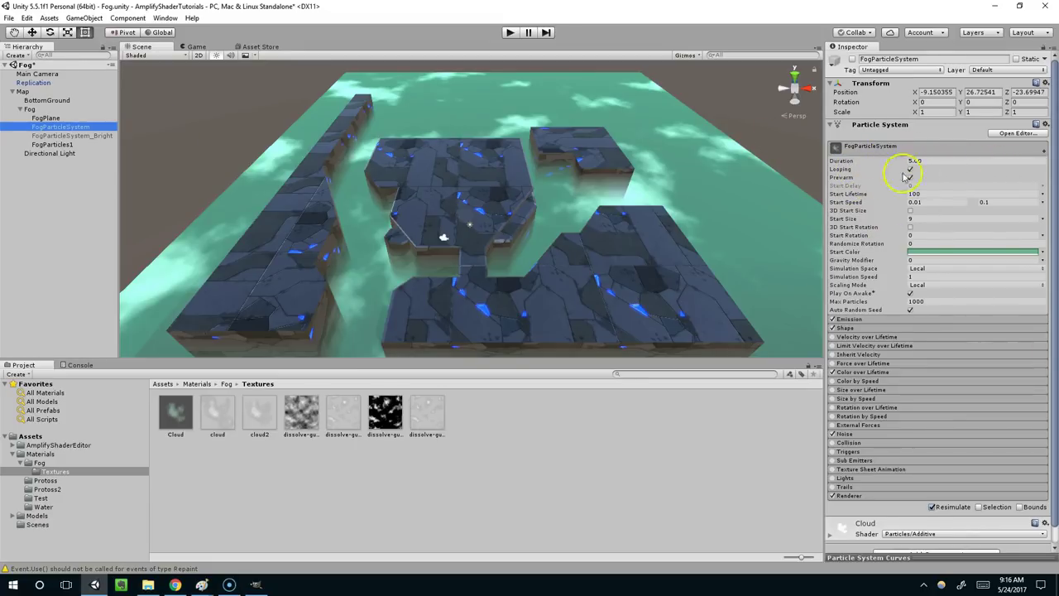
click(52, 144)
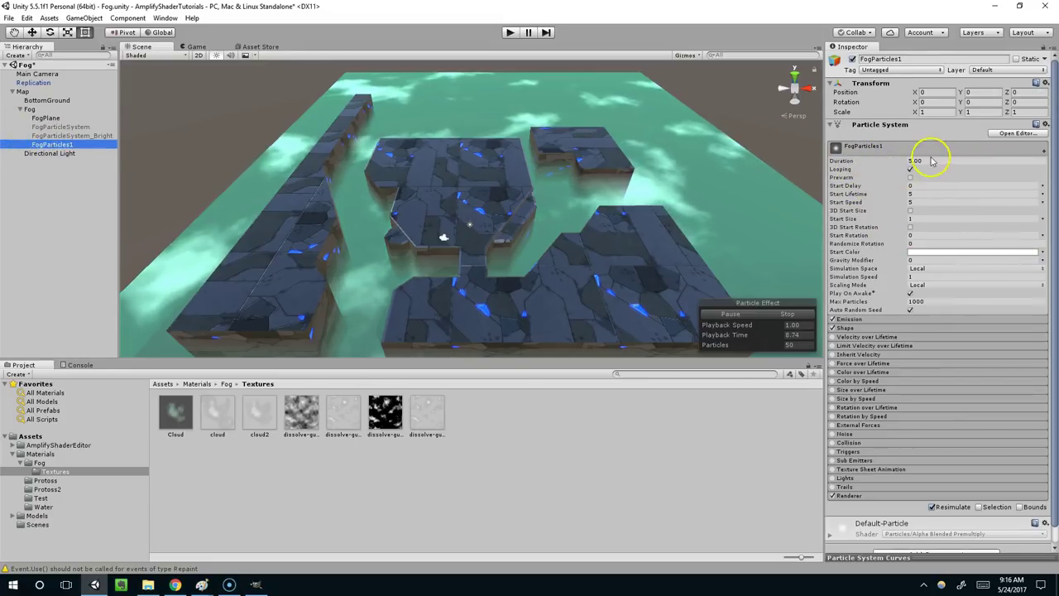
middle_drag(500, 234, 518, 205)
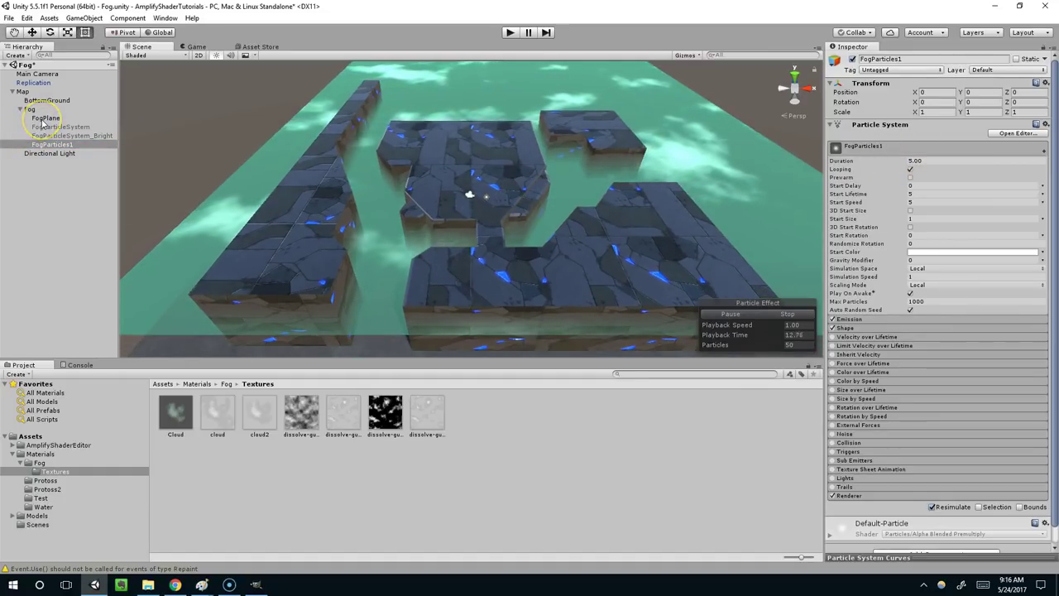
key(f)
alt+drag(430, 163, 469, 138)
key(w)
drag(484, 192, 484, 126)
middle_drag(484, 126, 565, 271)
scroll(565, 273, down, 7)
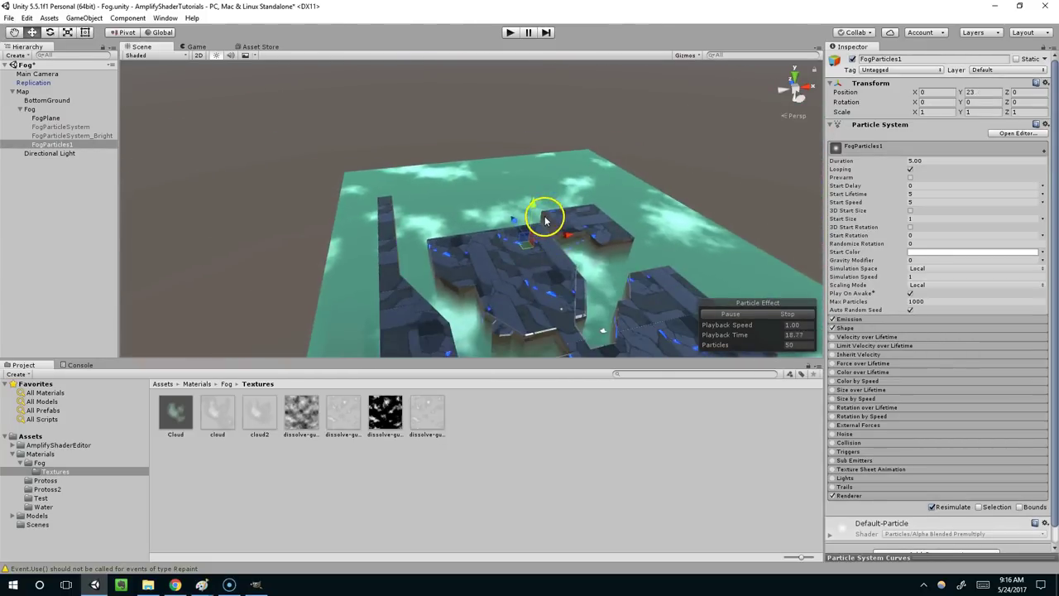
middle_drag(546, 218, 534, 219)
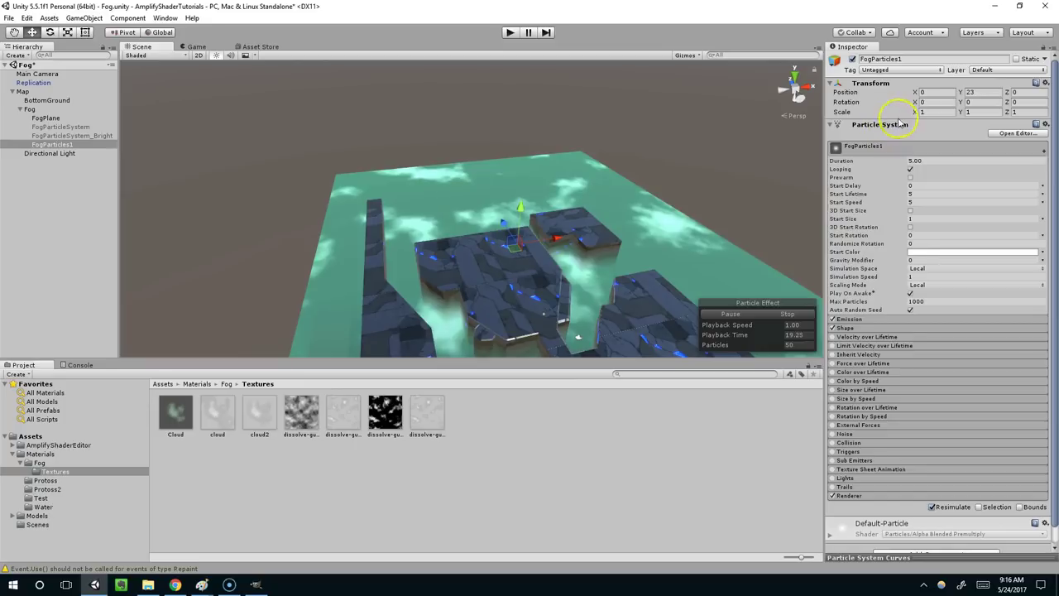
Step: Add a second Inspector docked beside the Scene view and close the Project and Console panels
click(64, 117)
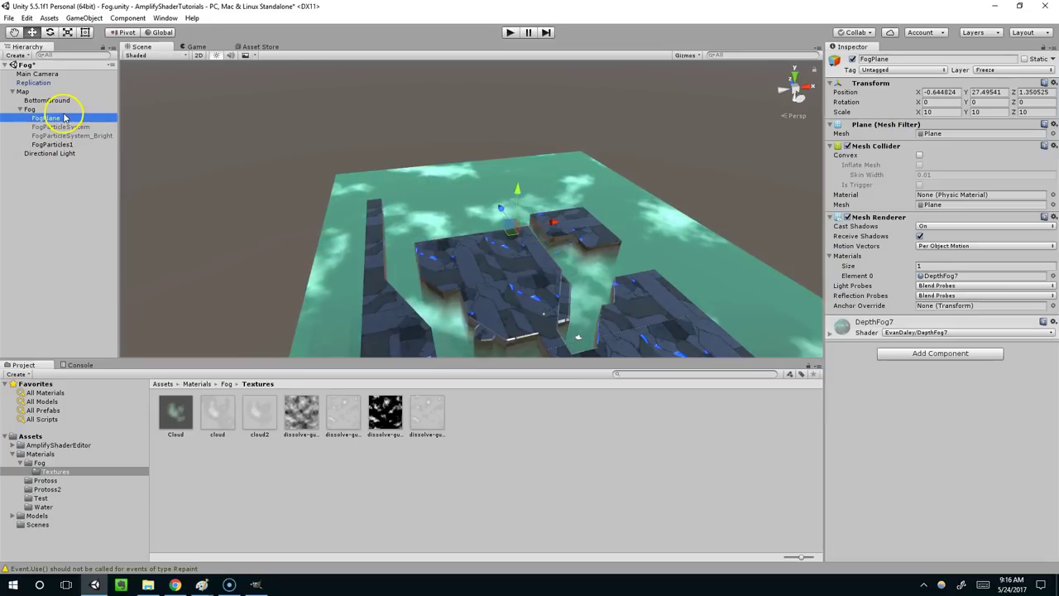
click(1052, 47)
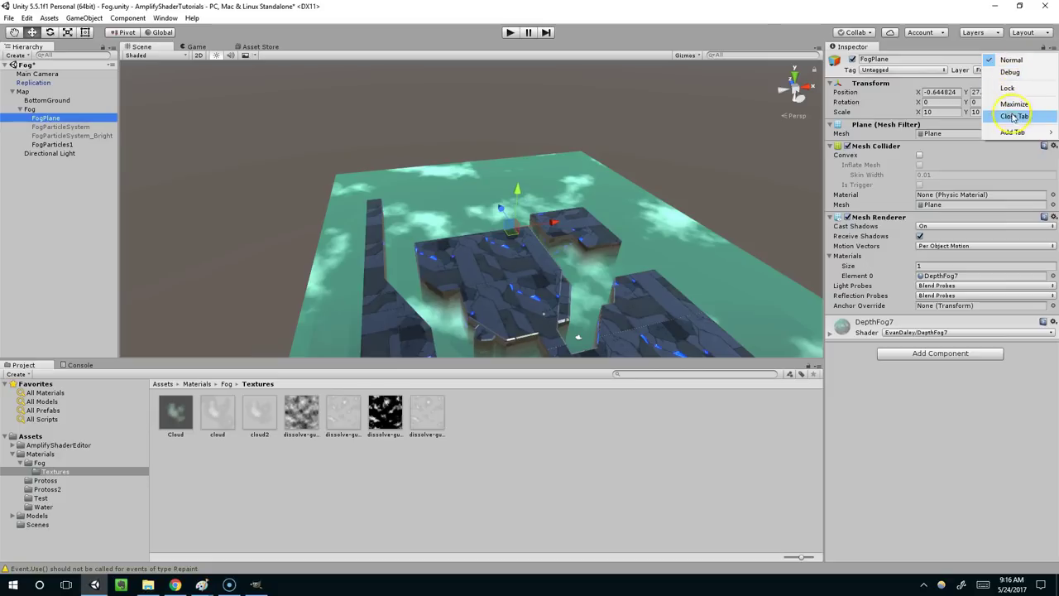
mouse_move(1016, 134)
click(935, 156)
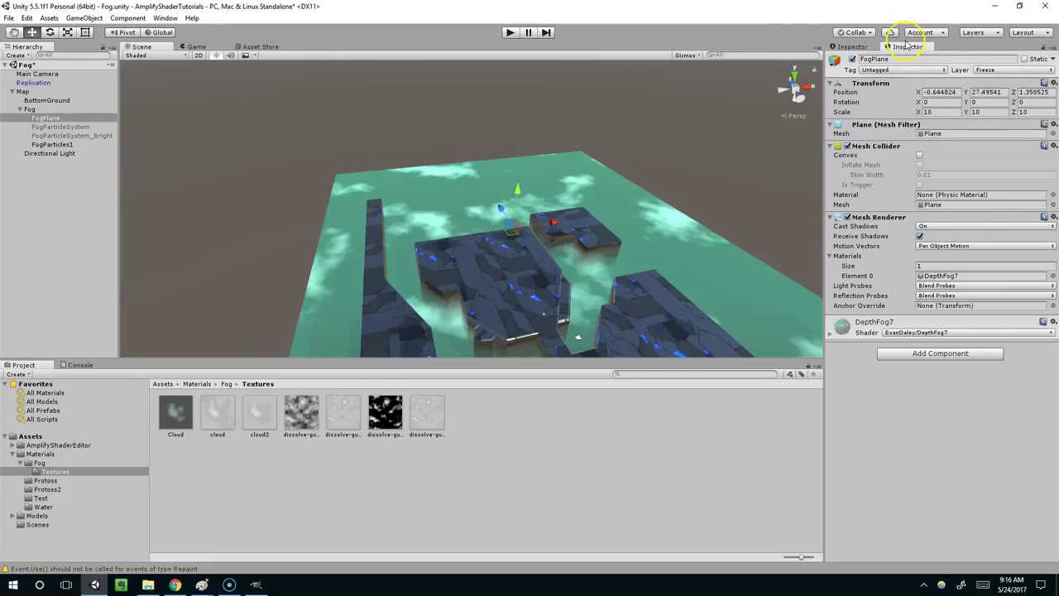
drag(907, 46, 677, 128)
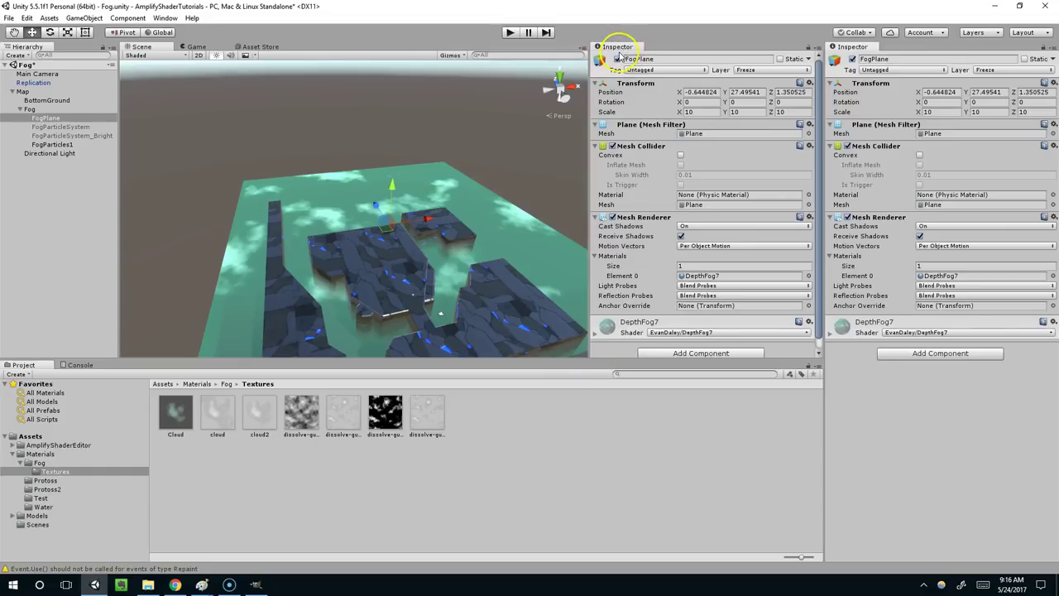
middle_click(42, 365)
middle_click(43, 366)
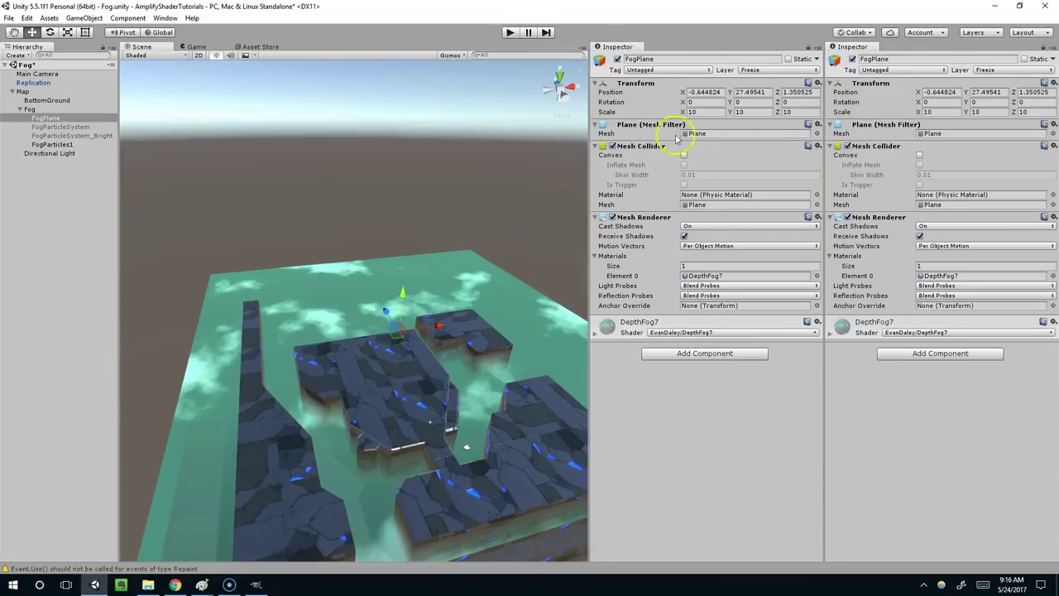
Step: Lock the second Inspector on FogParticleSystem and select FogParticles1 so both systems' settings can be compared
click(56, 127)
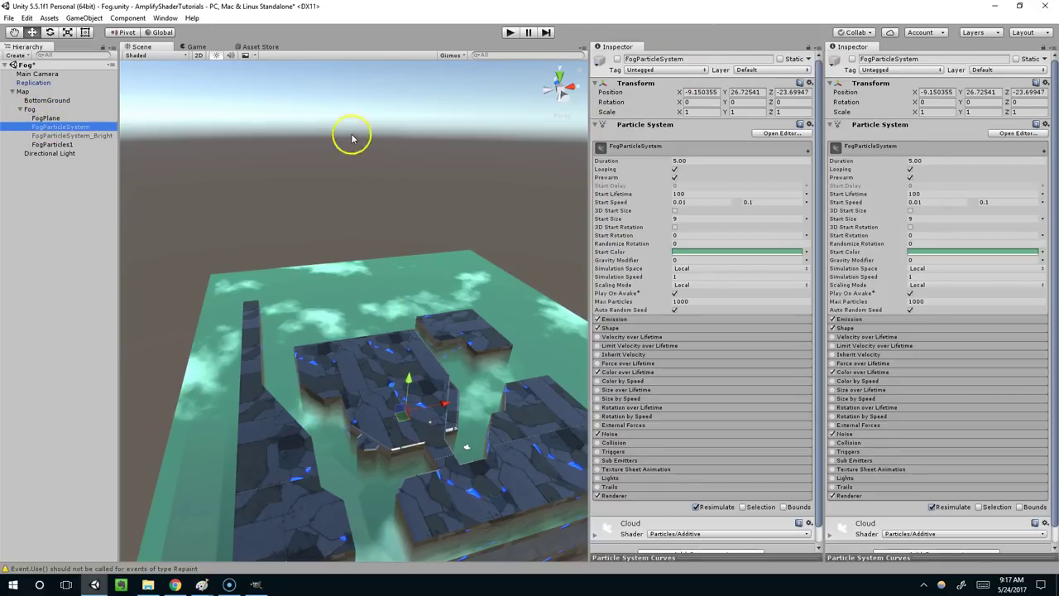
click(810, 46)
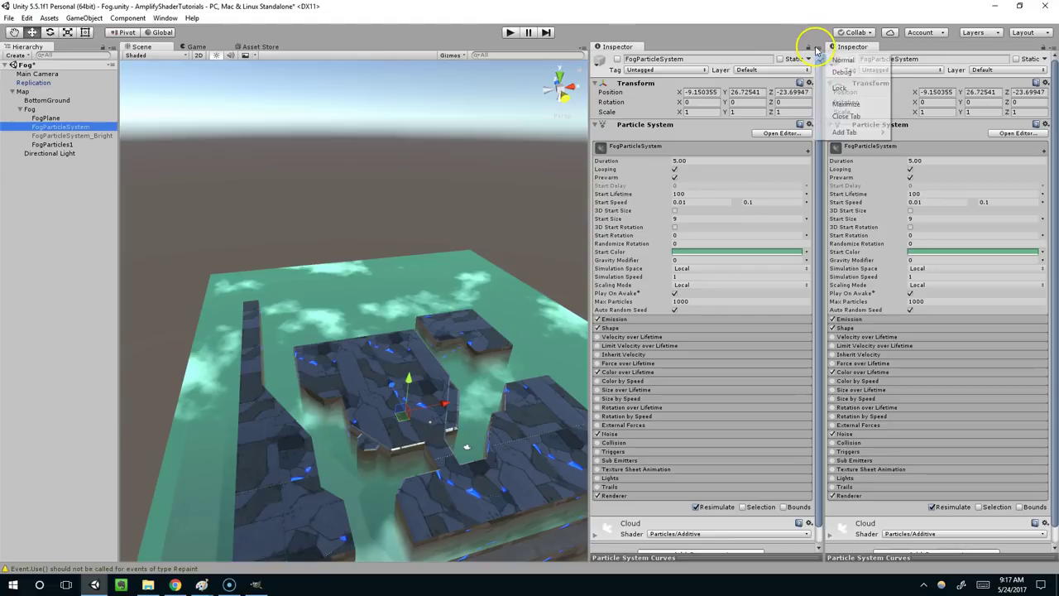
click(840, 89)
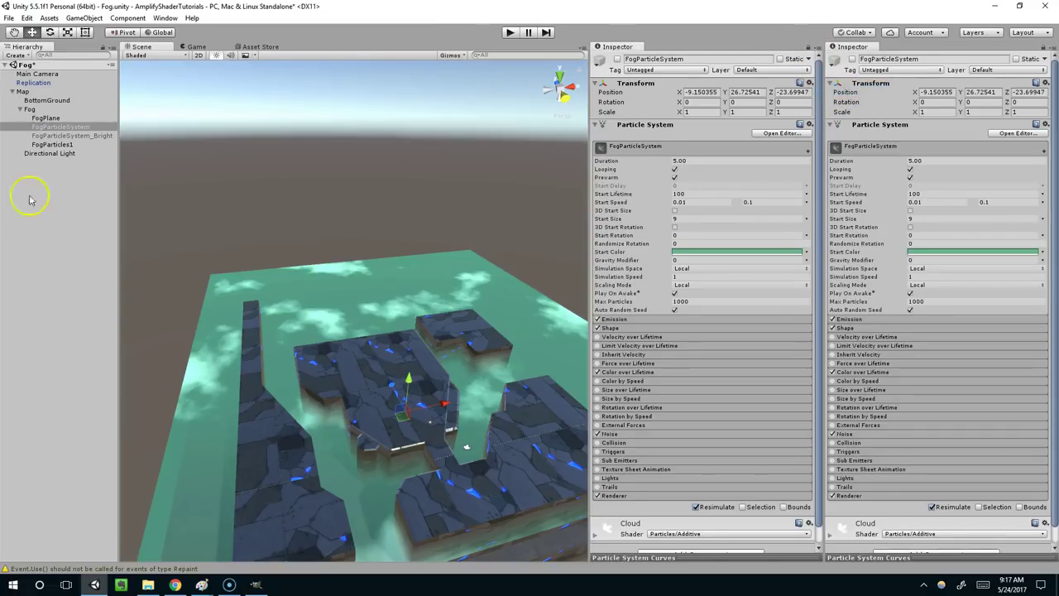
click(64, 144)
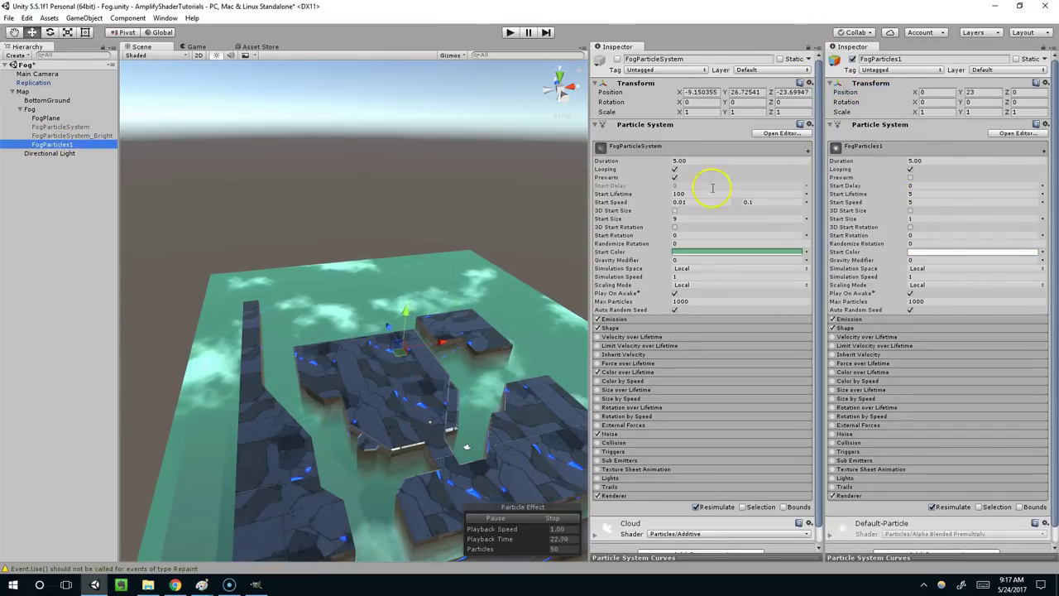
Step: Enable Prewarm on FogParticles1 and raise the particle system above the fog plane to a Y position of 36.53
click(911, 178)
alt+drag(502, 193, 477, 293)
scroll(477, 293, up, 3)
middle_drag(478, 293, 436, 260)
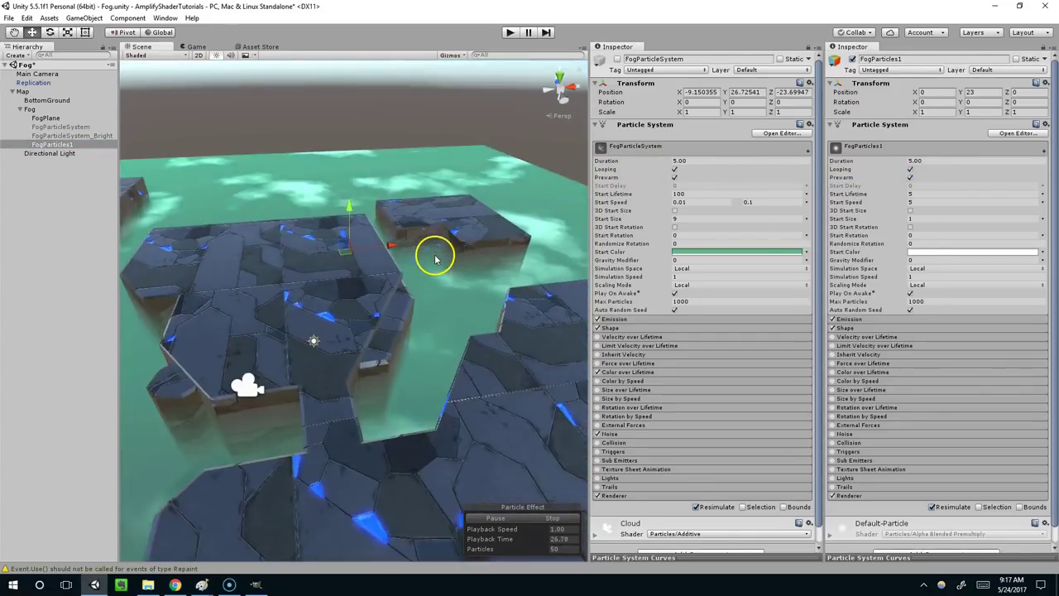
alt+drag(436, 259, 402, 232)
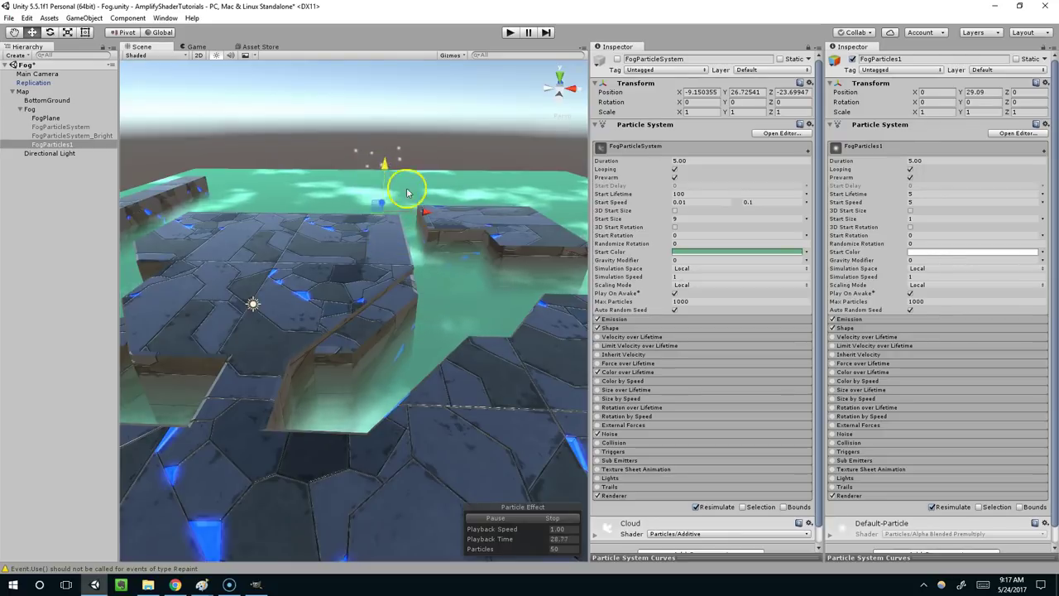
alt+drag(412, 194, 293, 166)
alt+drag(276, 130, 289, 253)
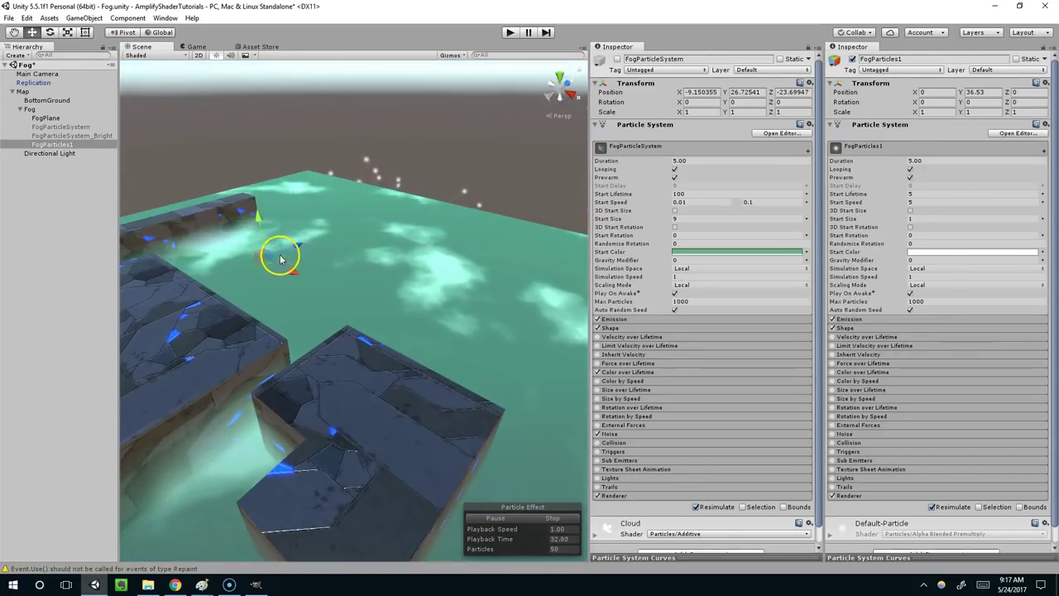
alt+drag(386, 202, 459, 140)
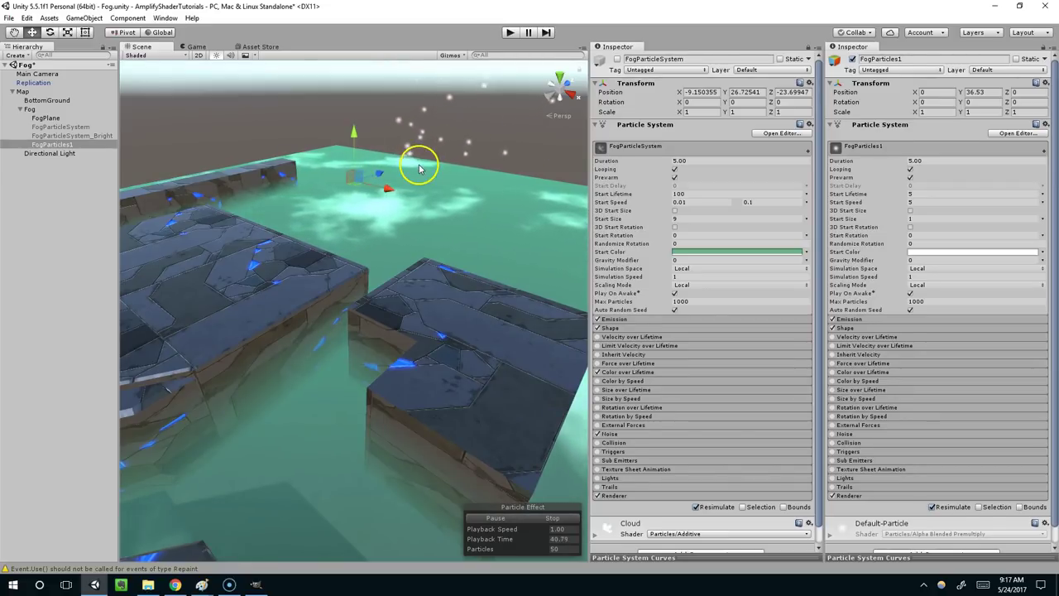
middle_drag(432, 182, 395, 149)
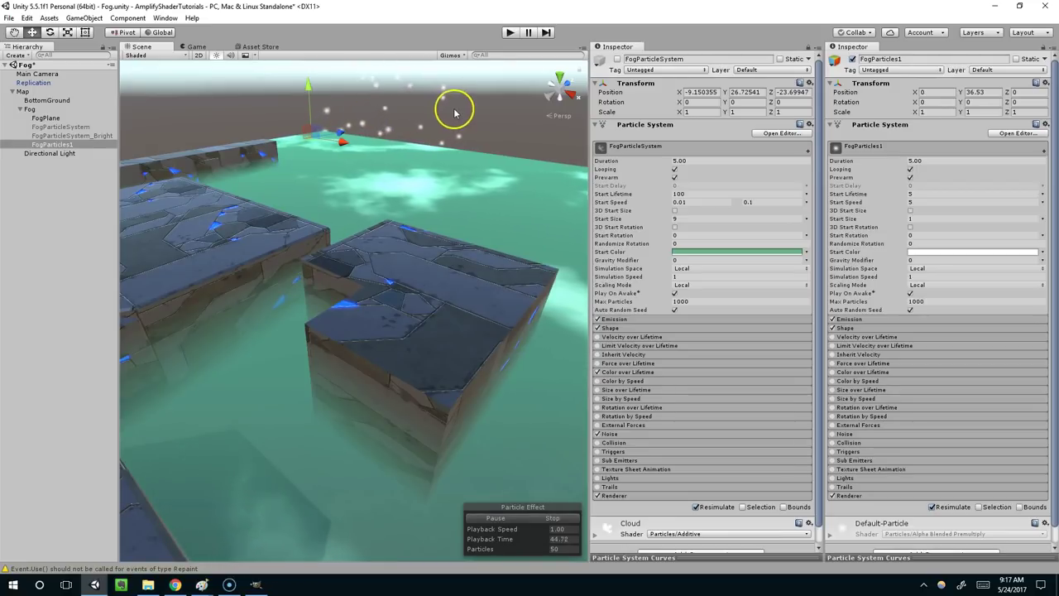
alt+drag(419, 111, 485, 117)
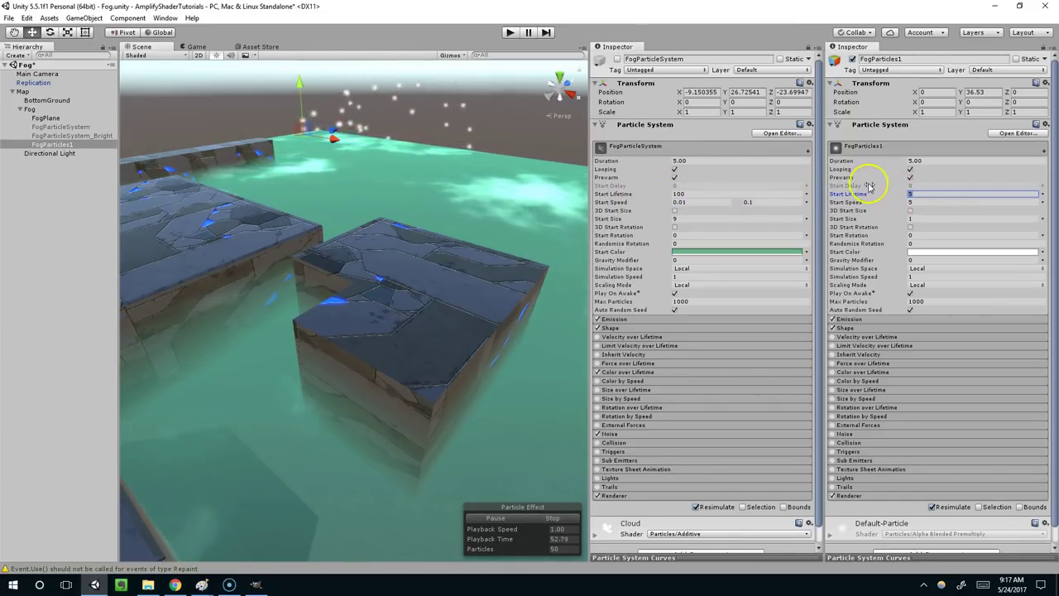
Step: Set FogParticles1's Start Lifetime to 100 and its Start Speed to random between the constants 0.01 and 0.1
alt+drag(418, 153, 339, 163)
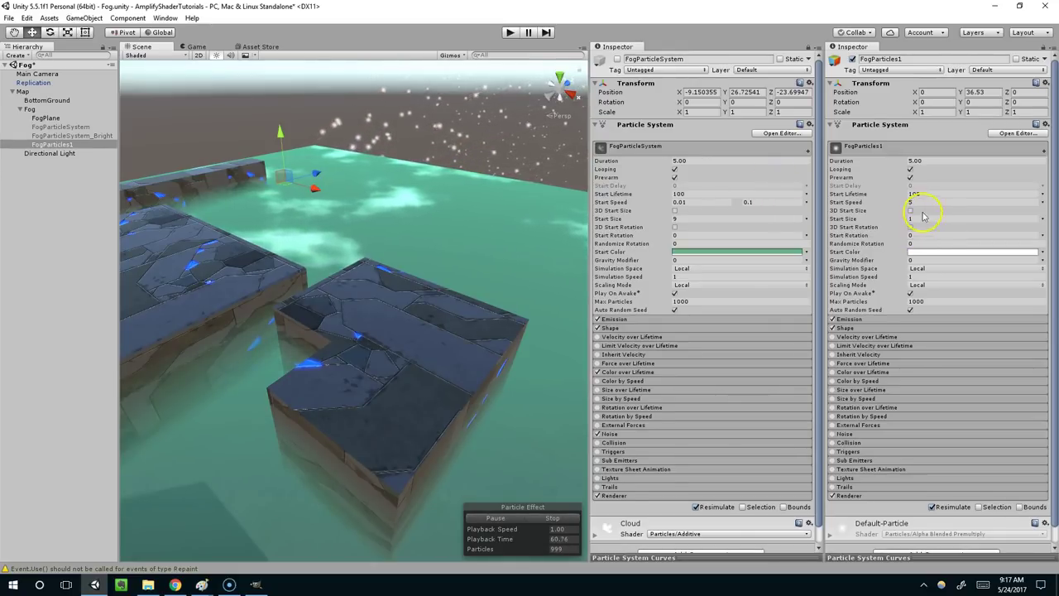
click(1042, 202)
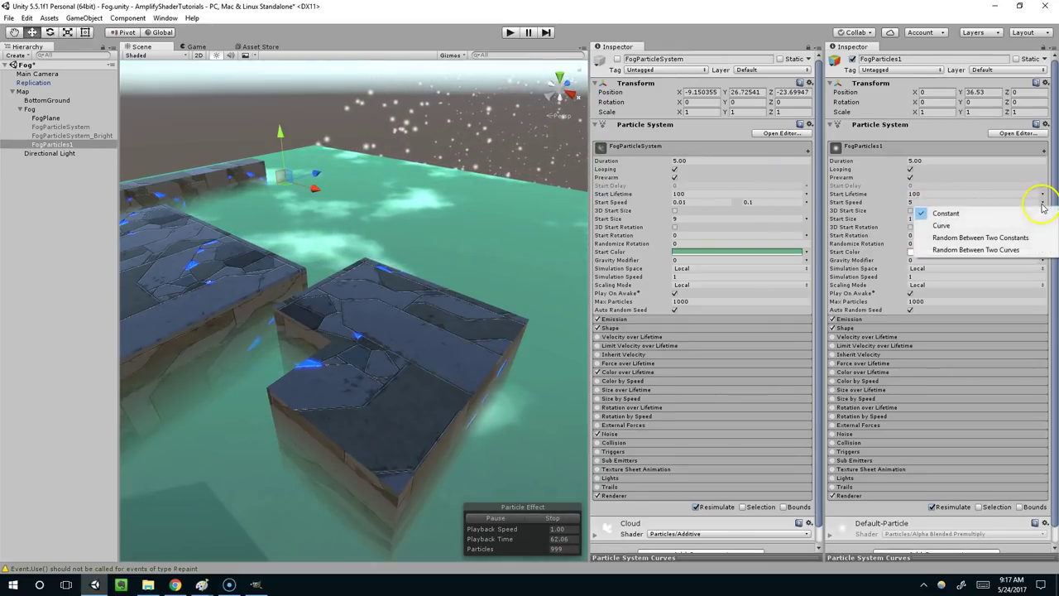
click(943, 238)
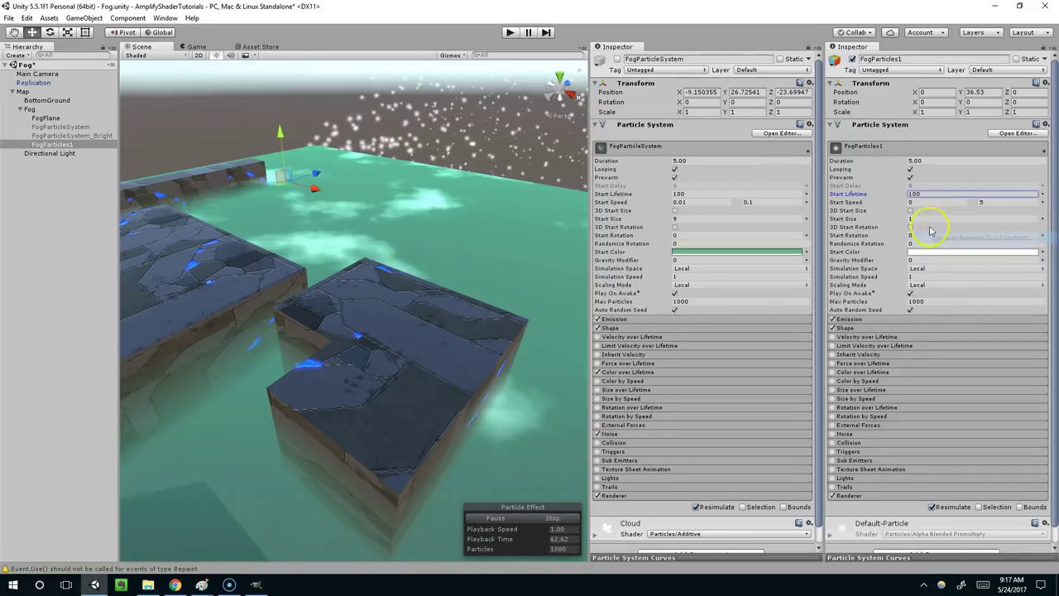
click(920, 196)
click(925, 202)
text(0.01)
click(1005, 202)
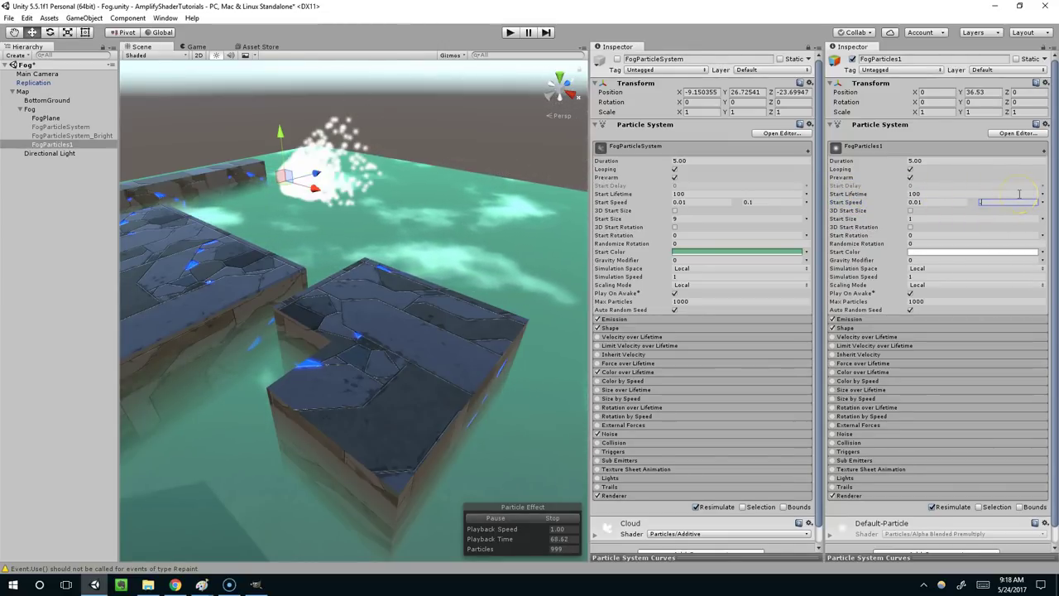
click(781, 203)
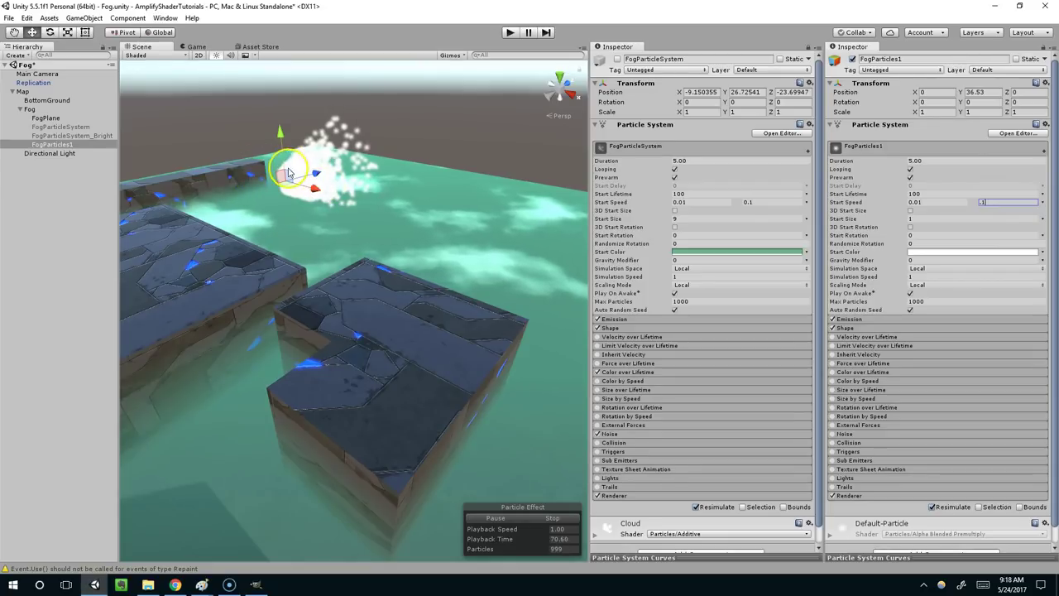
Step: Set FogParticles1's Start Size to 9 and its Start Color to light green 83FF8E
click(884, 218)
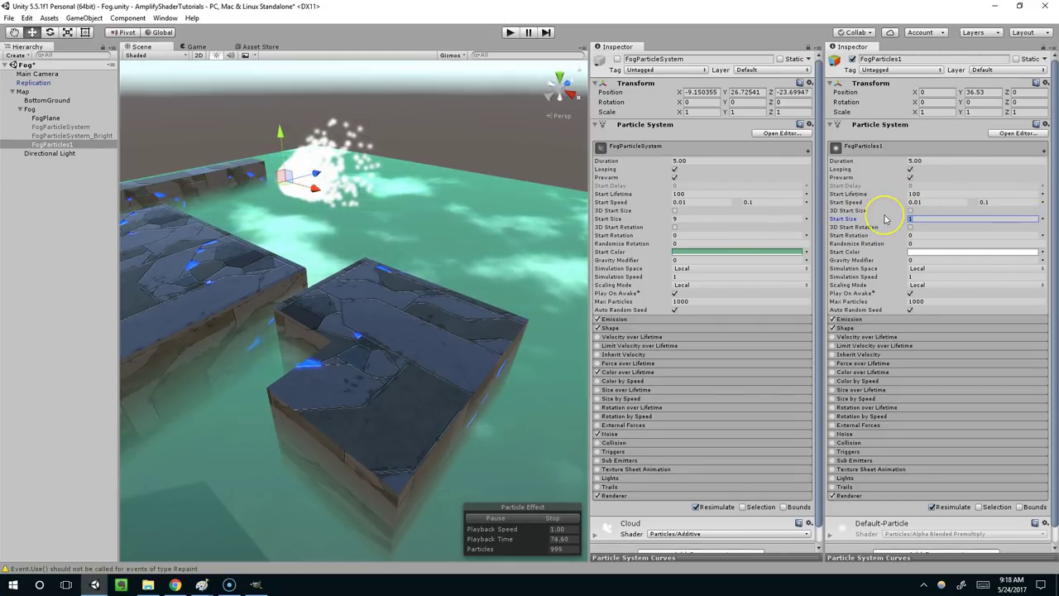
text(9)
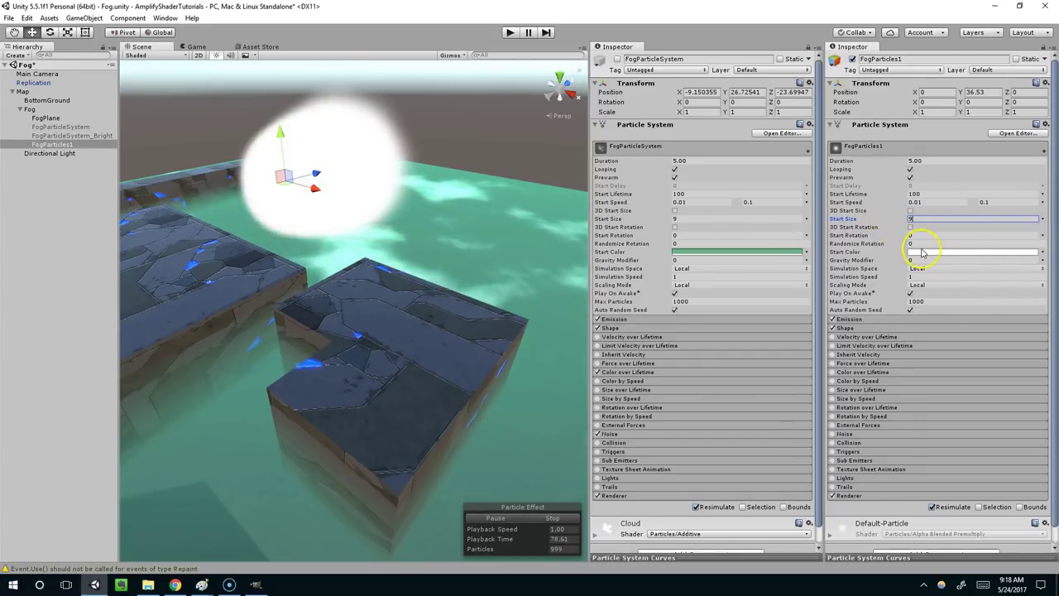
click(923, 253)
click(885, 361)
mouse_move(837, 316)
mouse_down()
mouse_move(839, 300)
mouse_move(832, 308)
mouse_up()
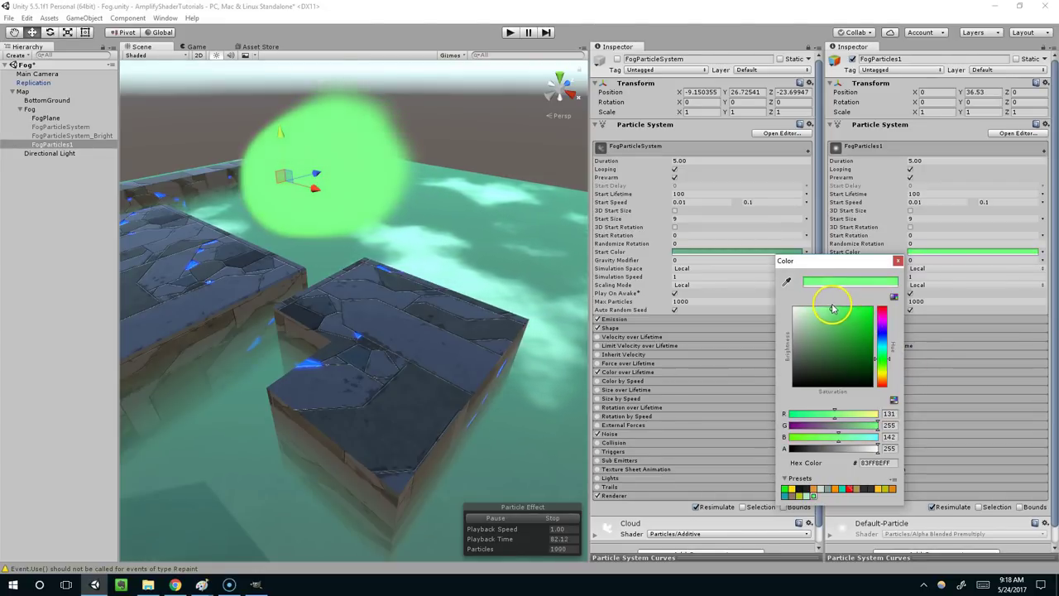
click(897, 261)
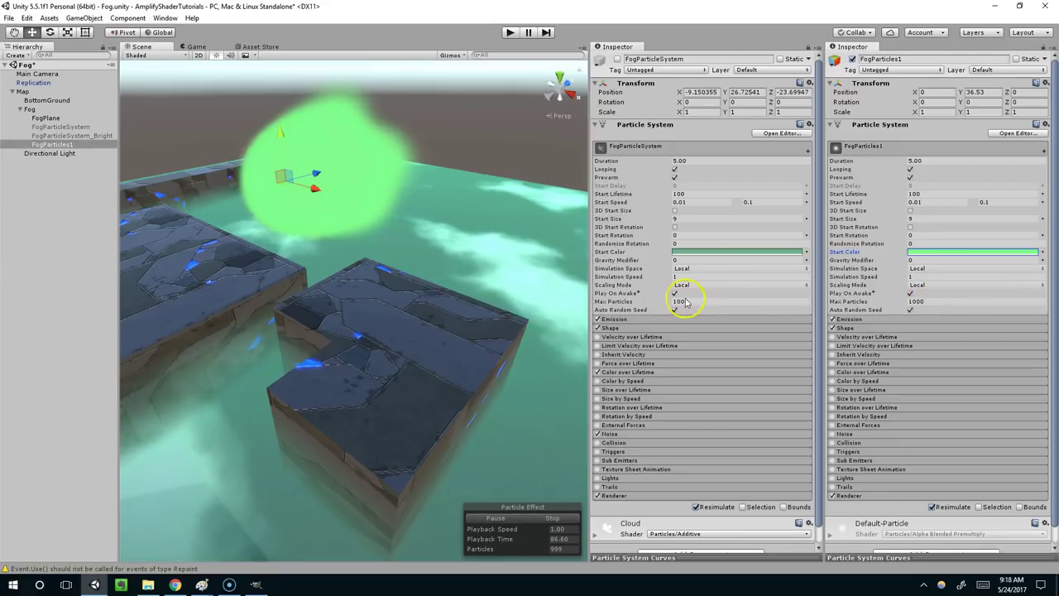
Step: Collapse the main particle settings of both systems and expand their Emission and Shape modules
click(901, 152)
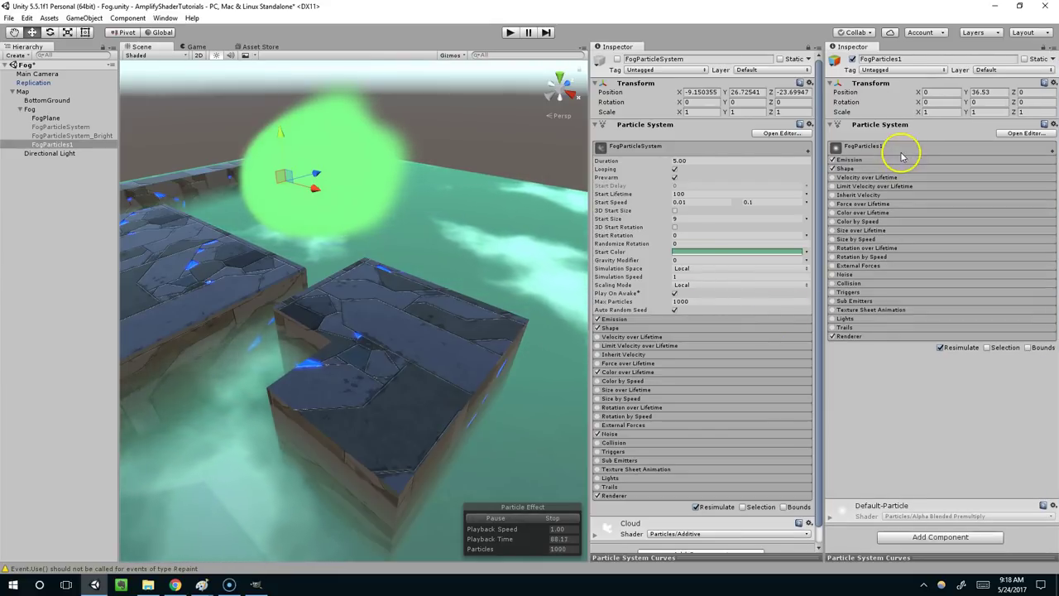
click(705, 153)
click(687, 167)
click(687, 159)
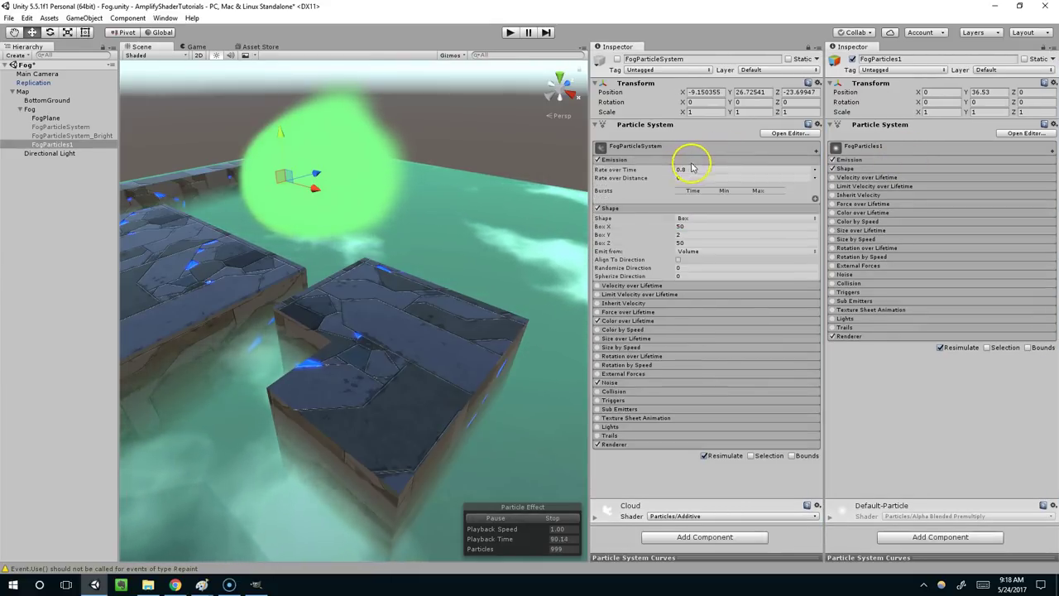
click(880, 159)
click(869, 210)
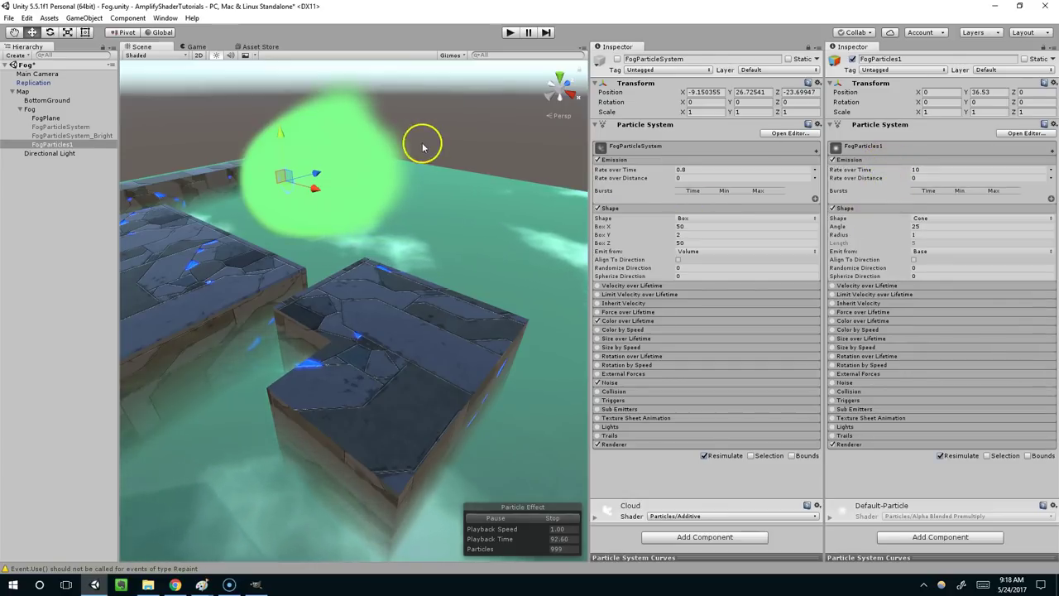
Step: Change FogParticles1's emitter shape to Box with X 50, Y 2 and Z 50
scroll(430, 147, down, 3)
scroll(431, 157, down, 3)
scroll(331, 405, down, 2)
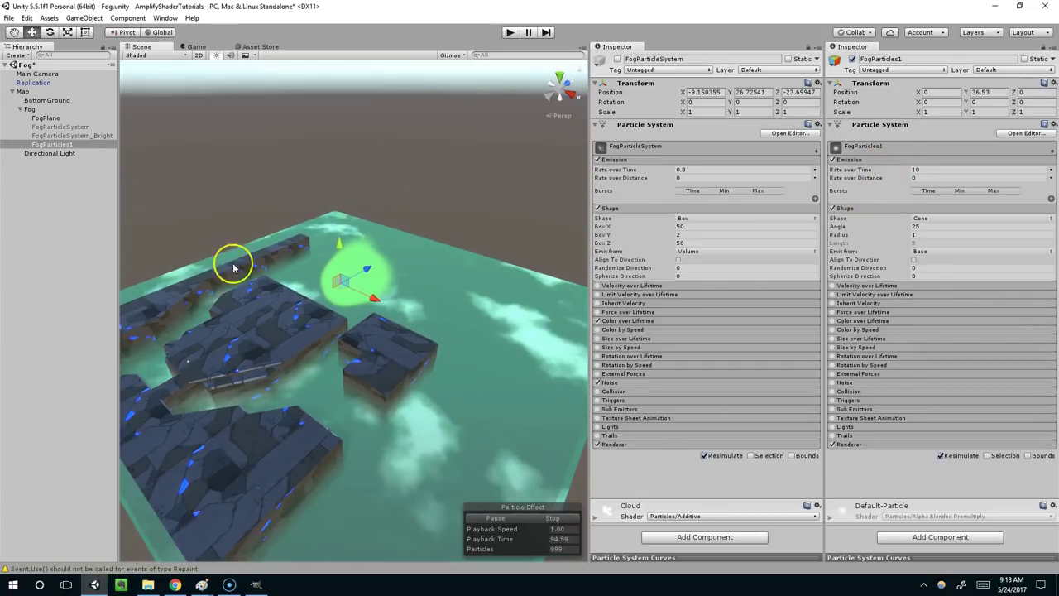
scroll(237, 345, down, 1)
scroll(443, 244, down, 2)
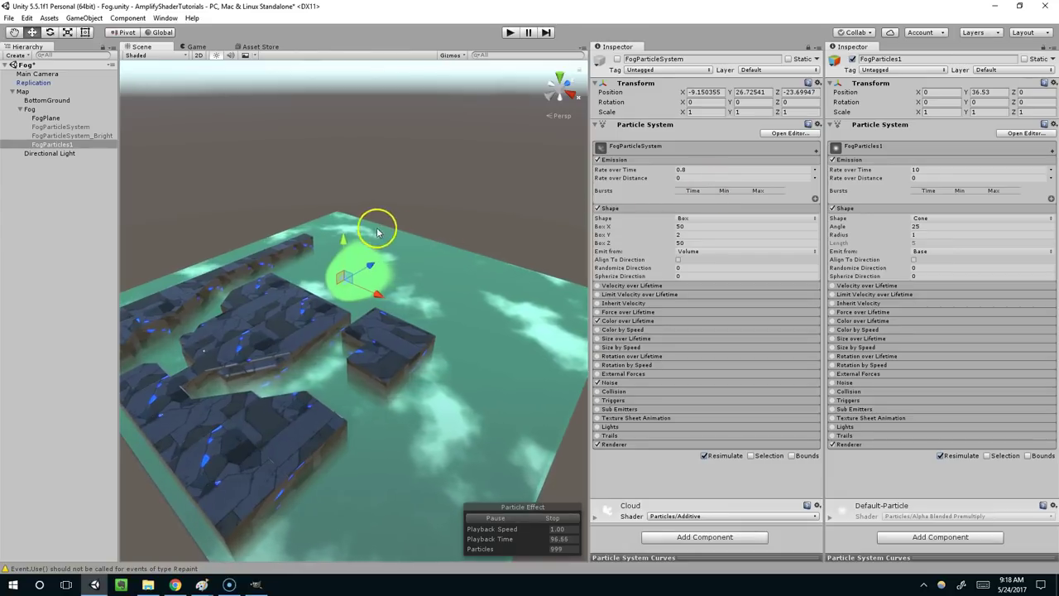
scroll(393, 214, down, 2)
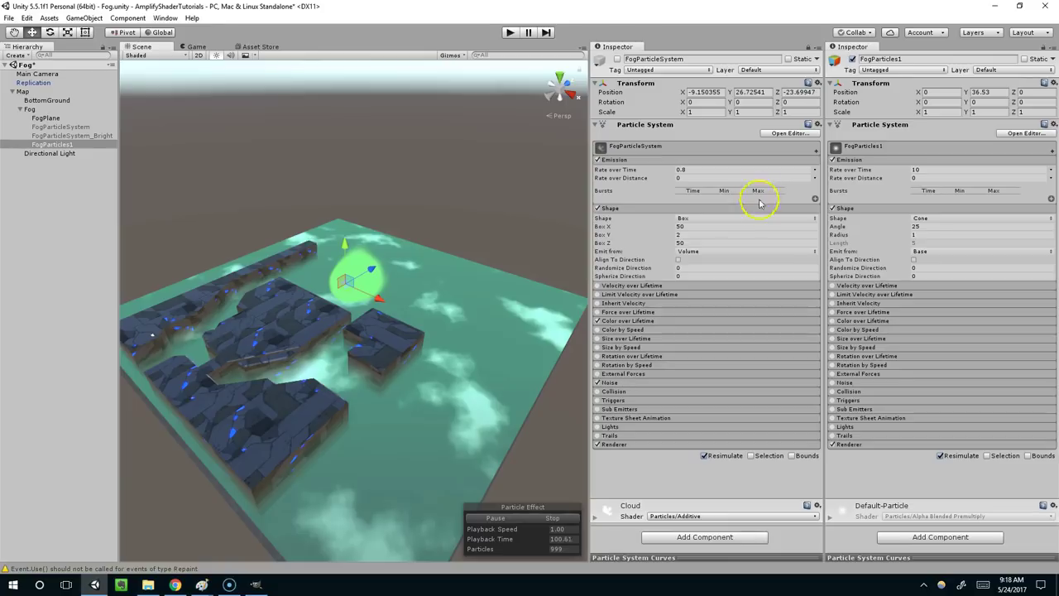
click(917, 227)
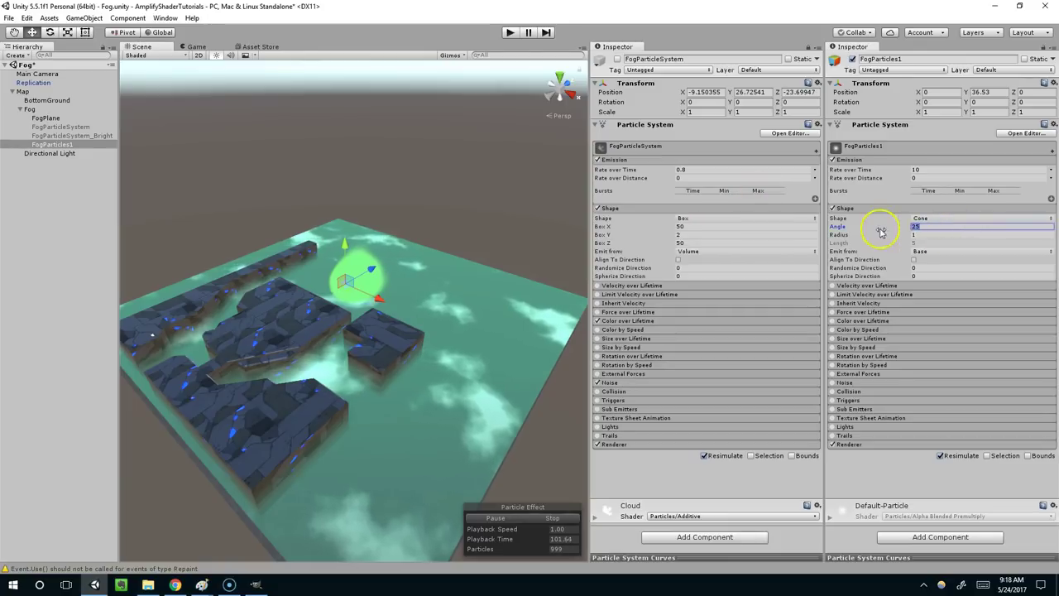
click(935, 218)
click(940, 265)
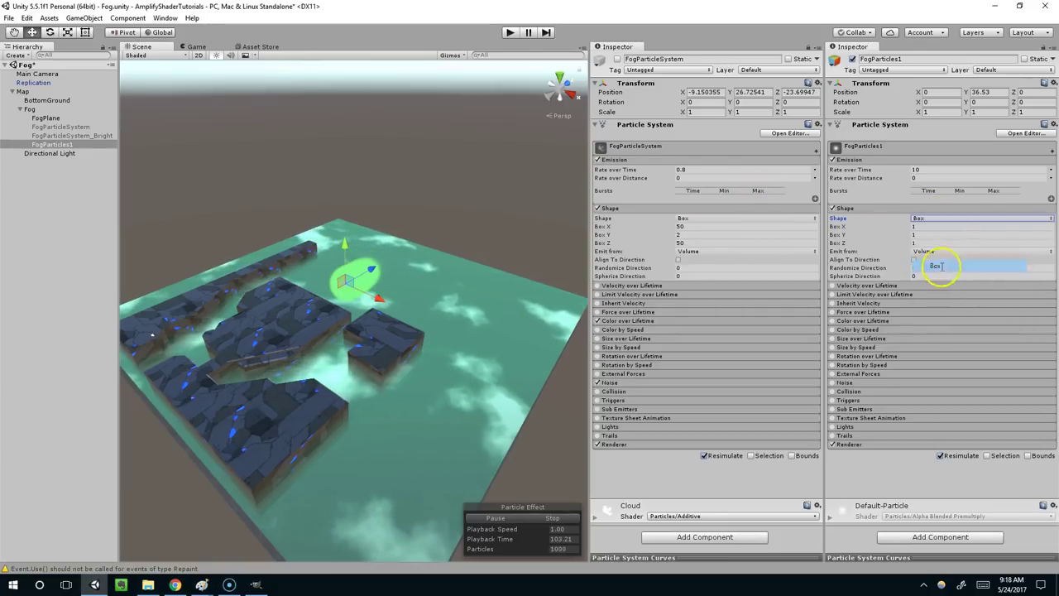
drag(924, 227, 893, 242)
text(50)
click(913, 235)
text(50)
Step: Move FogParticles1 over the rock platforms to about X -2.1, Z -19.69, and lower it to the fog plane
scroll(389, 260, up, 2)
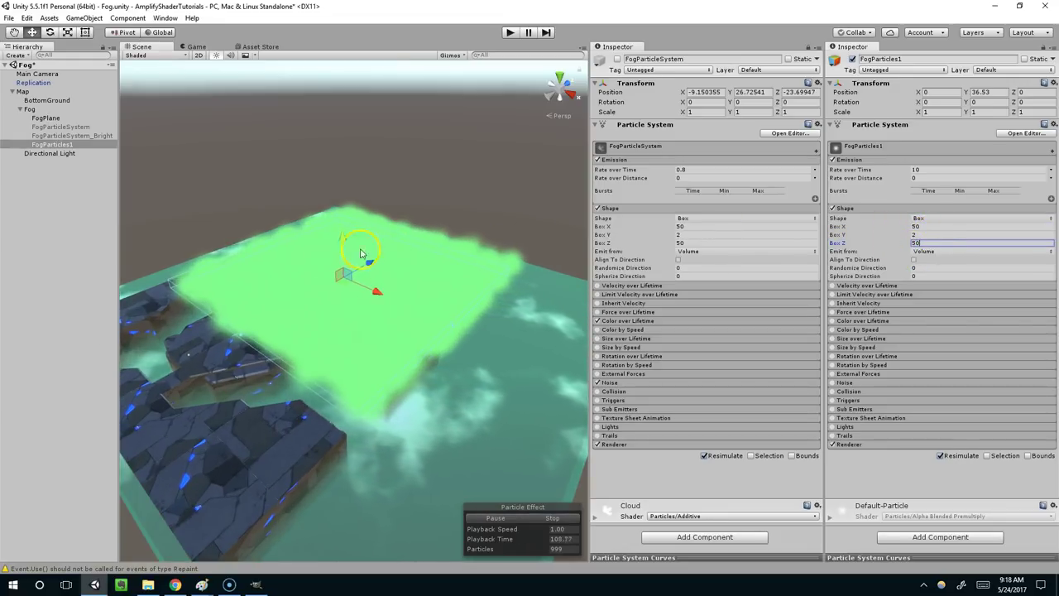
drag(369, 263, 327, 307)
middle_drag(328, 307, 450, 286)
drag(421, 315, 406, 310)
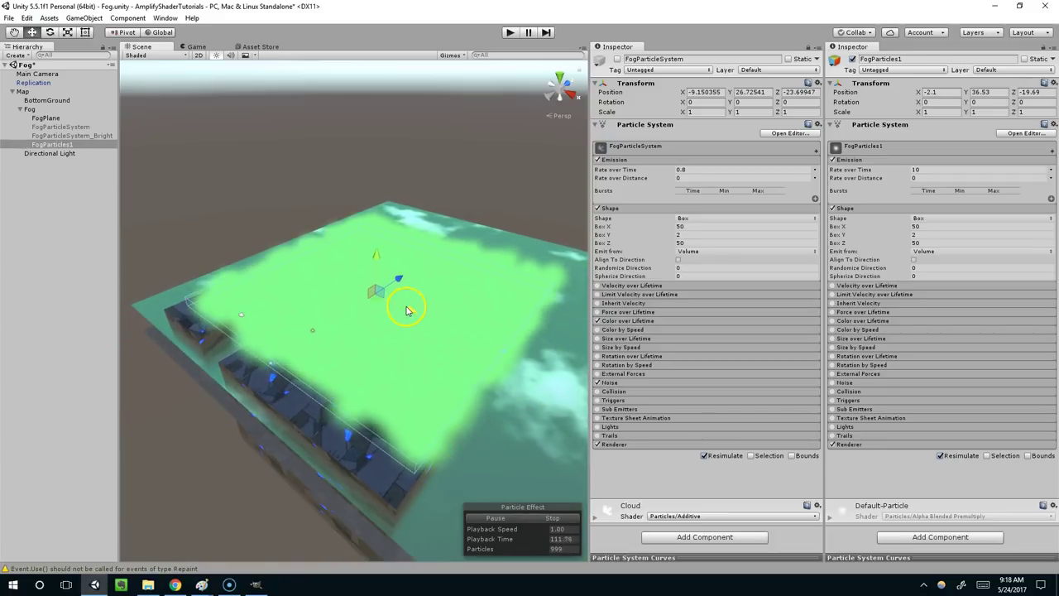
right_drag(406, 309, 480, 263)
middle_drag(422, 263, 469, 217)
drag(315, 266, 397, 362)
click(412, 362)
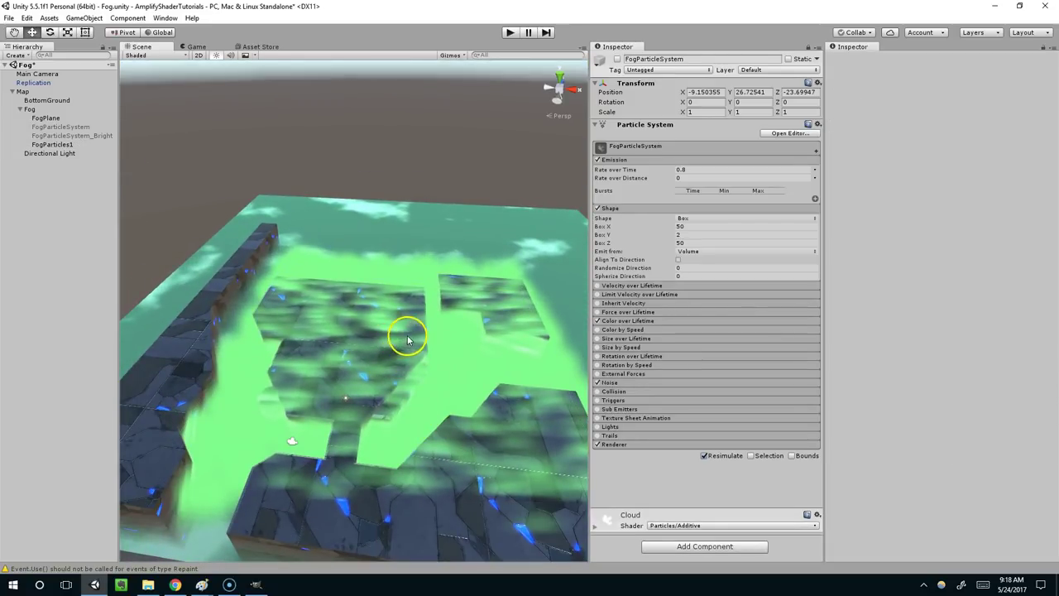
Step: Collapse both systems' Shape modules and set FogParticles1's emission Rate over Time to 0.8
click(415, 352)
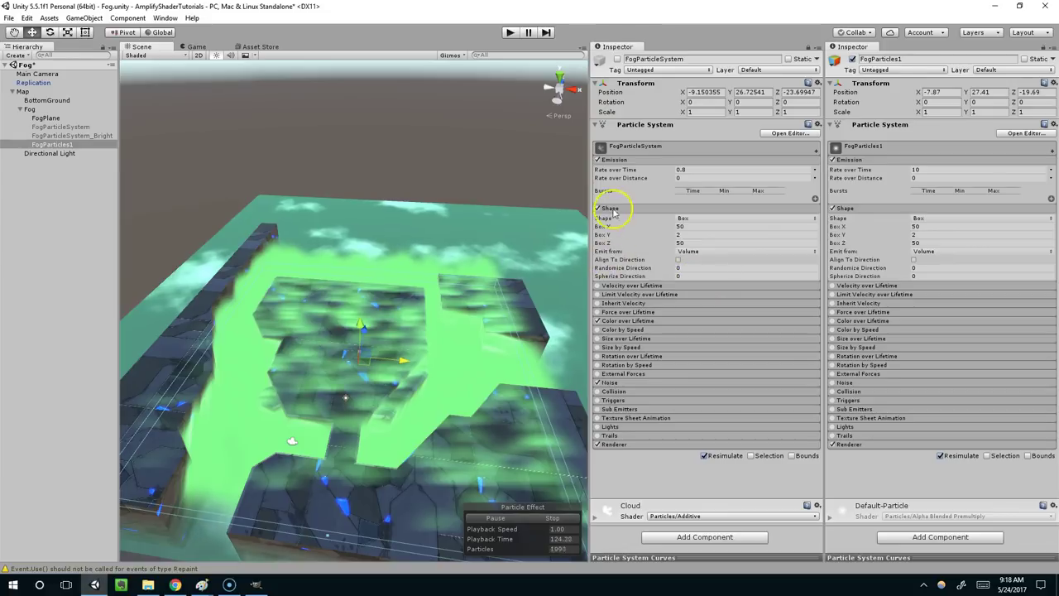
click(683, 209)
click(887, 208)
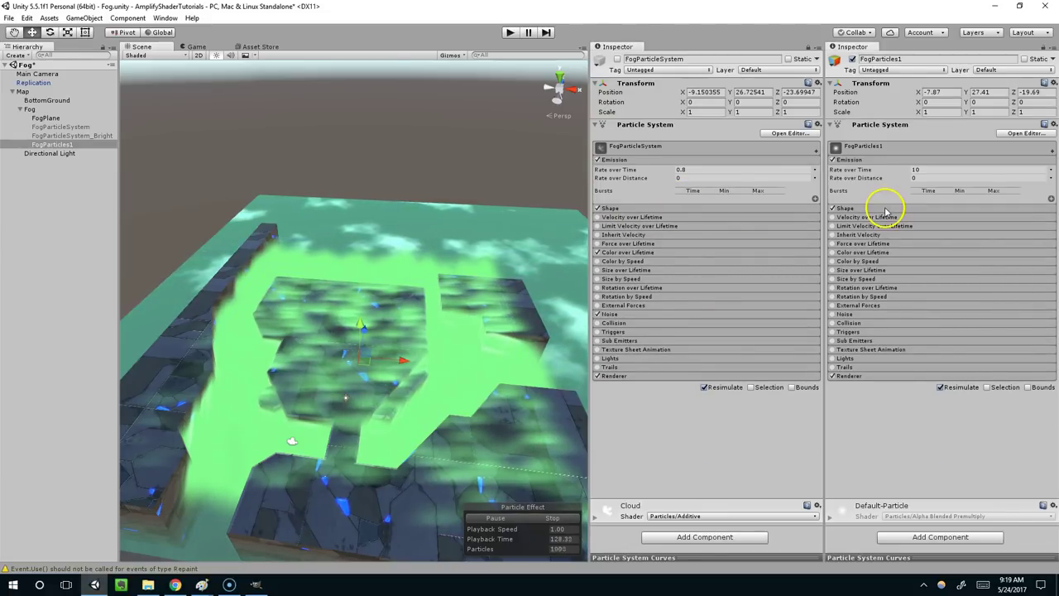
click(699, 169)
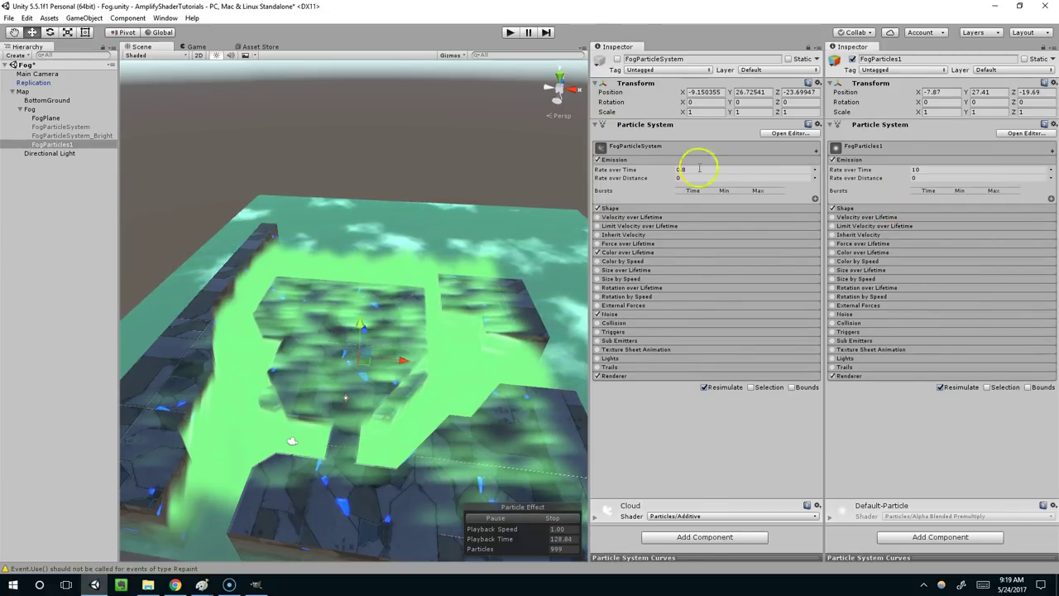
click(915, 170)
text(8)
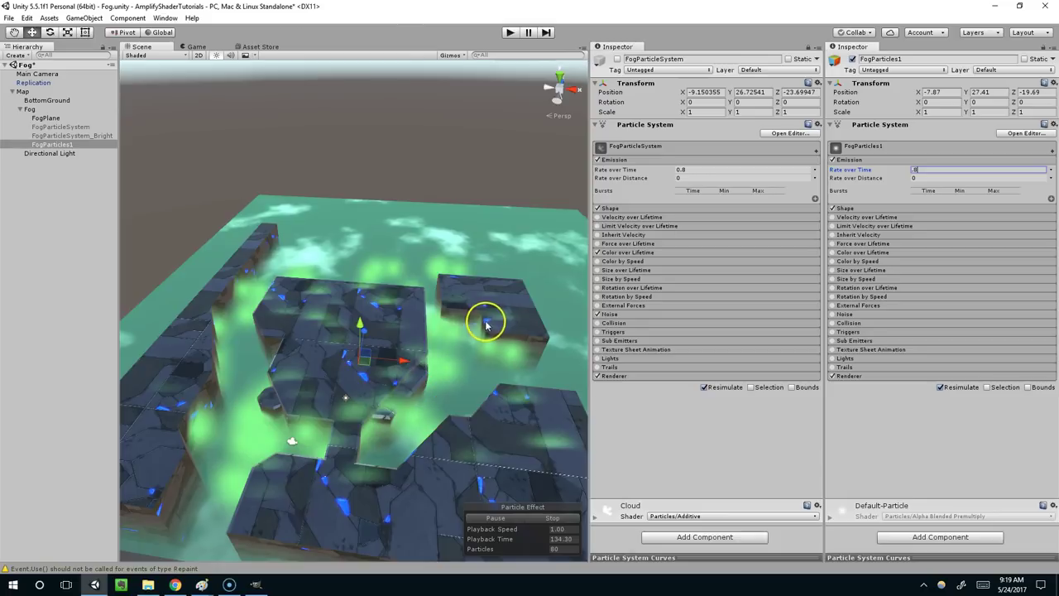
scroll(487, 321, up, 2)
middle_drag(487, 320, 490, 301)
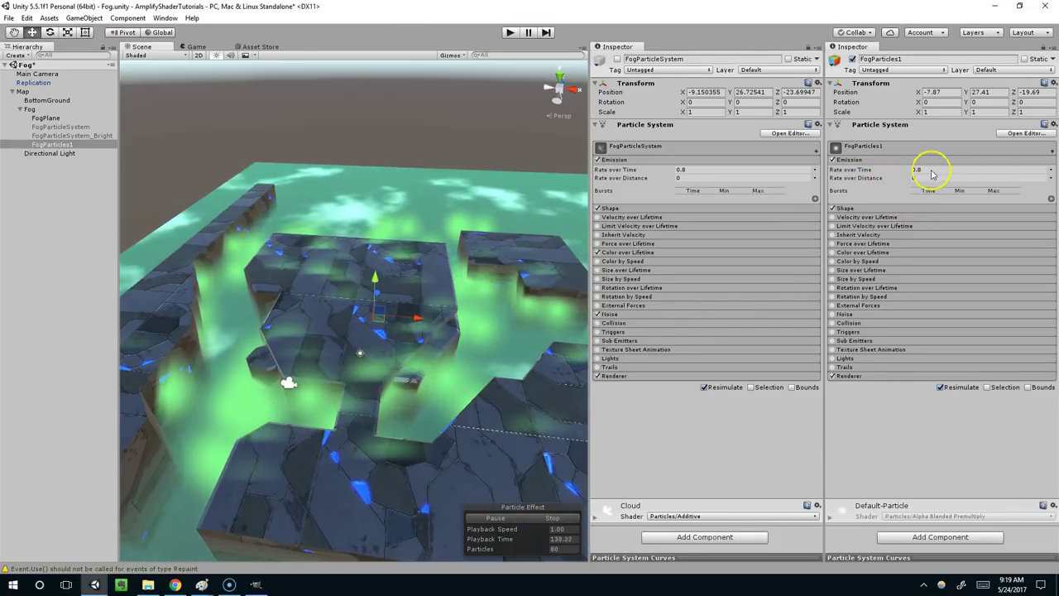
Step: Try an emission burst on FogParticles1 at time 0.00 with Min and Max 30, and remove it again
click(1047, 200)
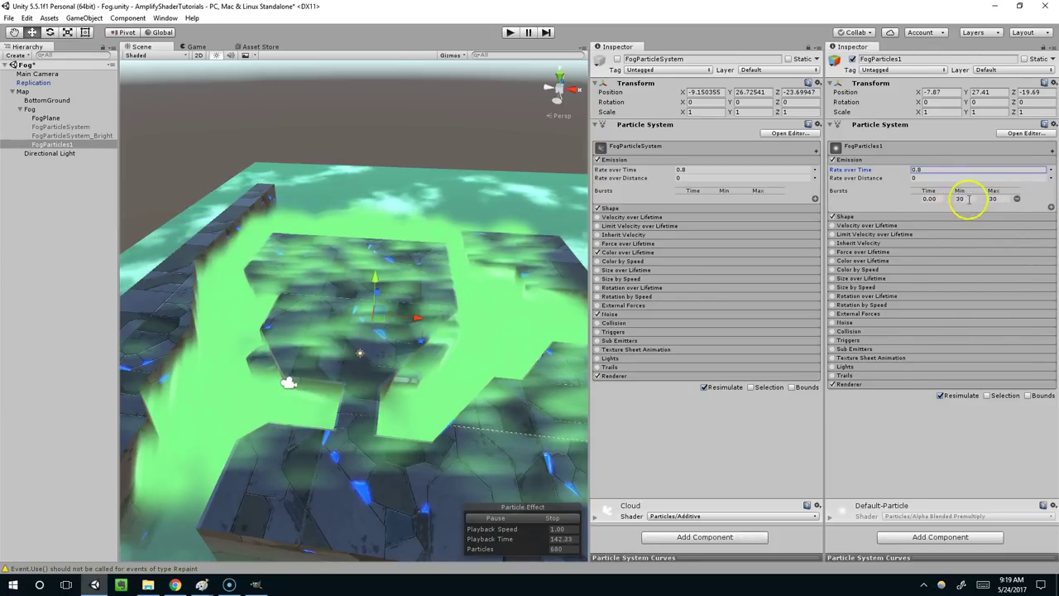
click(921, 149)
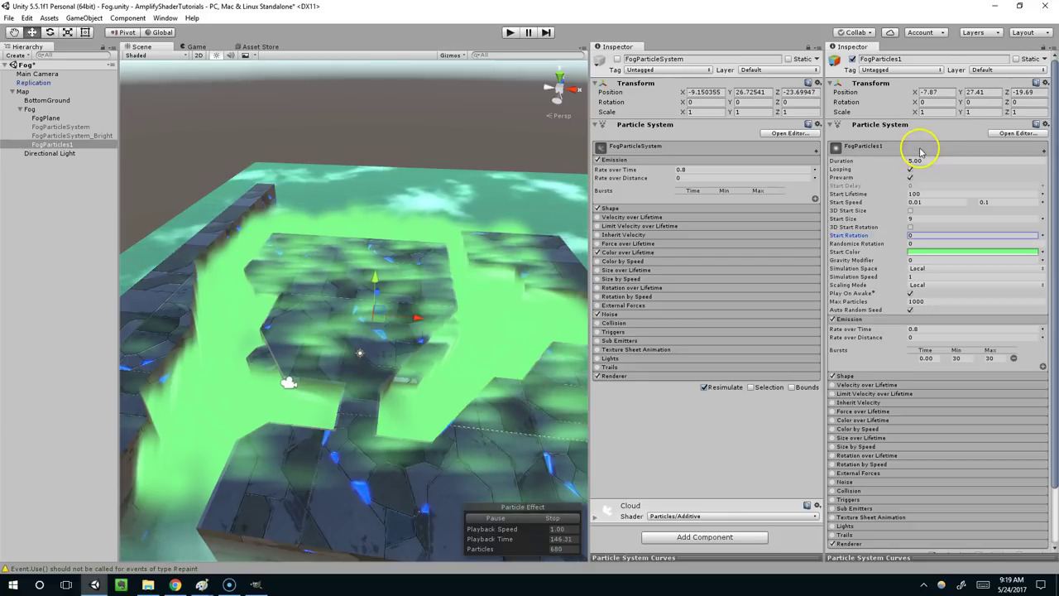
click(906, 149)
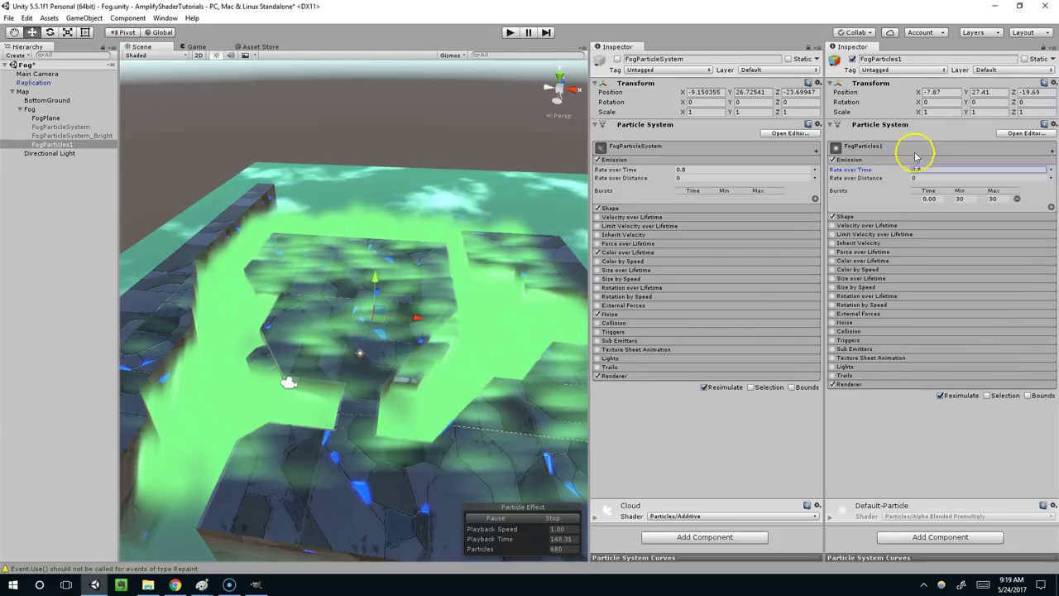
click(855, 190)
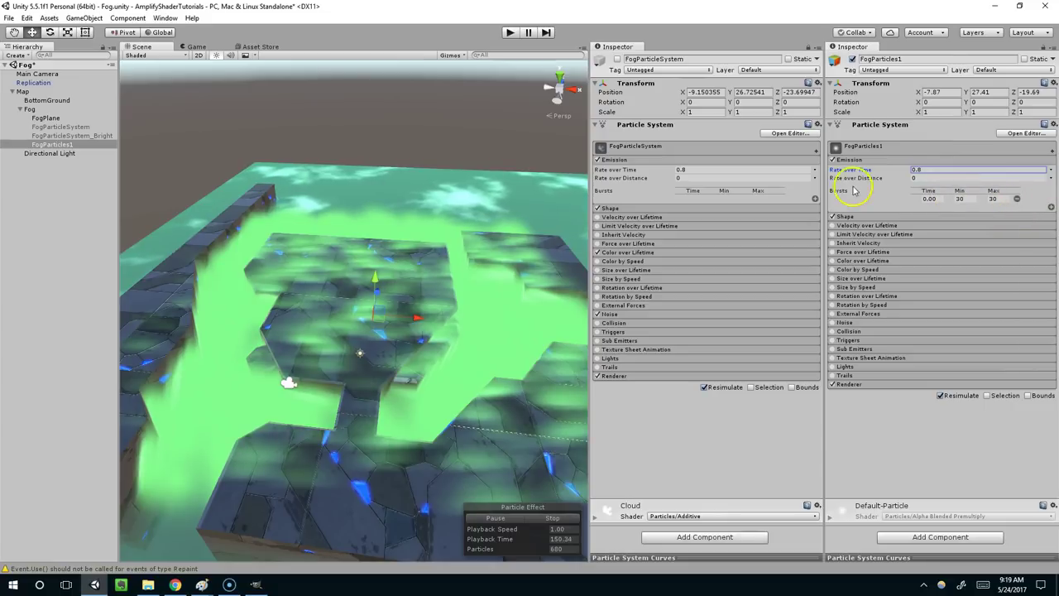
click(1017, 199)
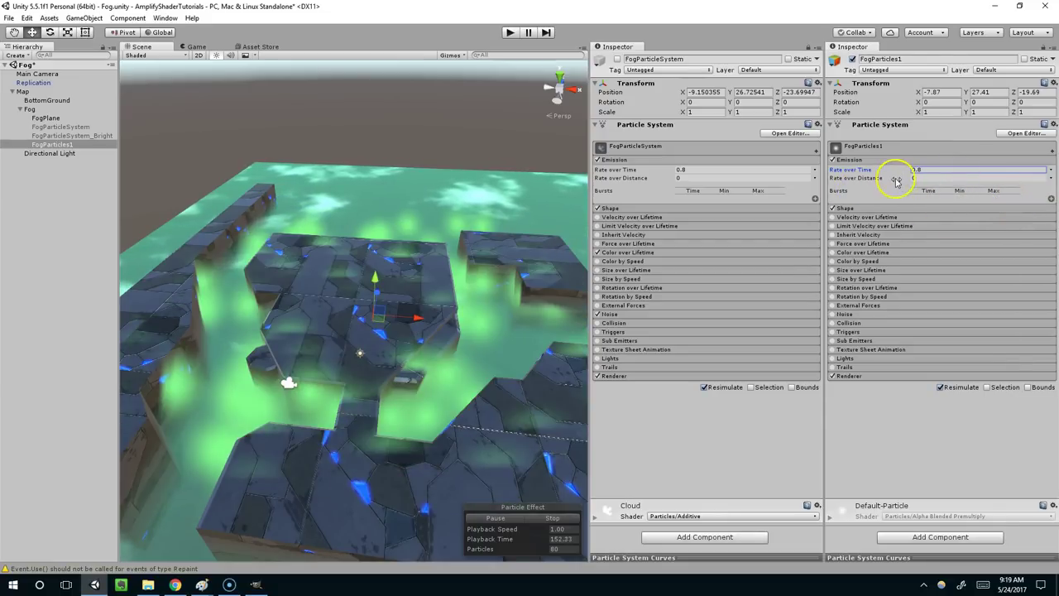
Step: Collapse the Emission modules of FogParticles1 and FogParticleSystem, leaving their Shape modules closed
click(998, 160)
click(899, 169)
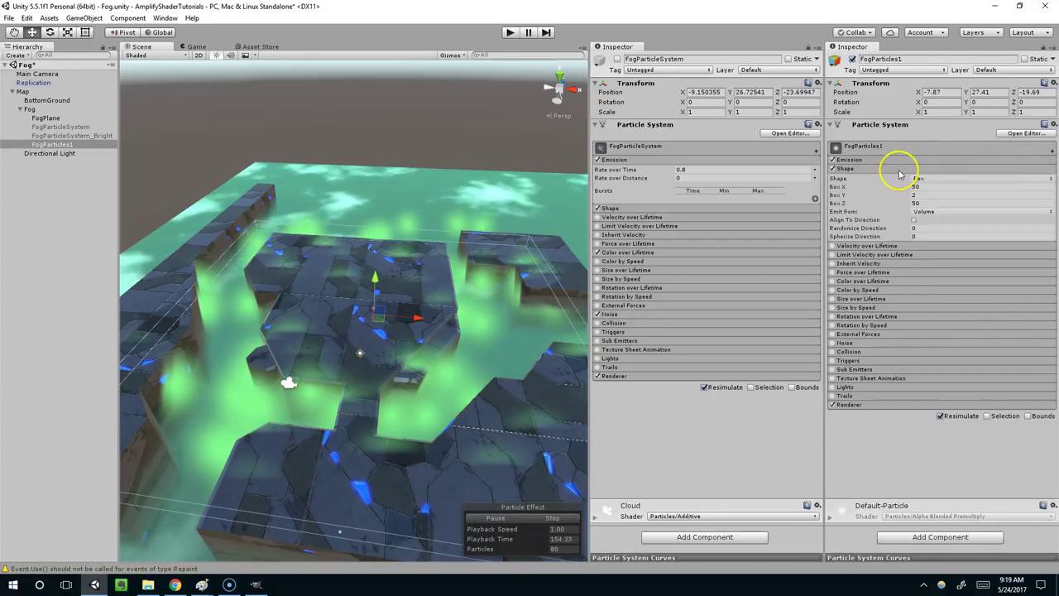
click(883, 169)
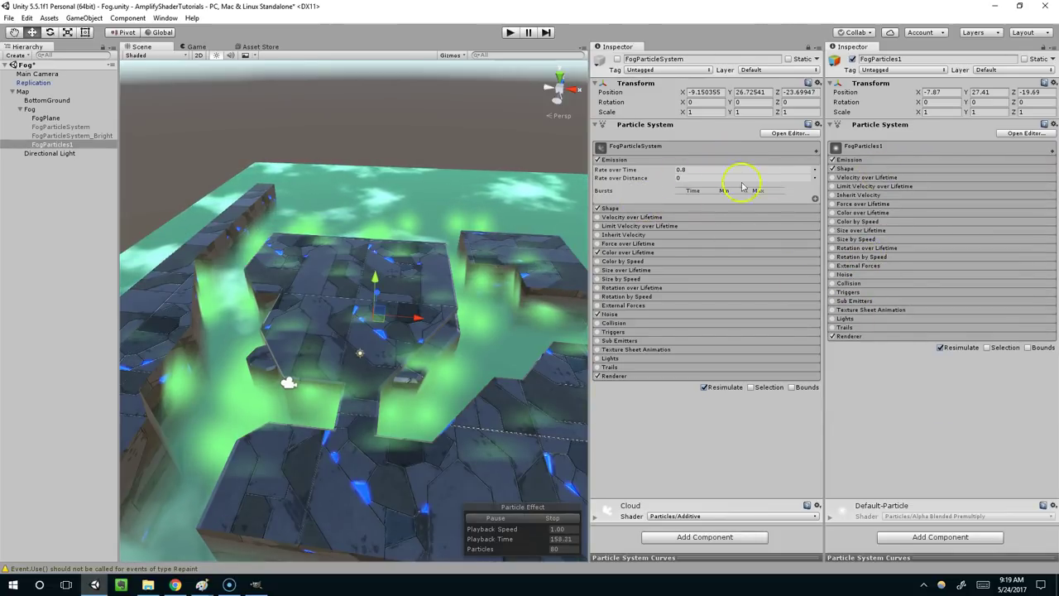
click(700, 158)
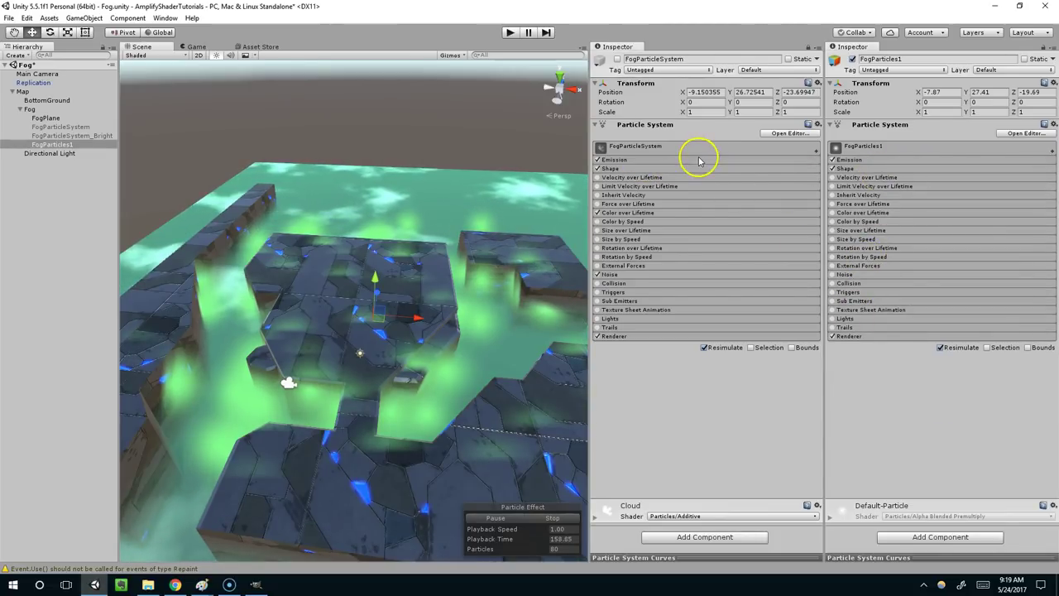
Step: Enable Color over Lifetime on FogParticles1, expand that module on both systems, and open FogParticles1's color gradient for editing beside the settings
click(864, 212)
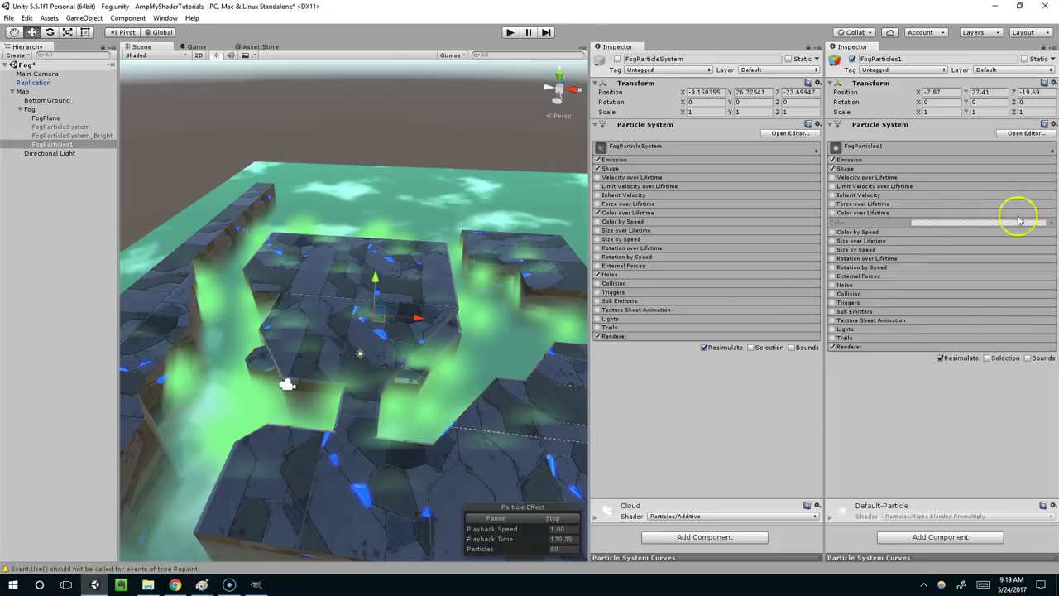
click(735, 212)
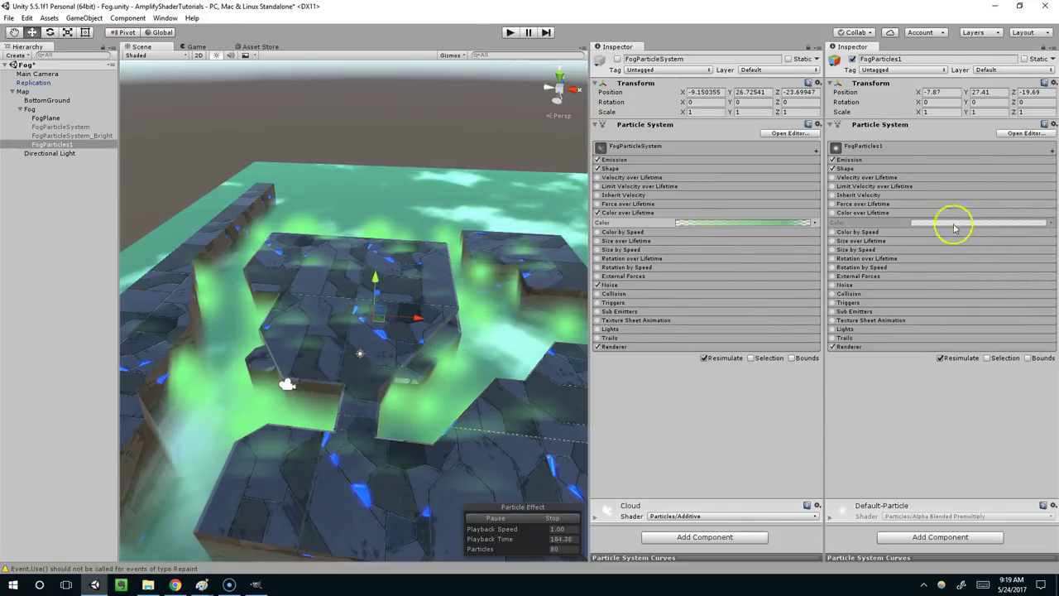
click(893, 231)
click(833, 213)
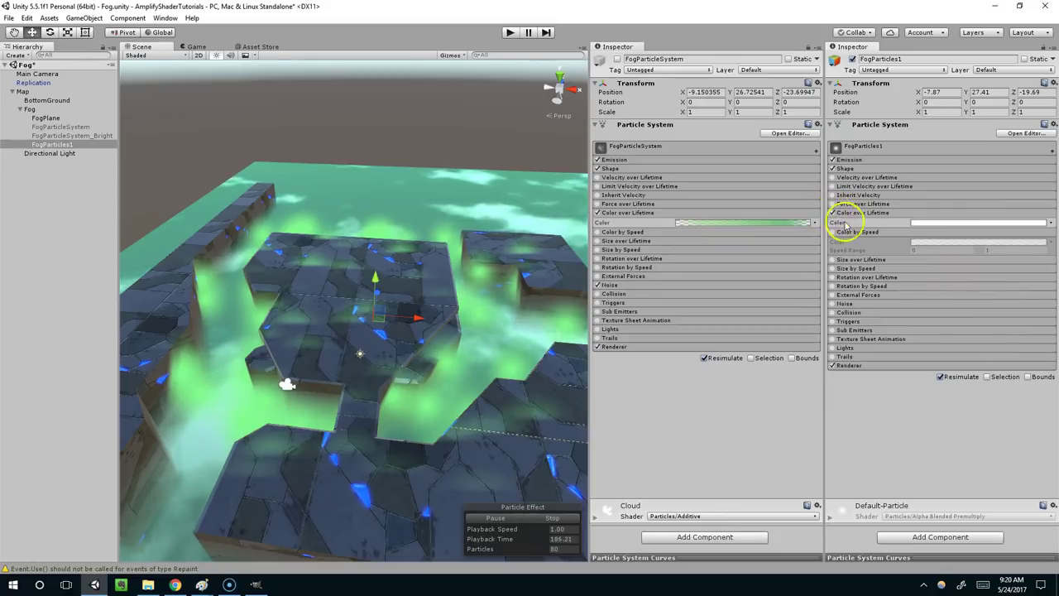
click(852, 233)
click(985, 223)
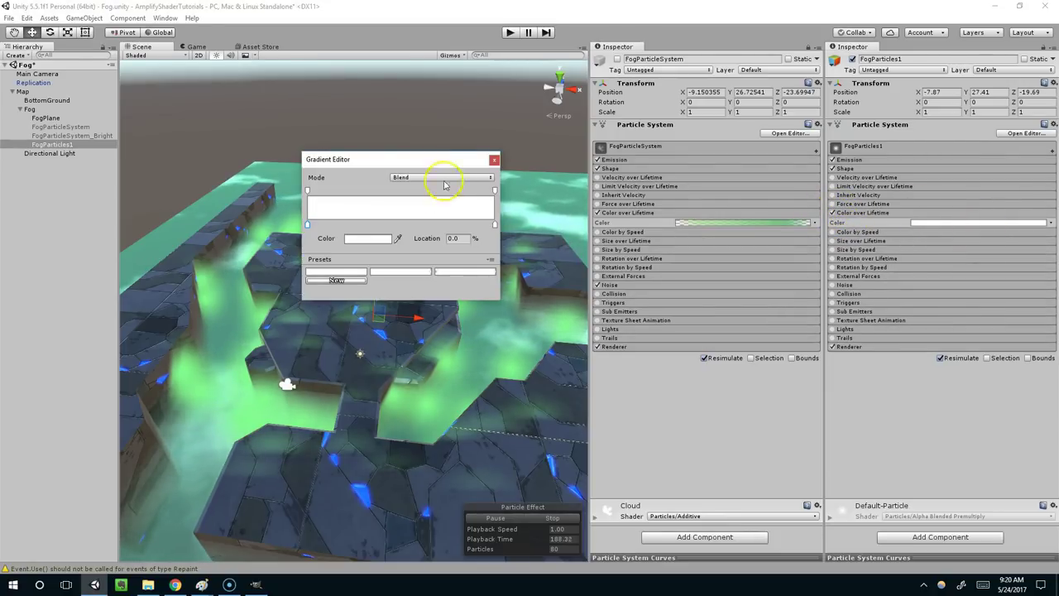
drag(451, 160, 862, 291)
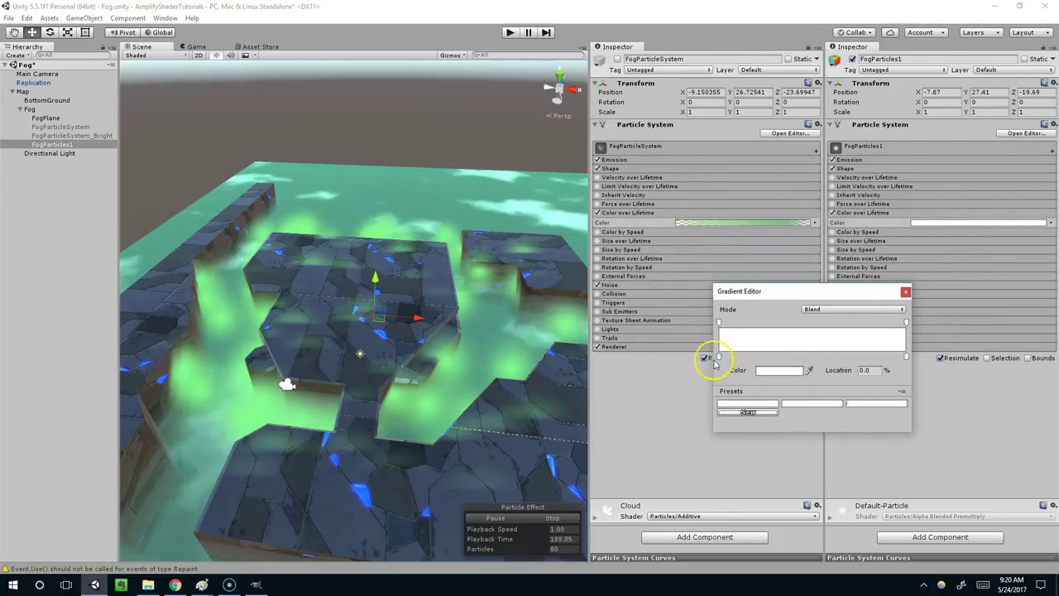
Step: Fade FogParticles1's gradient to alpha 0 at both ends, with alpha 255 keys shortly after the start and at 82.9%
click(719, 323)
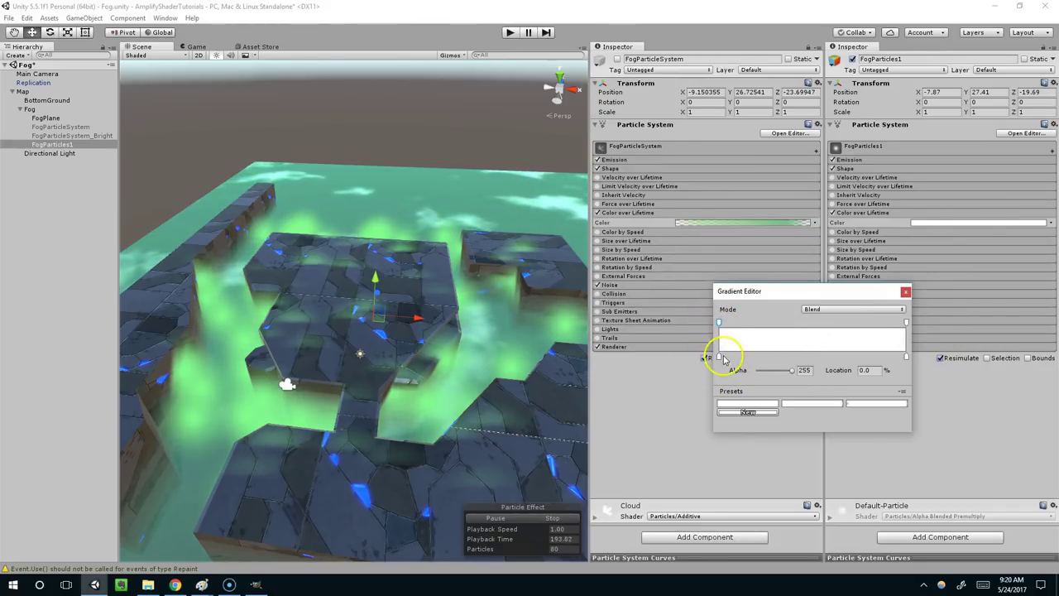
drag(720, 326, 730, 329)
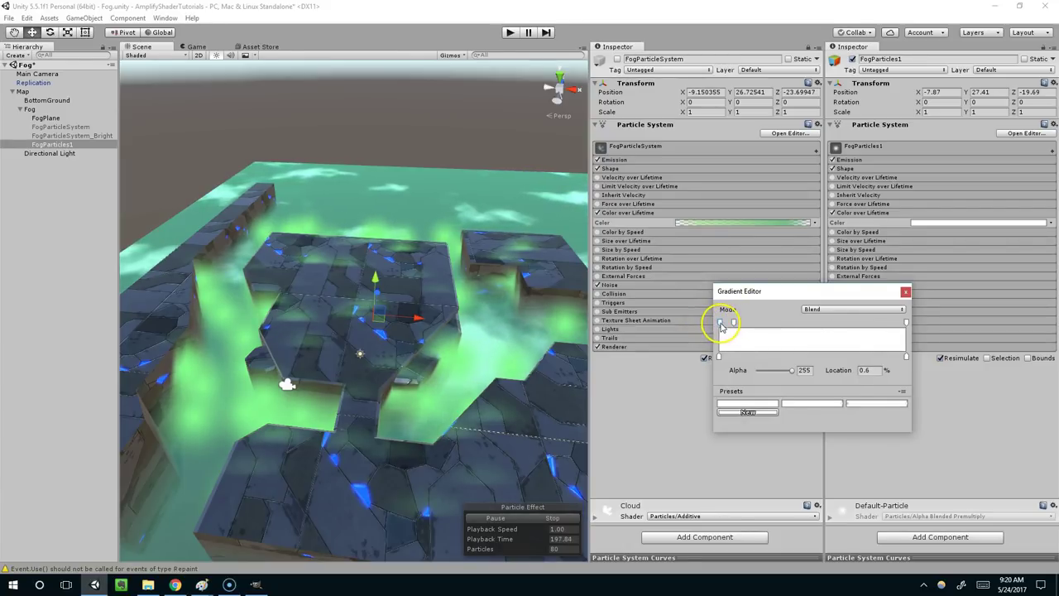
drag(722, 327, 721, 323)
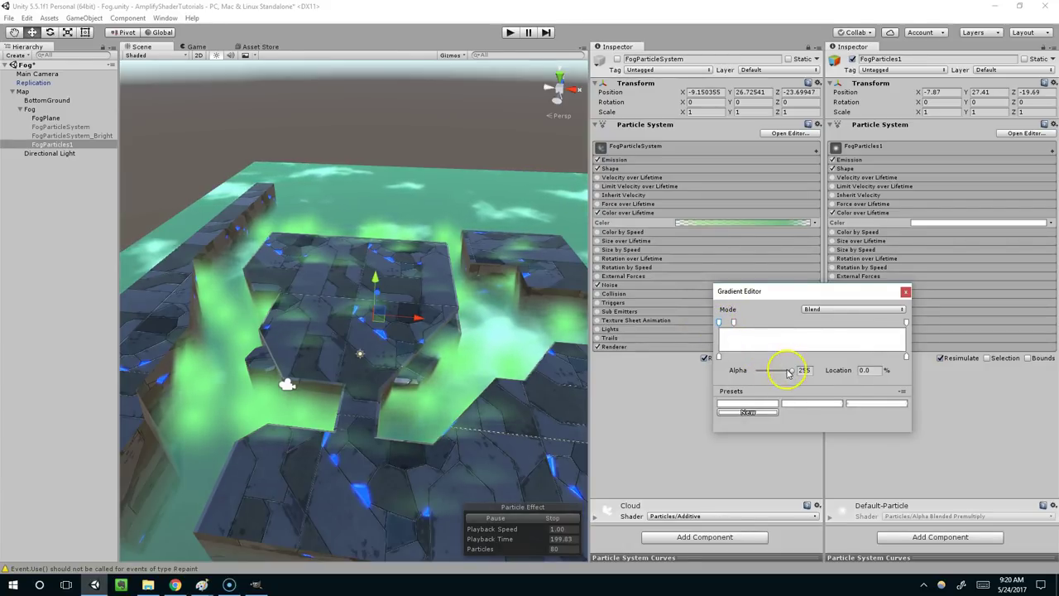
drag(789, 372, 721, 374)
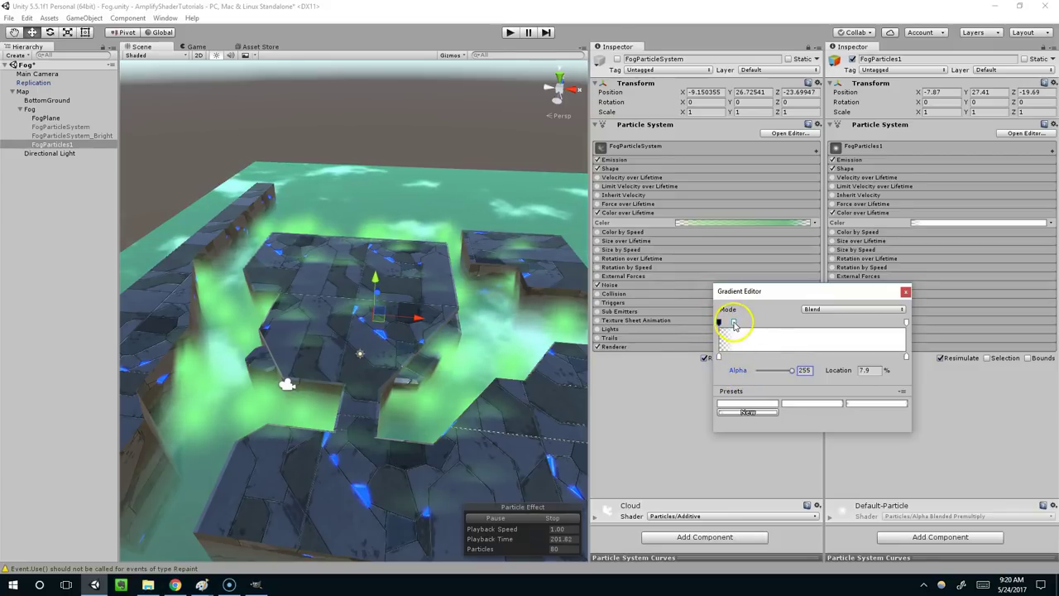
drag(735, 326, 743, 323)
click(804, 369)
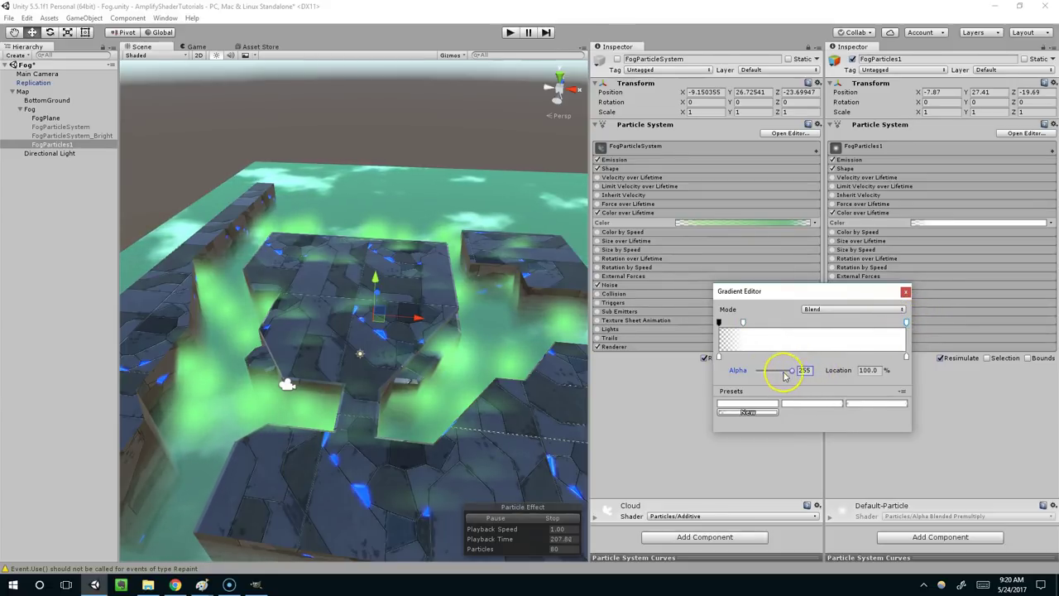
drag(765, 371, 817, 368)
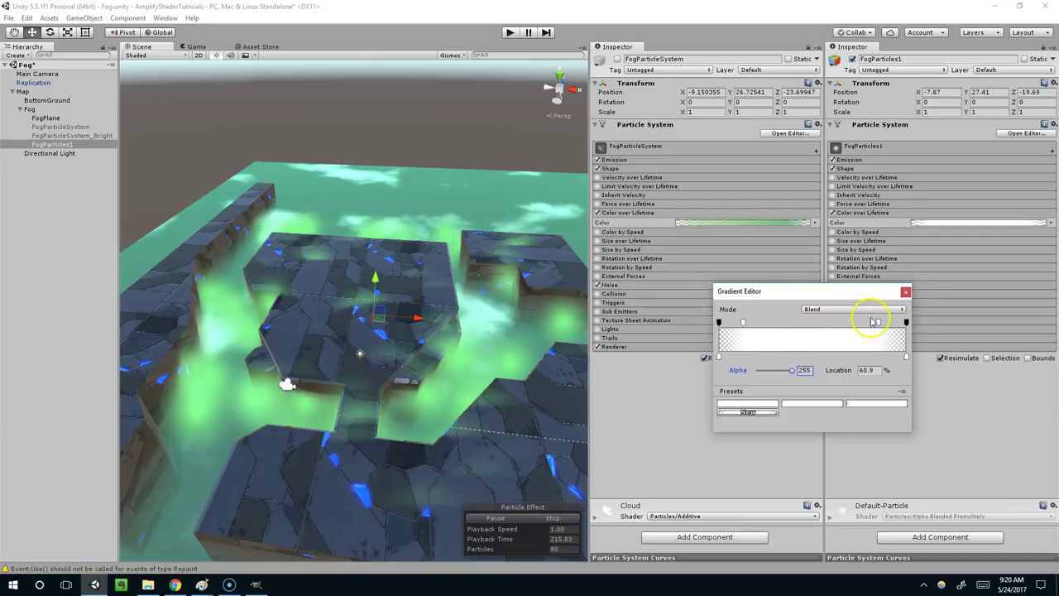
drag(881, 324, 877, 324)
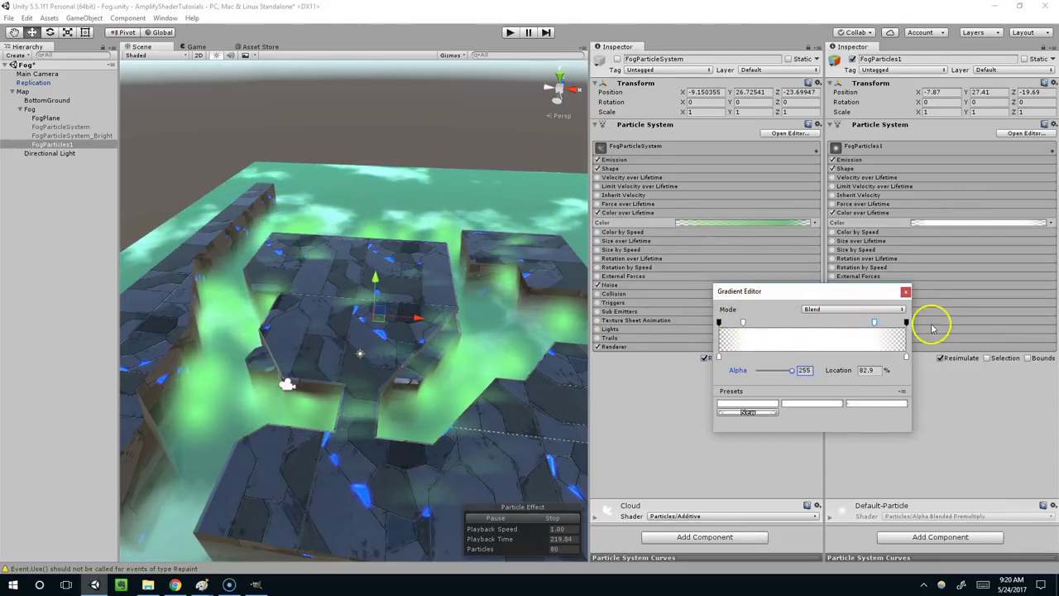
Step: Set the gradient's starting color key at 0% to light green 89FBB9
click(719, 356)
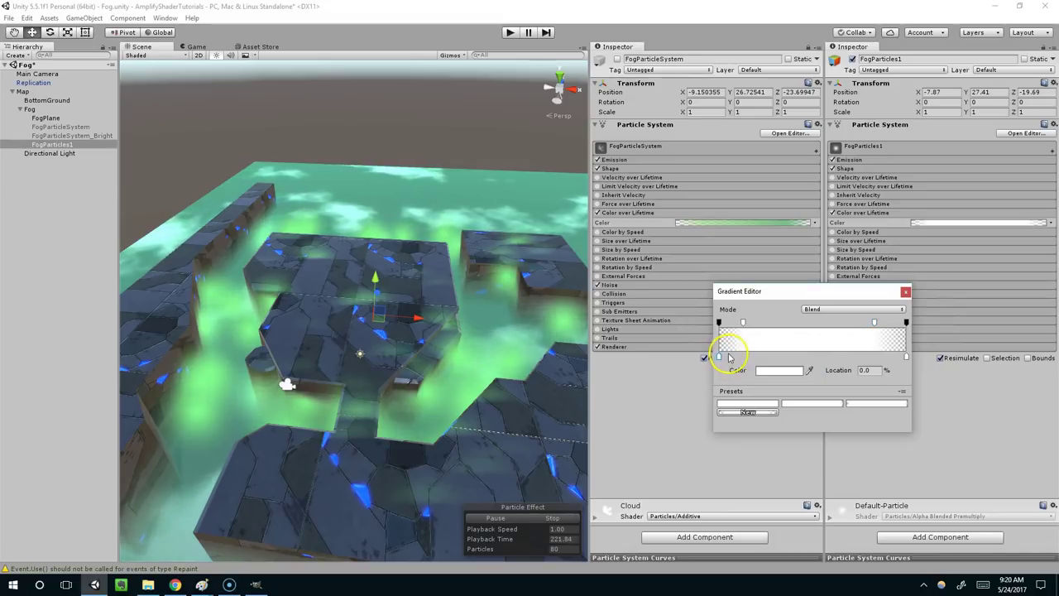
click(770, 370)
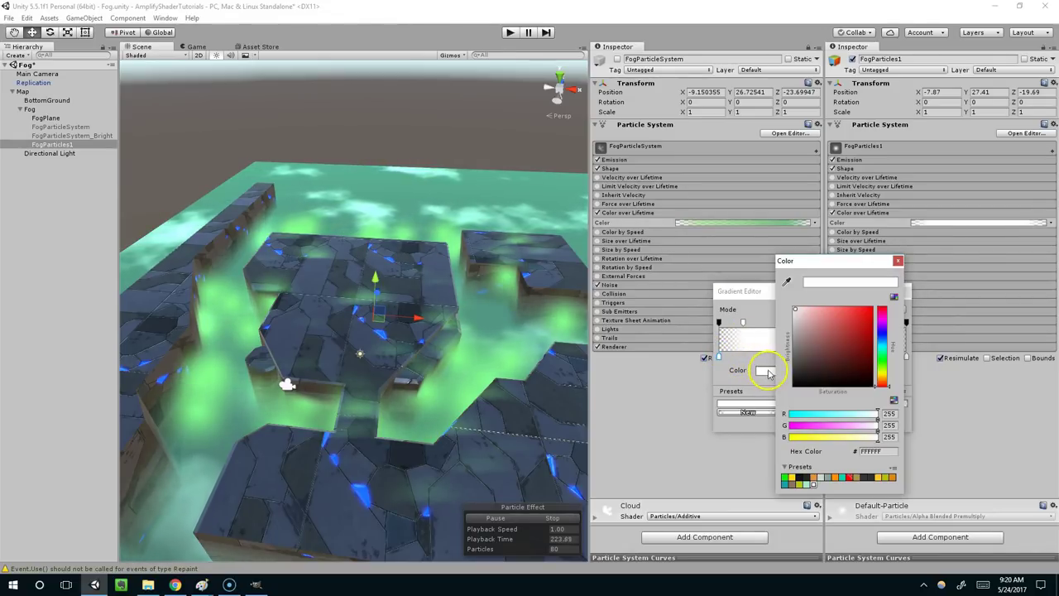
click(882, 360)
click(848, 308)
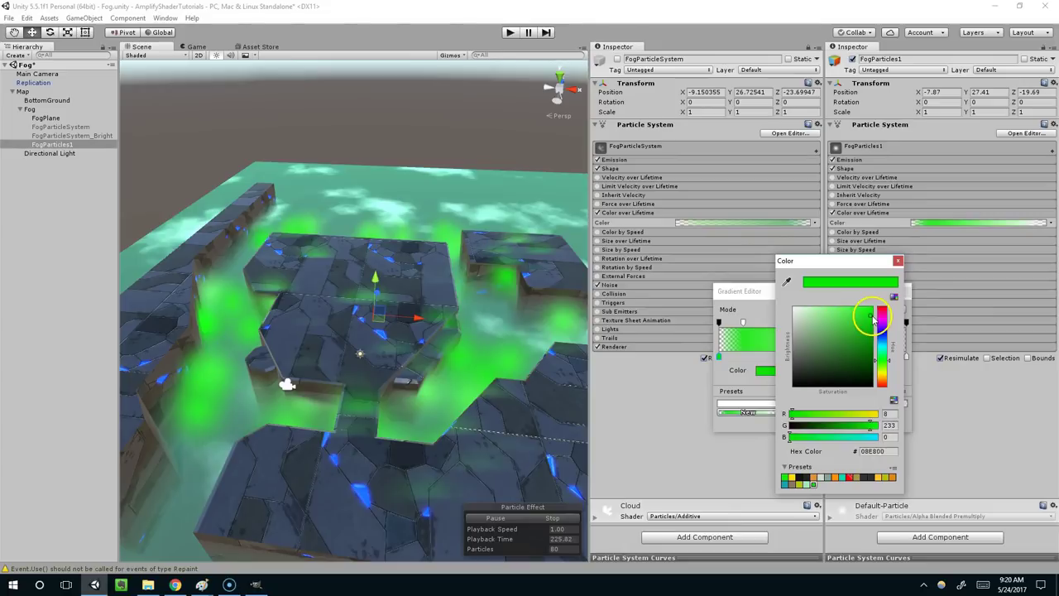
mouse_move(848, 308)
mouse_down()
mouse_move(831, 303)
mouse_move(821, 316)
mouse_up()
drag(876, 346, 882, 357)
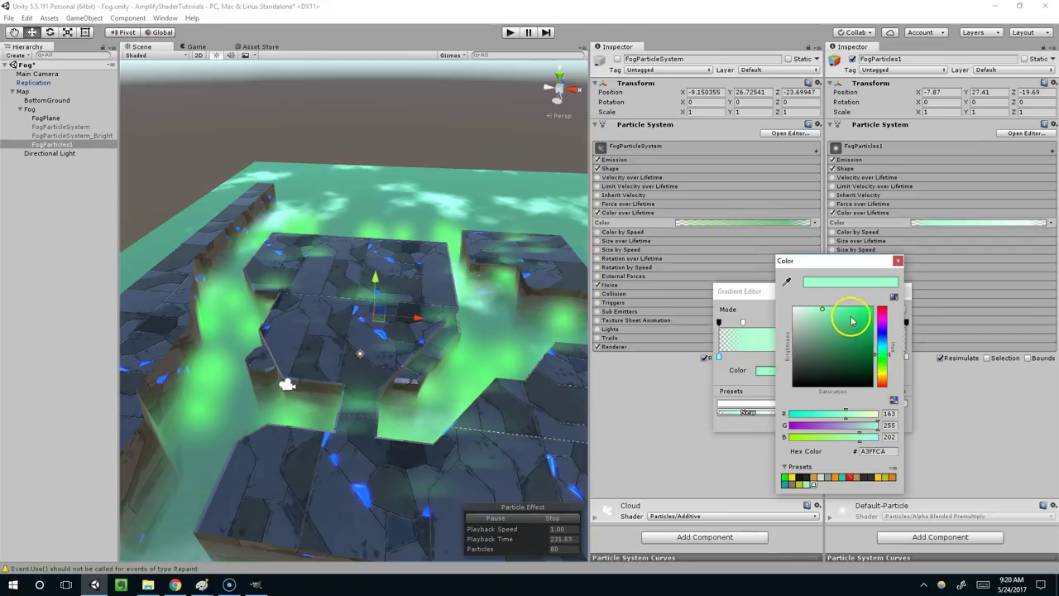
drag(851, 321, 831, 308)
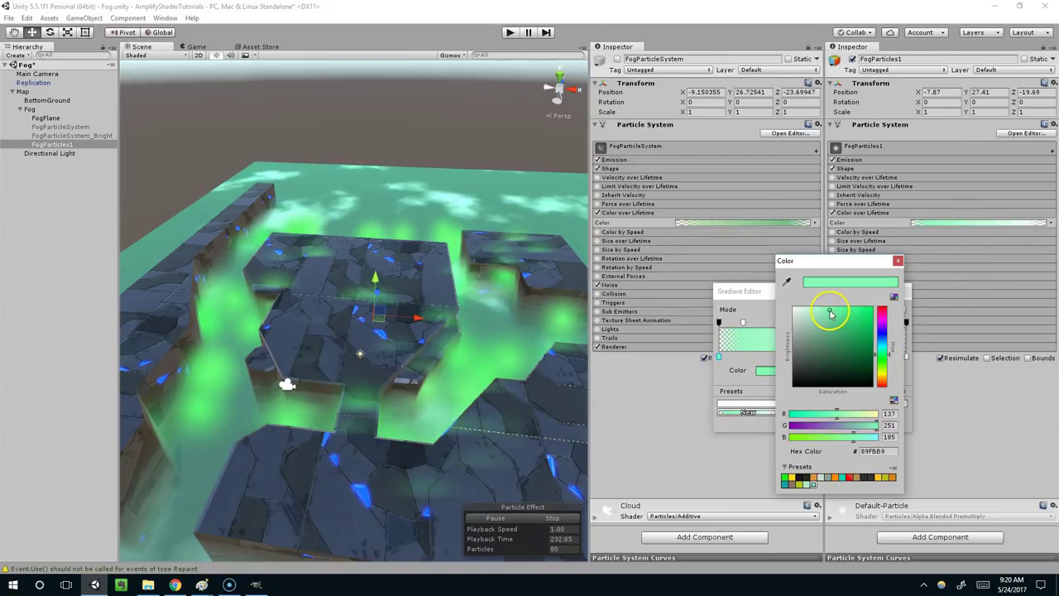
click(900, 260)
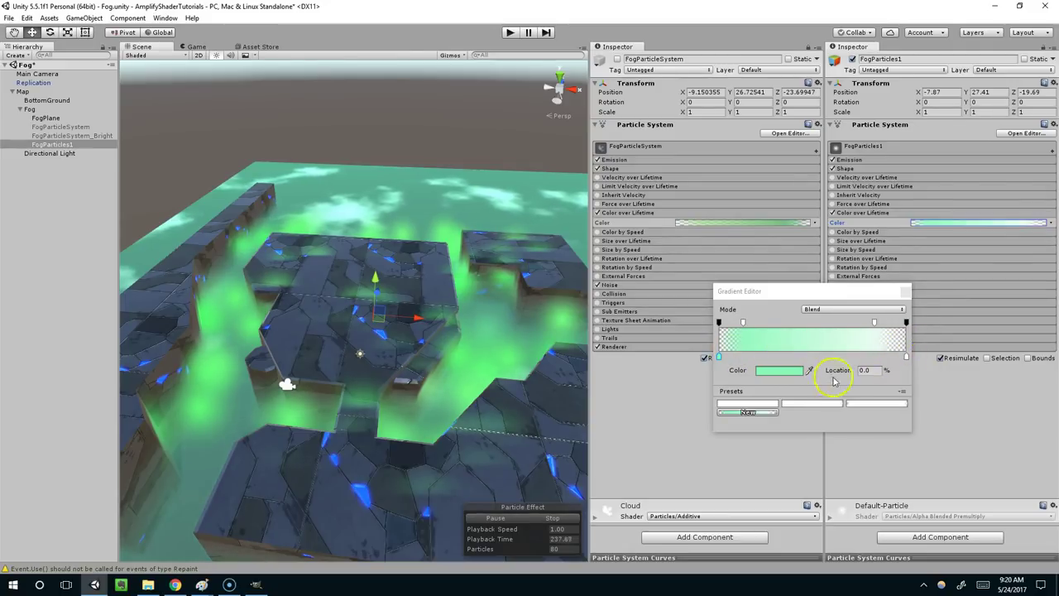
Step: Set the gradient's ending color key at 100% to cyan 53E6EC
click(906, 356)
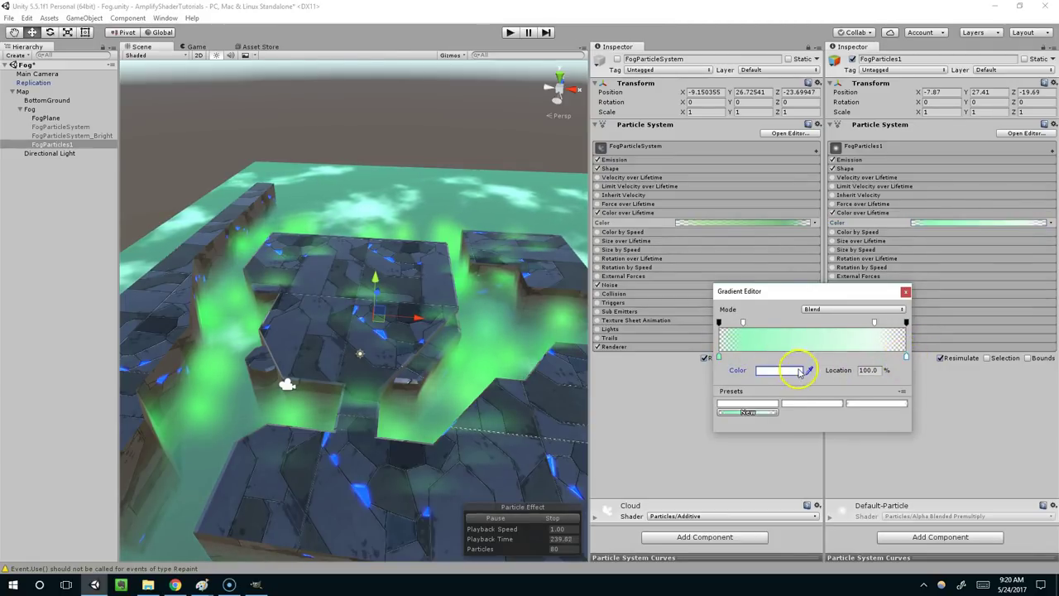
click(800, 372)
mouse_move(827, 337)
mouse_down()
mouse_move(879, 343)
mouse_move(822, 324)
mouse_up()
click(885, 356)
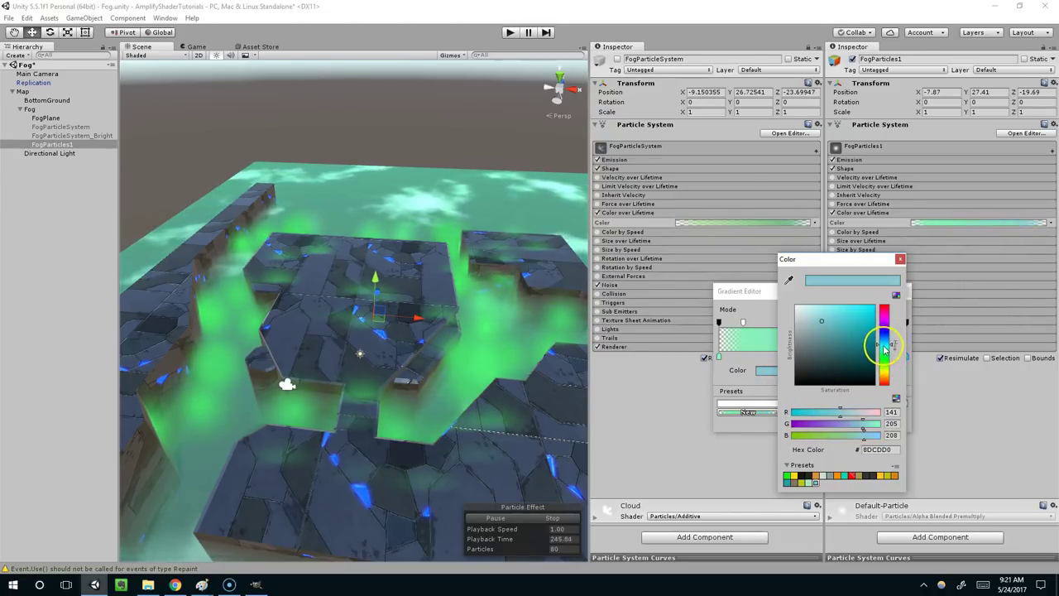
click(848, 314)
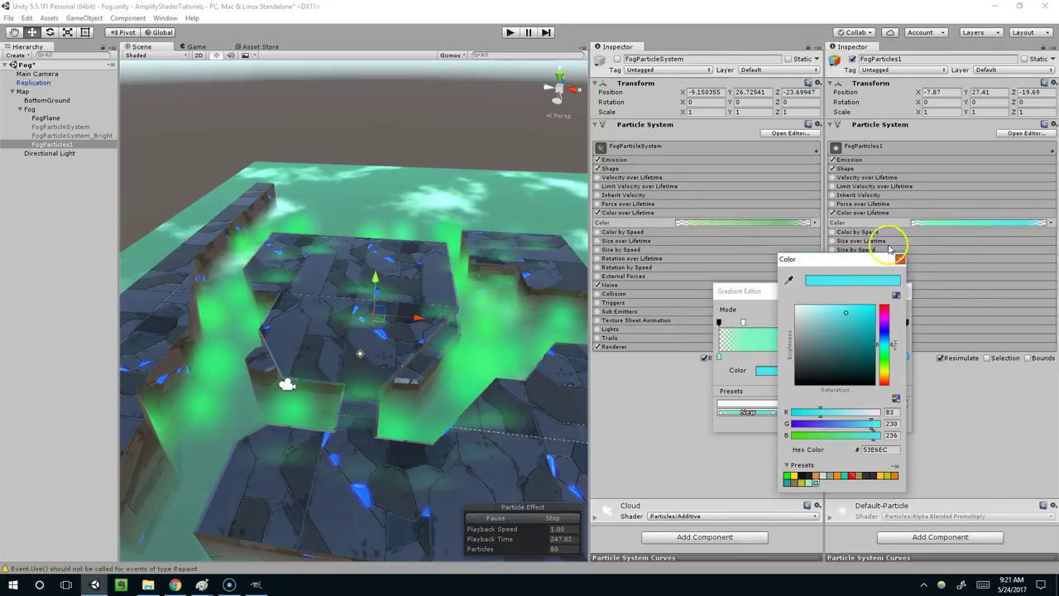
click(900, 260)
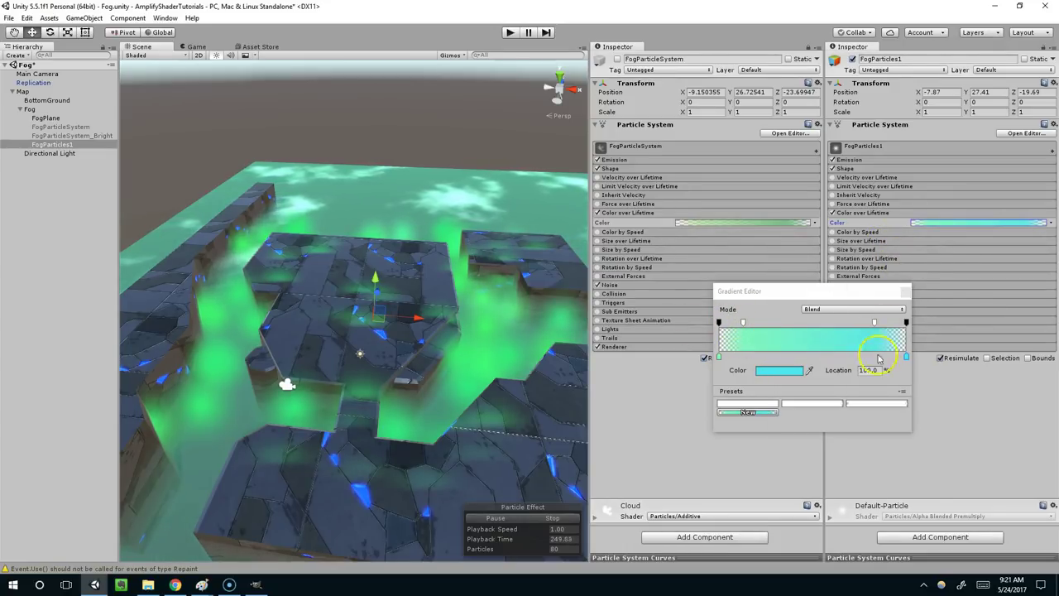
Step: Save the current gradient as a new preset and close the gradient editor
click(748, 412)
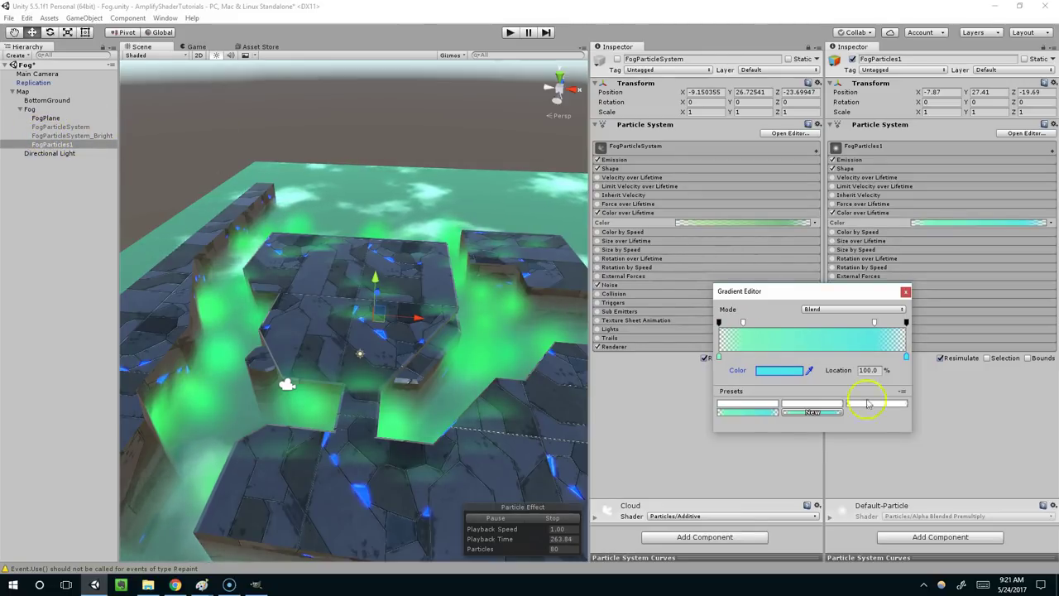
click(905, 292)
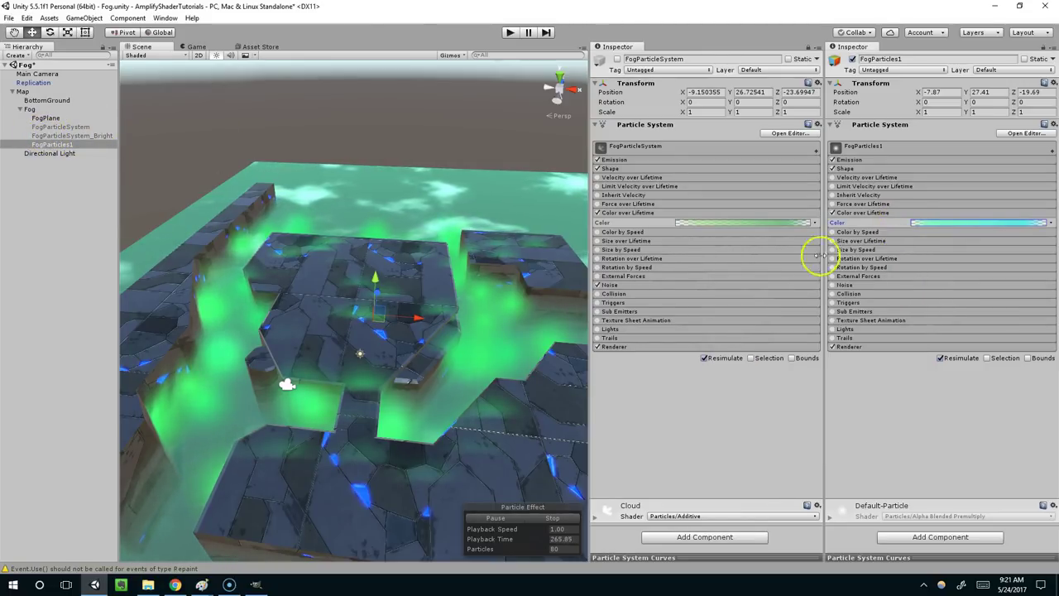
Step: Expand the Noise module on both FogParticles1 and FogParticleSystem to compare their settings
click(845, 284)
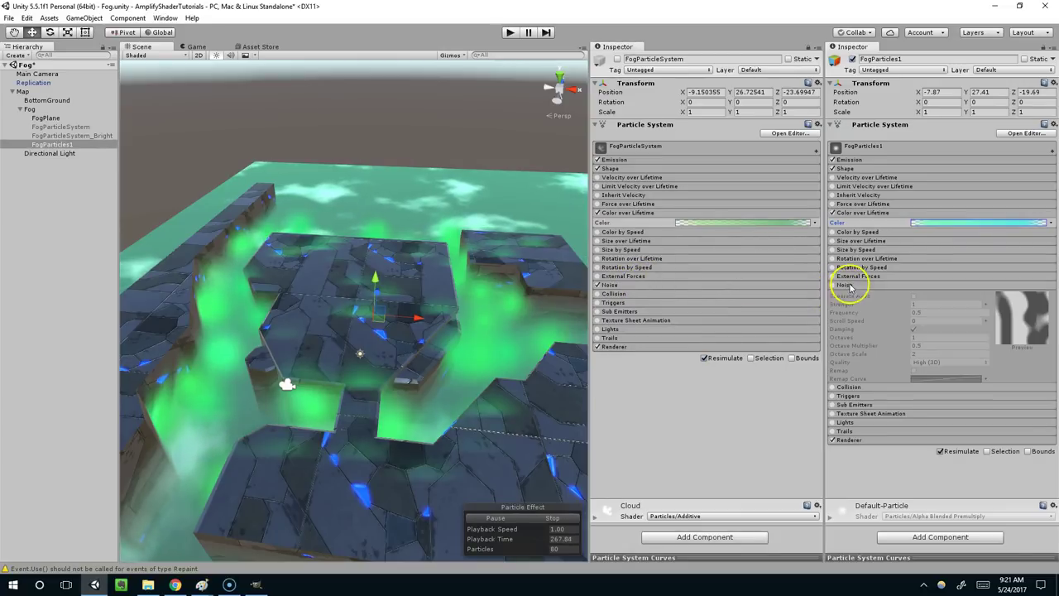
scroll(423, 283, up, 2)
scroll(420, 283, down, 1)
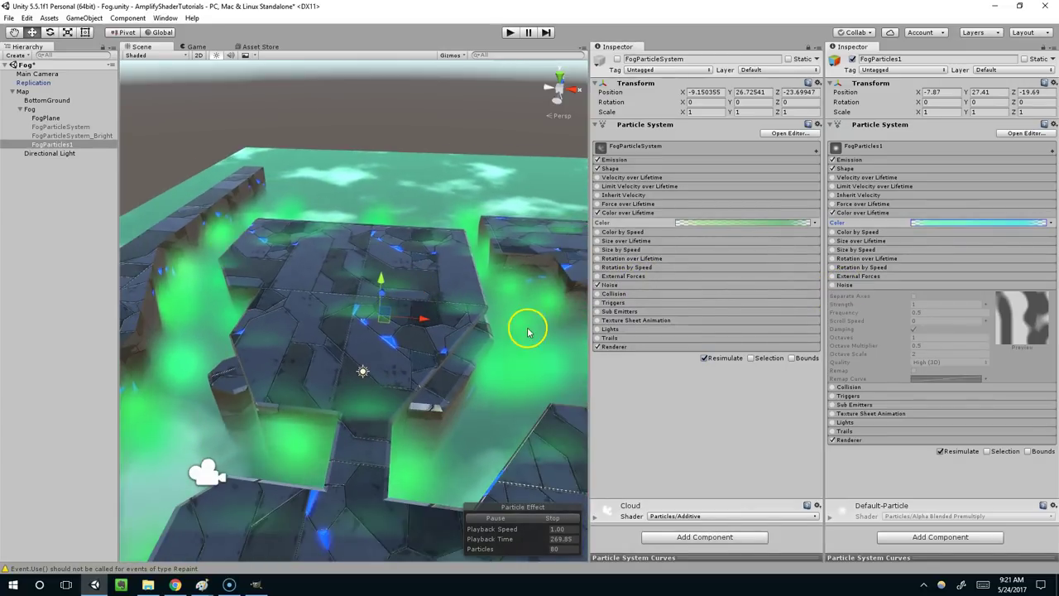
middle_drag(536, 385, 493, 342)
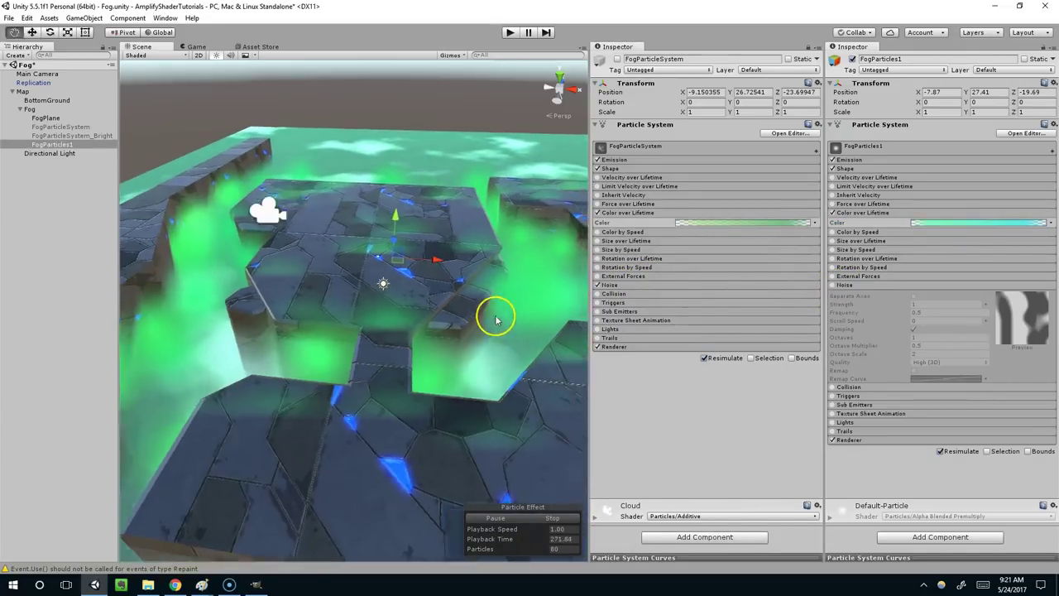
middle_drag(491, 318, 405, 342)
scroll(487, 322, up, 4)
scroll(470, 322, up, 4)
scroll(427, 331, down, 10)
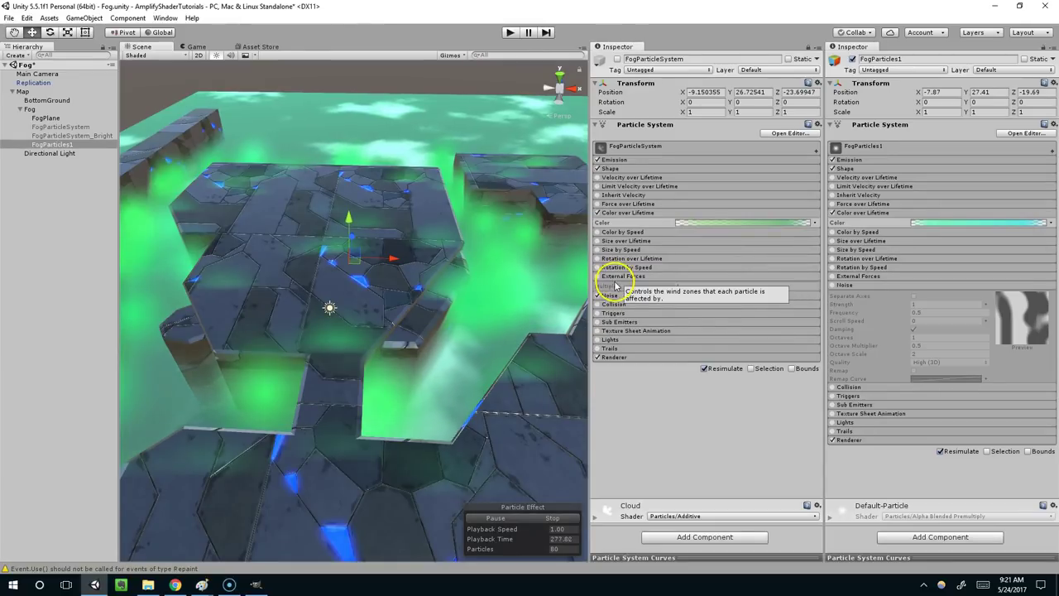
click(619, 285)
alt+drag(426, 263, 418, 252)
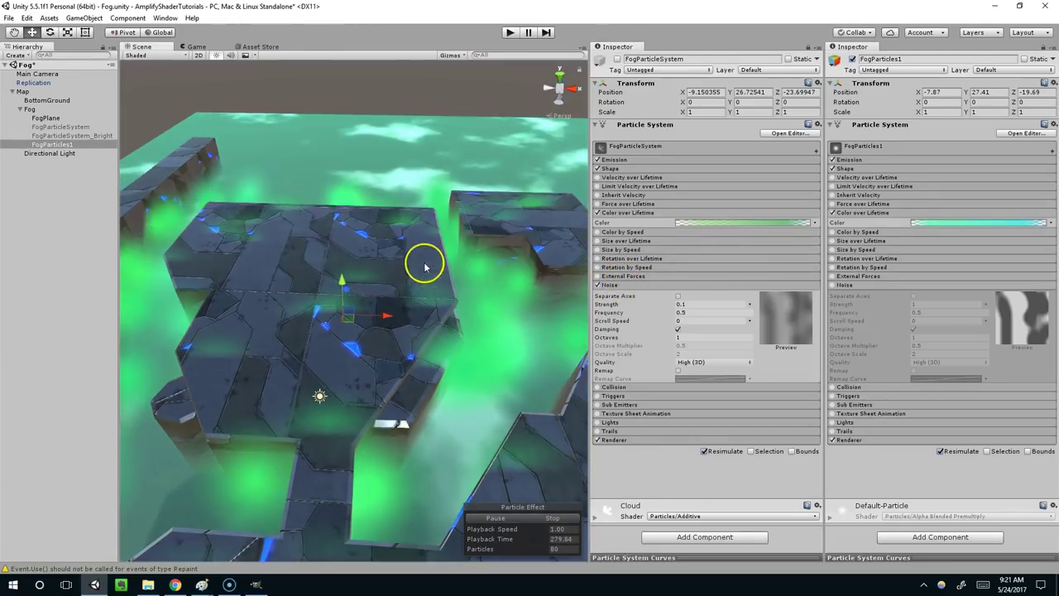
middle_drag(473, 331, 507, 326)
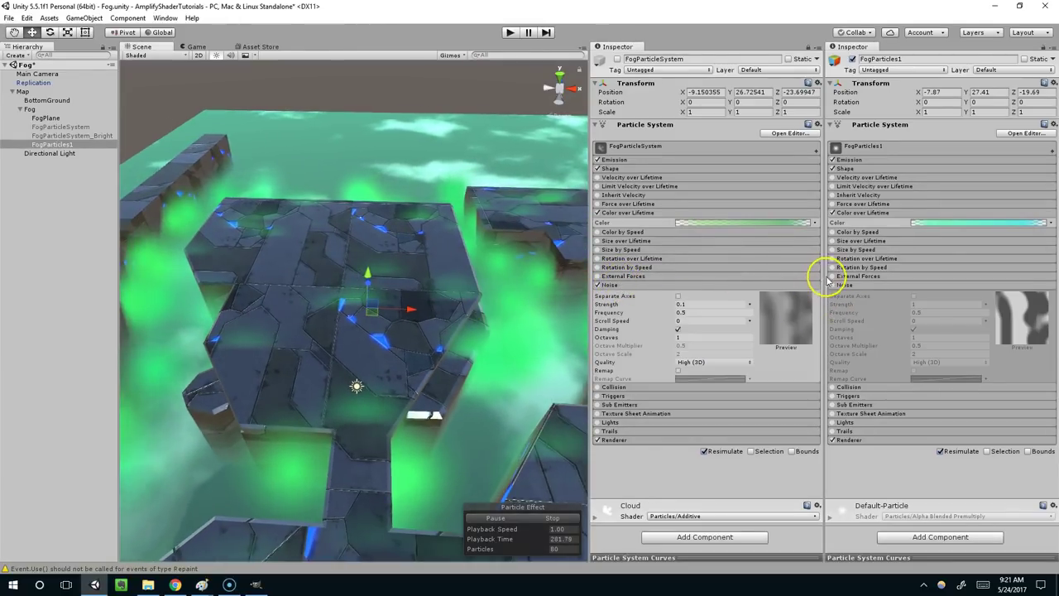
Step: Enable Noise on FogParticles1 and set its noise strength to 0.1
click(833, 285)
alt+drag(497, 291, 225, 116)
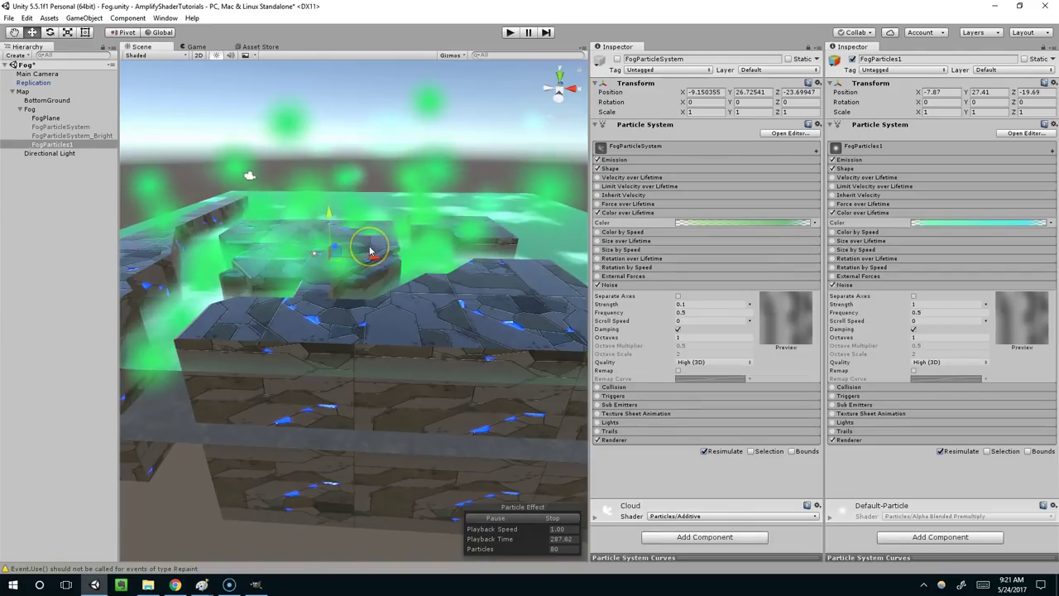
alt+drag(371, 251, 388, 312)
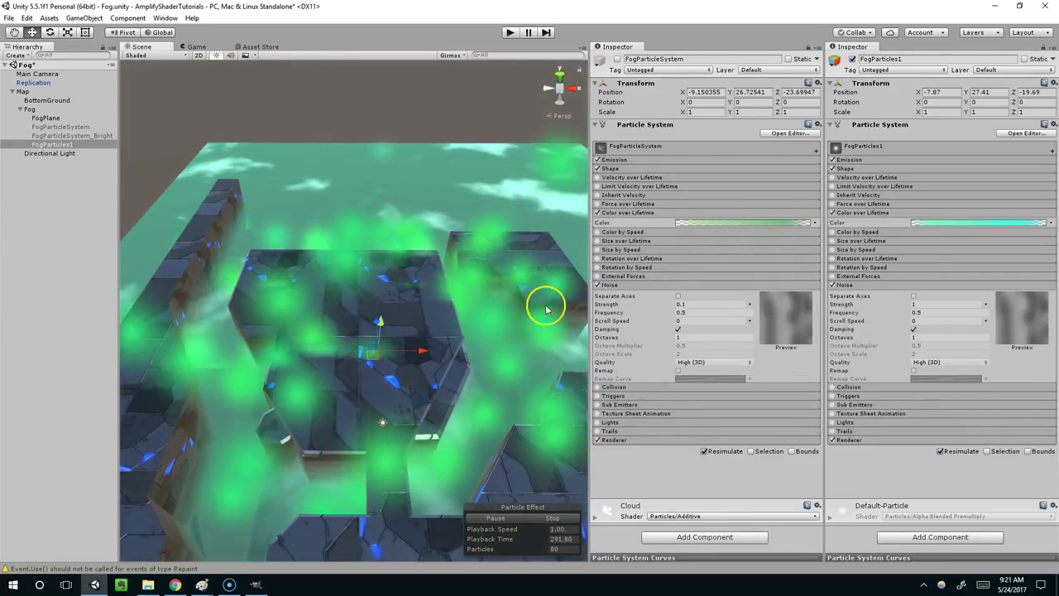
click(920, 304)
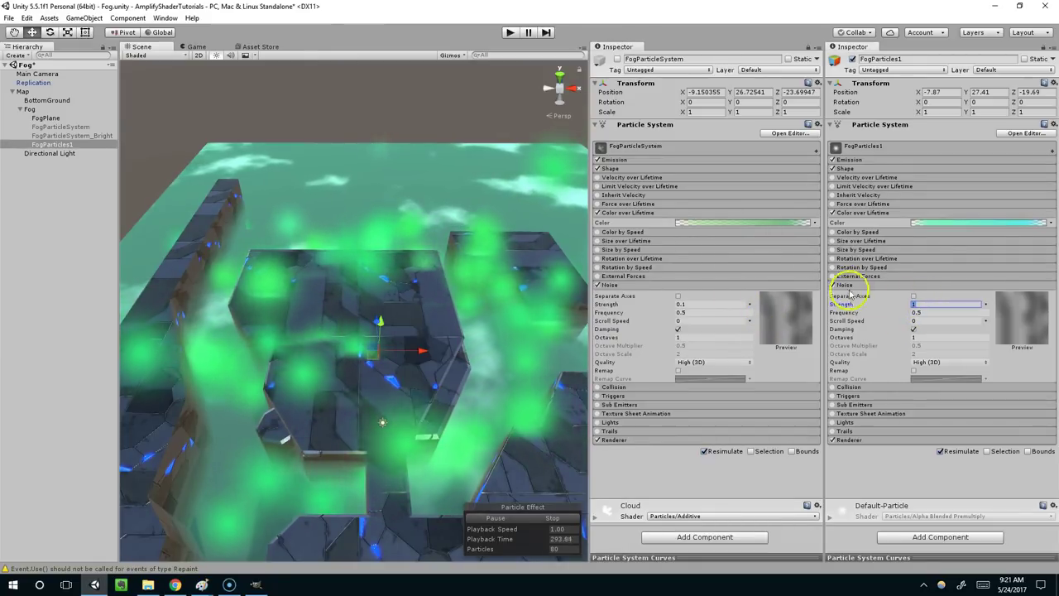
text(0.1)
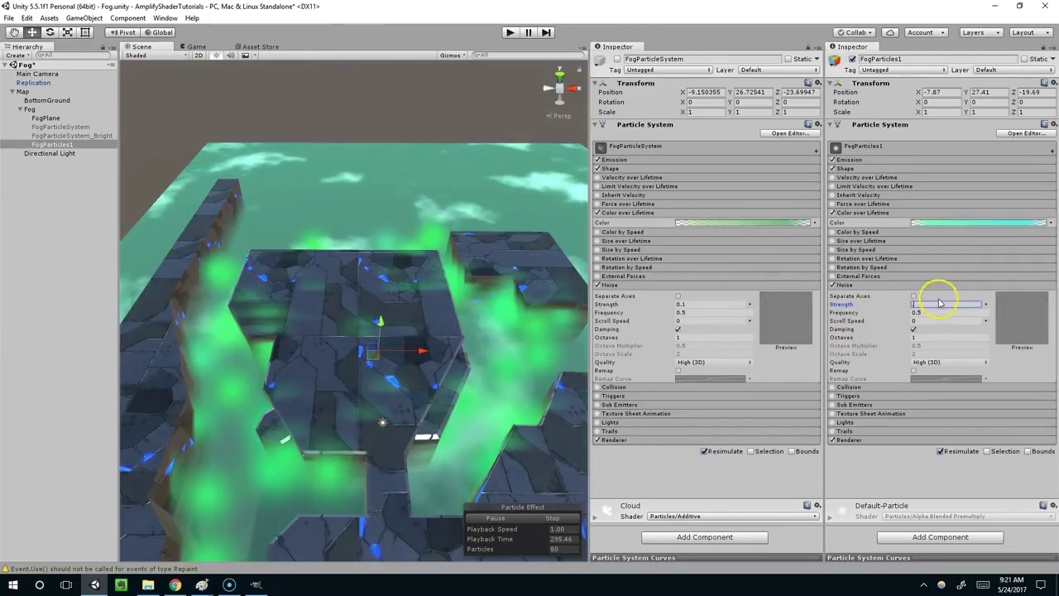
key(Tab)
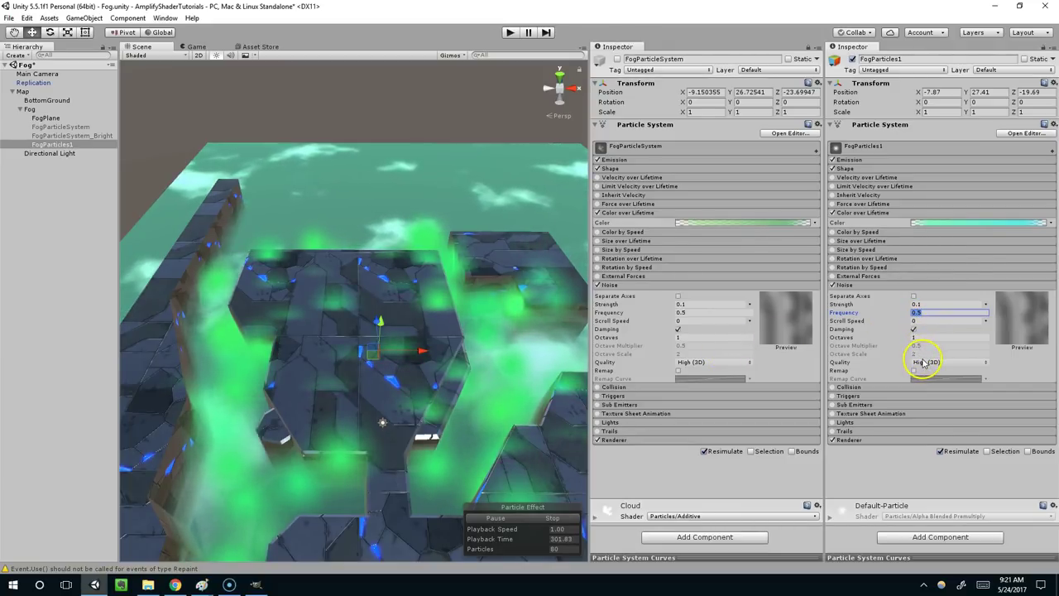
Step: Collapse the Noise module and expand the Renderer module on both FogParticles1 and FogParticleSystem
scroll(388, 274, up, 3)
middle_drag(388, 273, 380, 253)
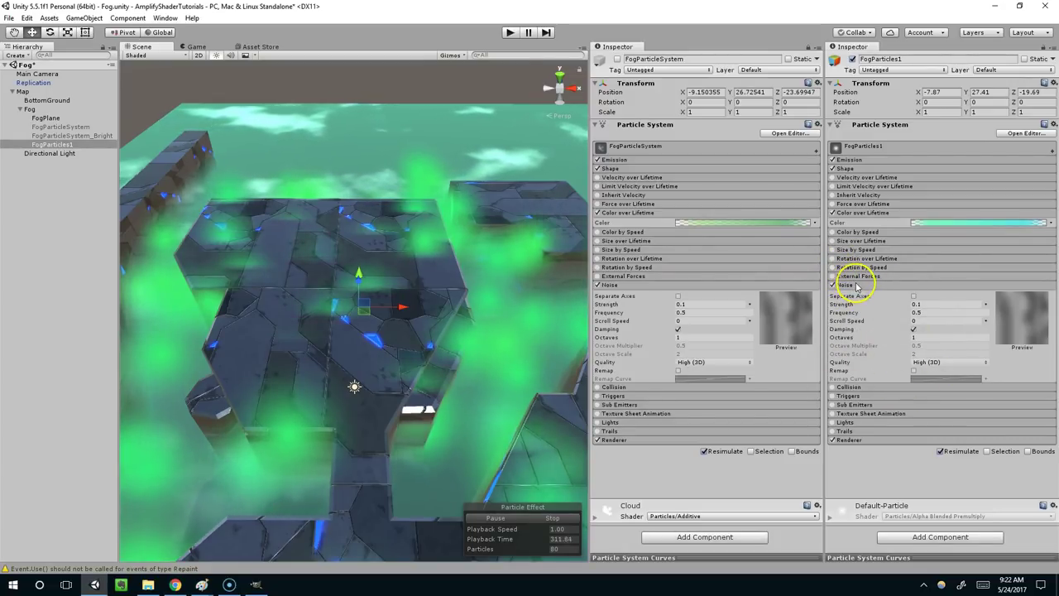
middle_drag(389, 260, 434, 246)
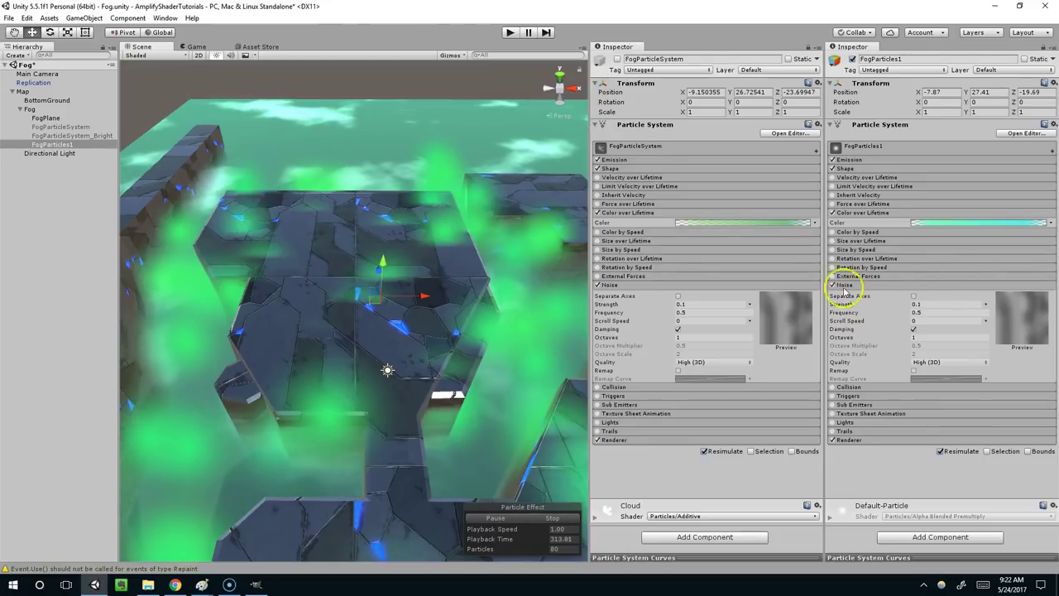
middle_drag(447, 282, 452, 265)
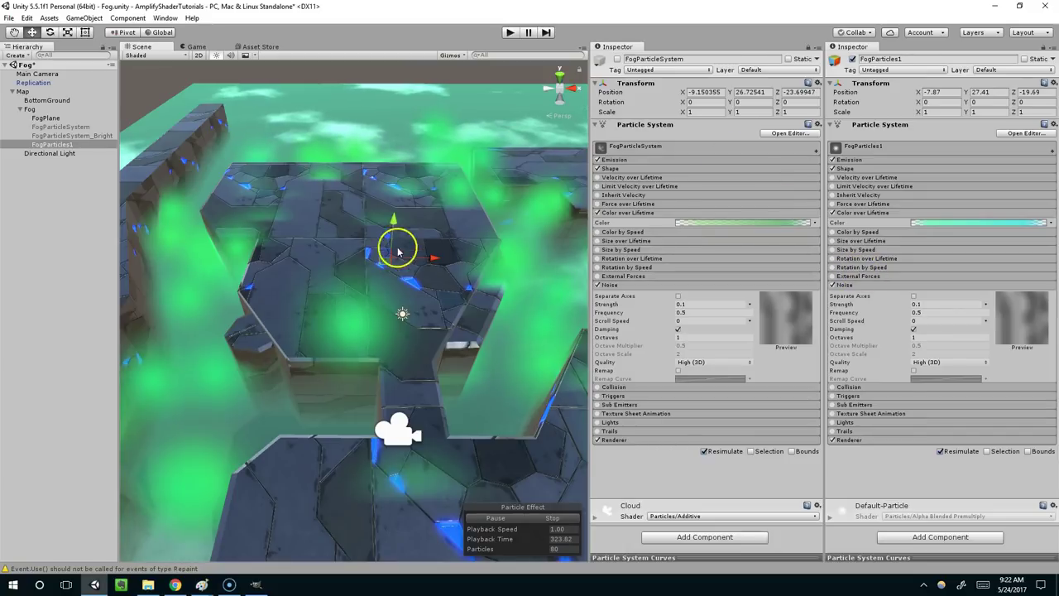
scroll(397, 248, down, 3)
middle_drag(397, 249, 483, 223)
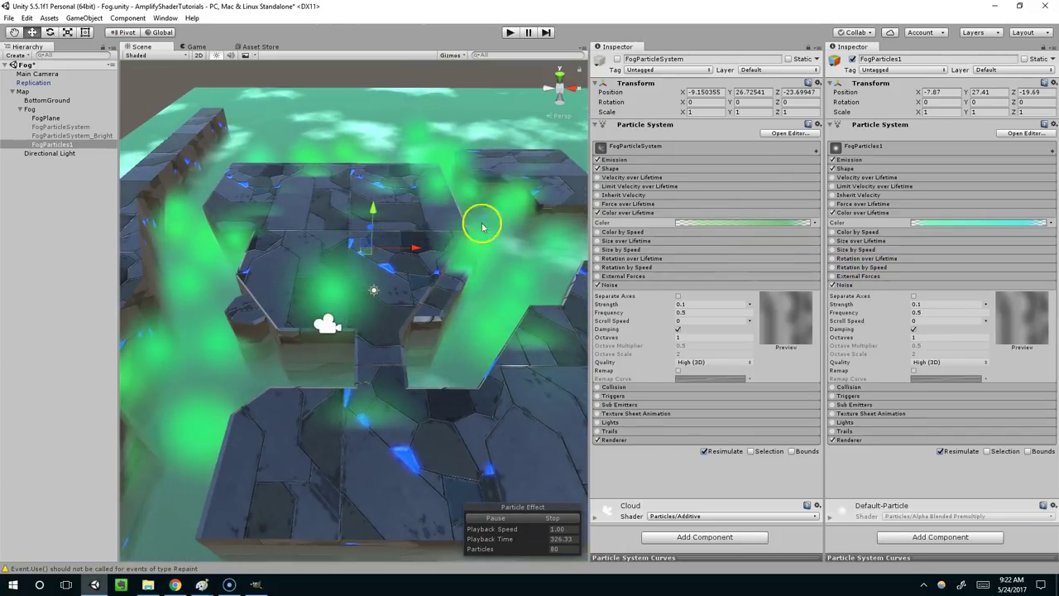
click(880, 279)
click(879, 277)
click(877, 285)
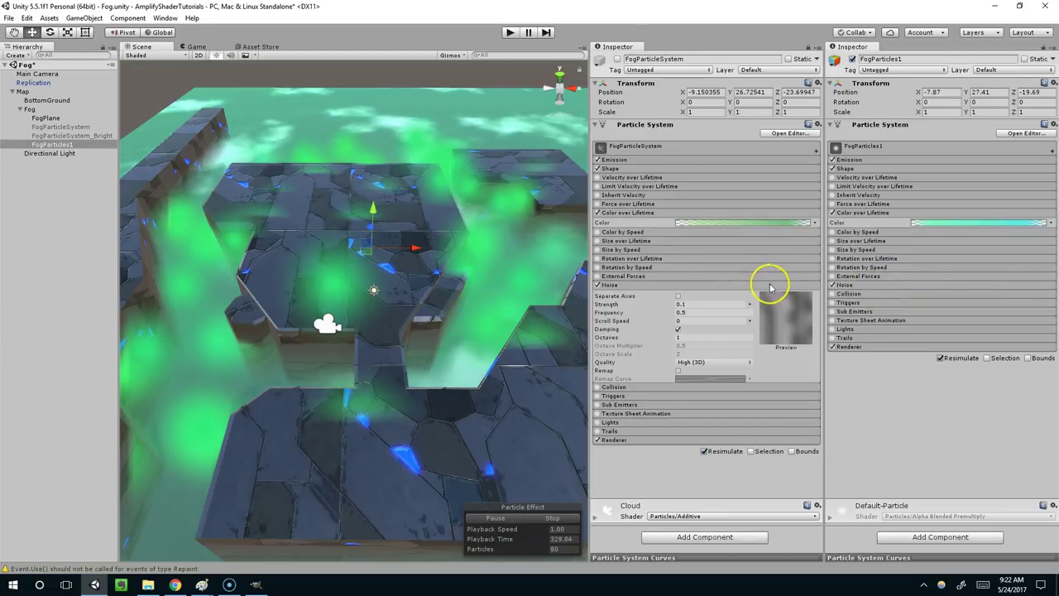
click(740, 285)
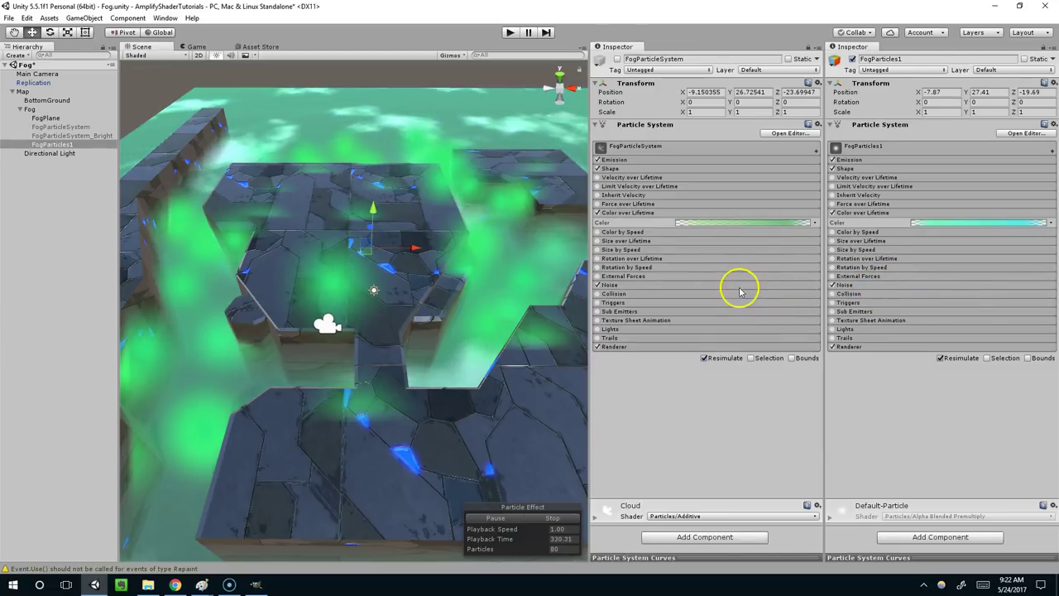
click(847, 346)
click(736, 347)
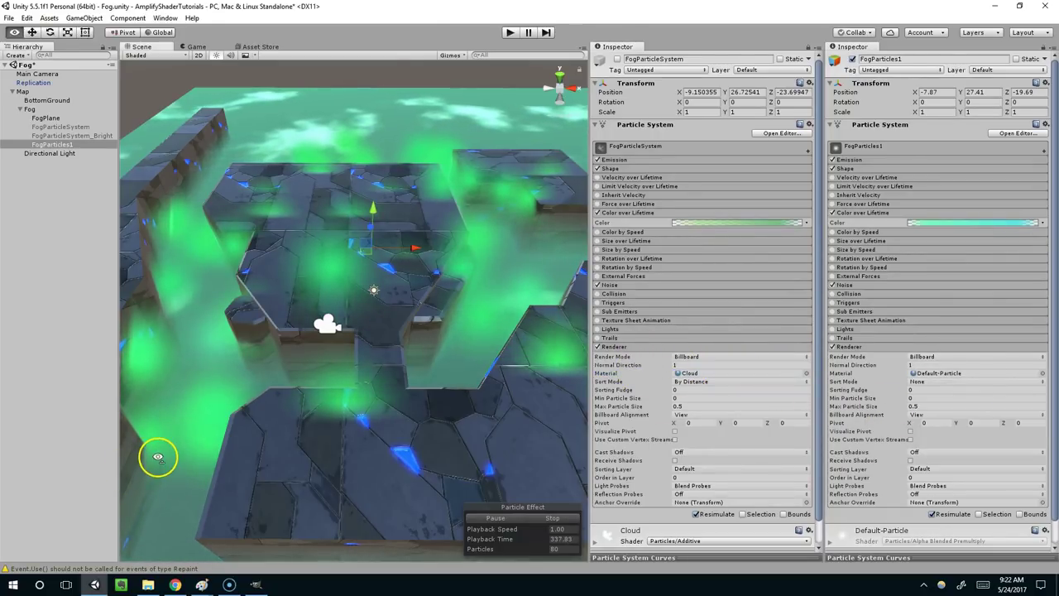
Step: Open the Project window, dock it below the Scene view, and locate FogParticleSystem's Cloud material in it
click(163, 19)
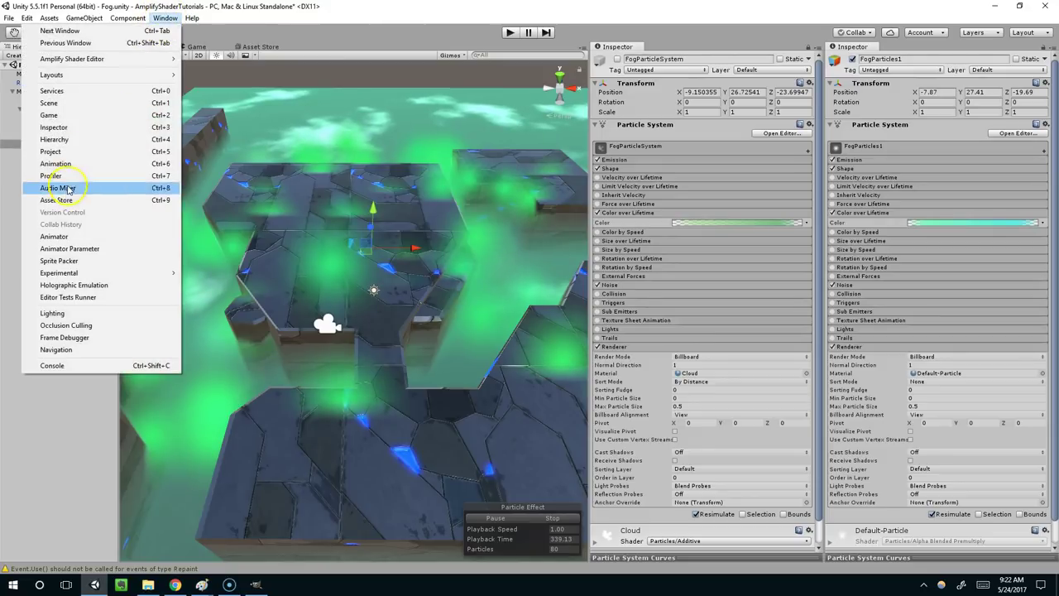
click(69, 156)
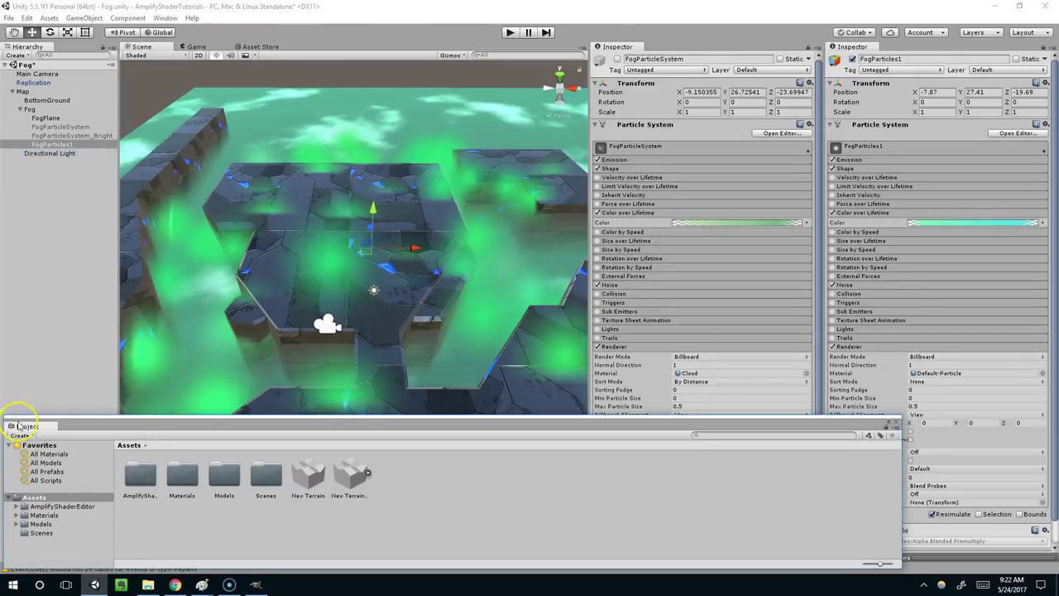
drag(26, 423, 269, 472)
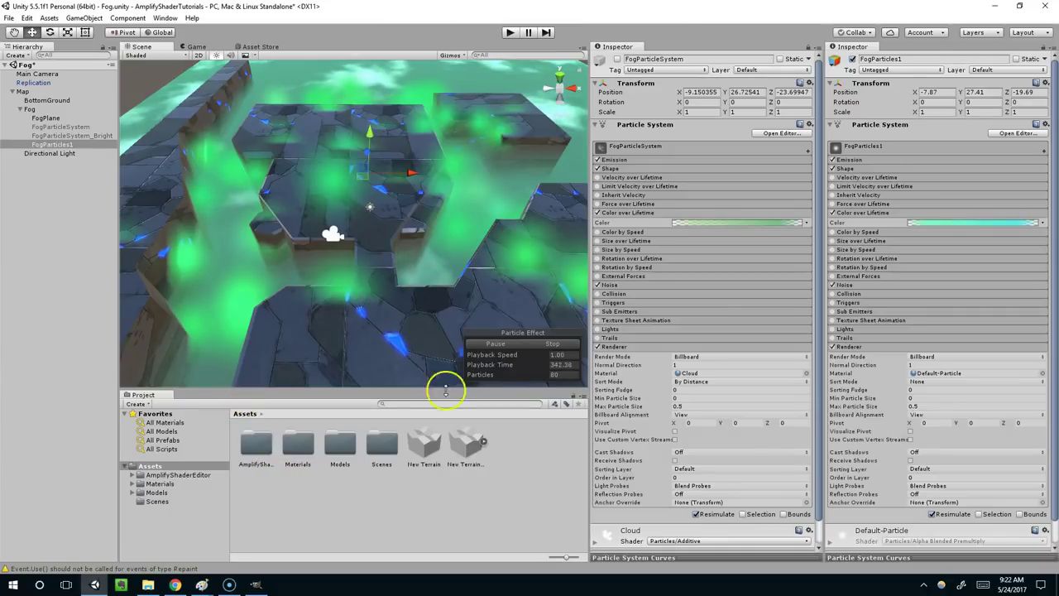
click(695, 373)
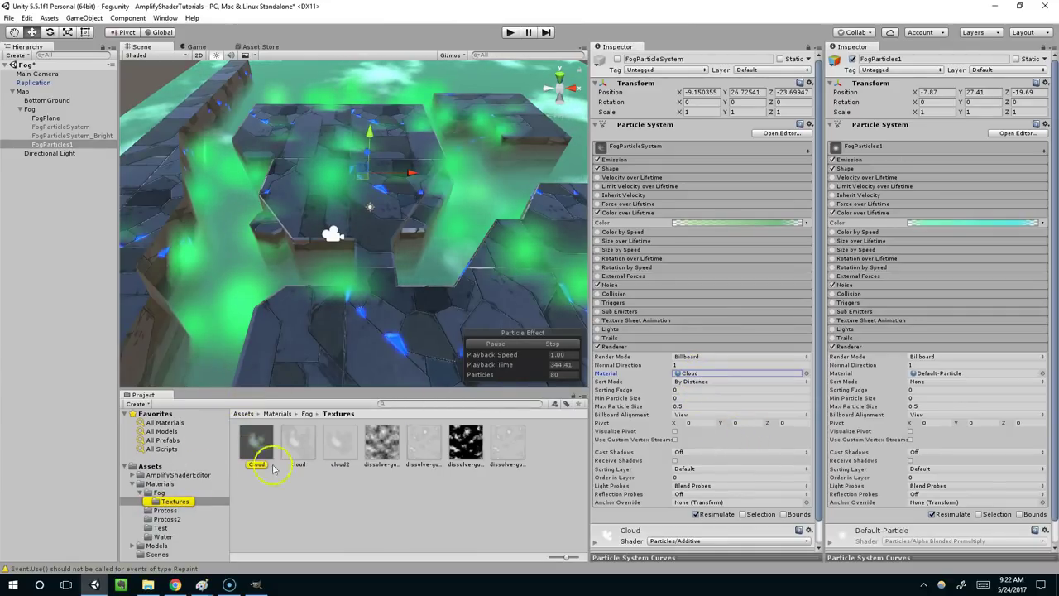
Step: Select the dissolve-guide5 texture in the Fog Textures folder
click(294, 494)
right_click(294, 491)
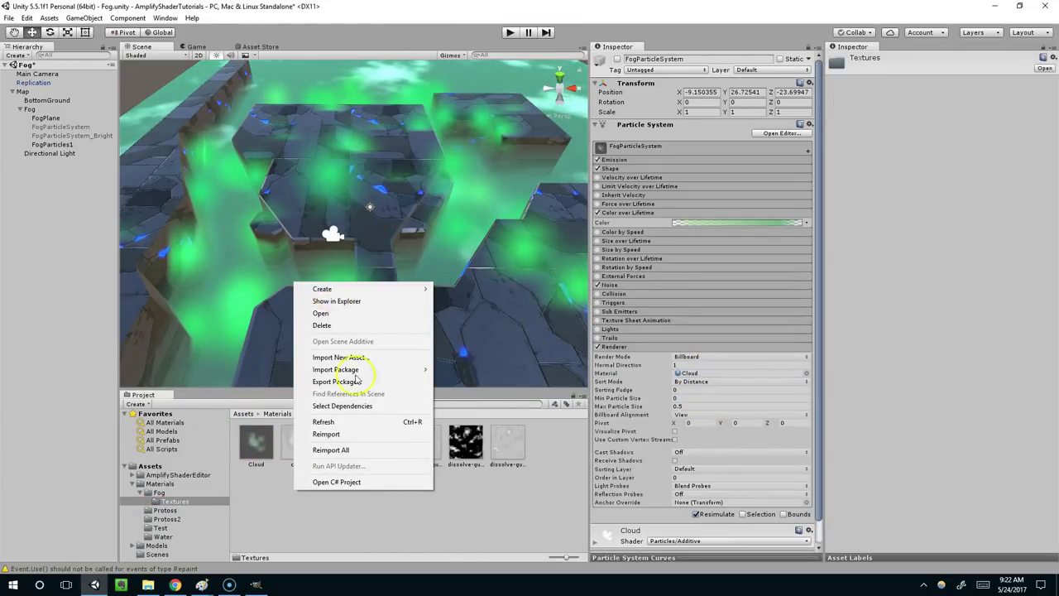
click(466, 562)
click(466, 442)
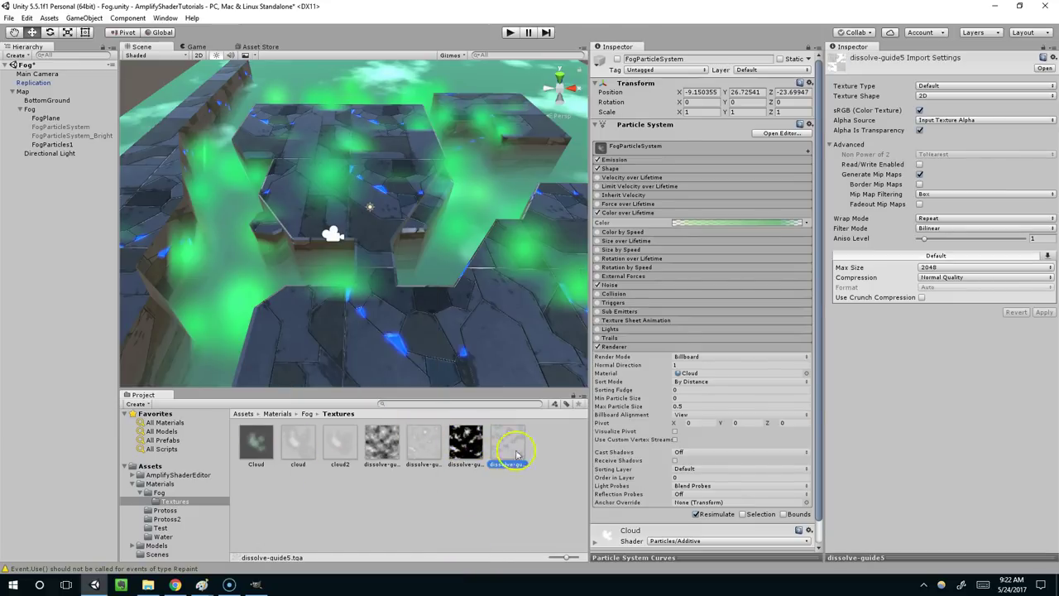
Step: Switch to GIMP and outline the upper-middle cloud in the dissolve-guide5 image with a Free Select selection
click(254, 585)
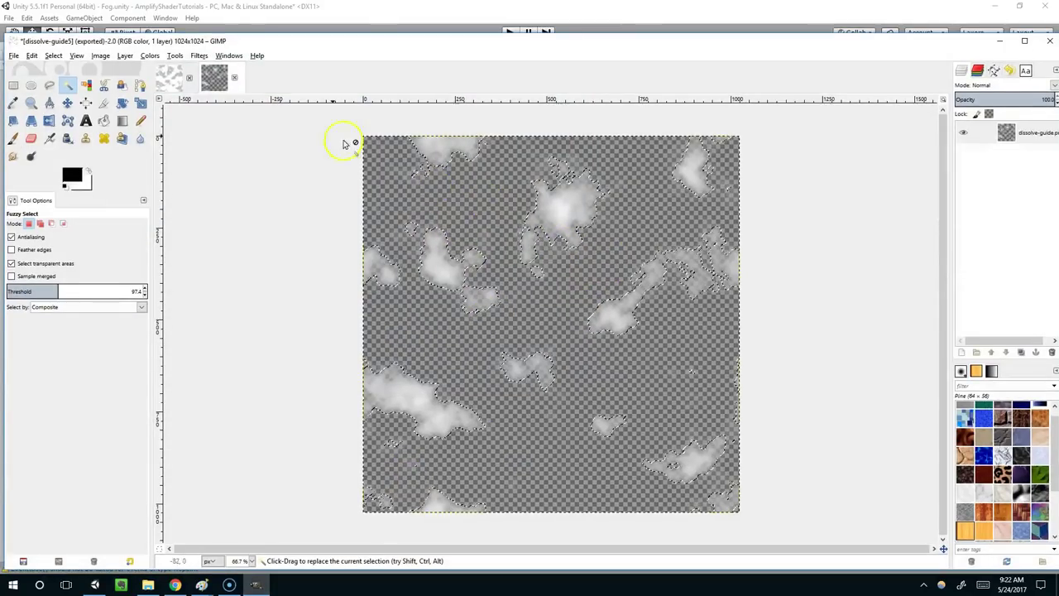
click(13, 84)
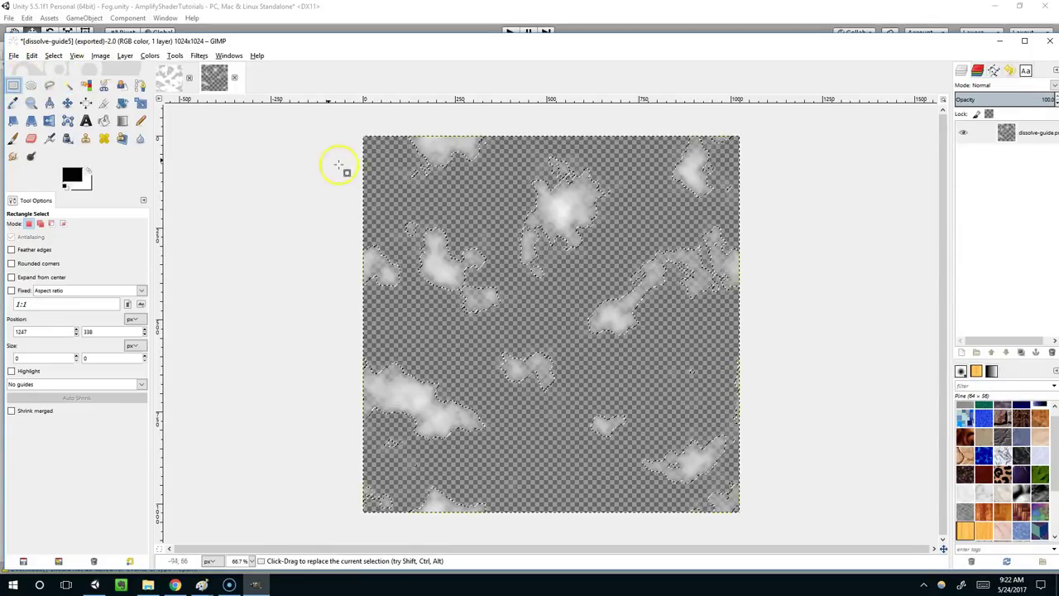
click(49, 84)
click(514, 290)
mouse_move(493, 217)
mouse_down()
mouse_move(640, 194)
mouse_move(525, 302)
mouse_move(515, 292)
mouse_up()
Step: Cut the selected cloud to the clipboard, undo the cut in dissolve-guide5, and create a new image from the clipboard
key(ctrl+x)
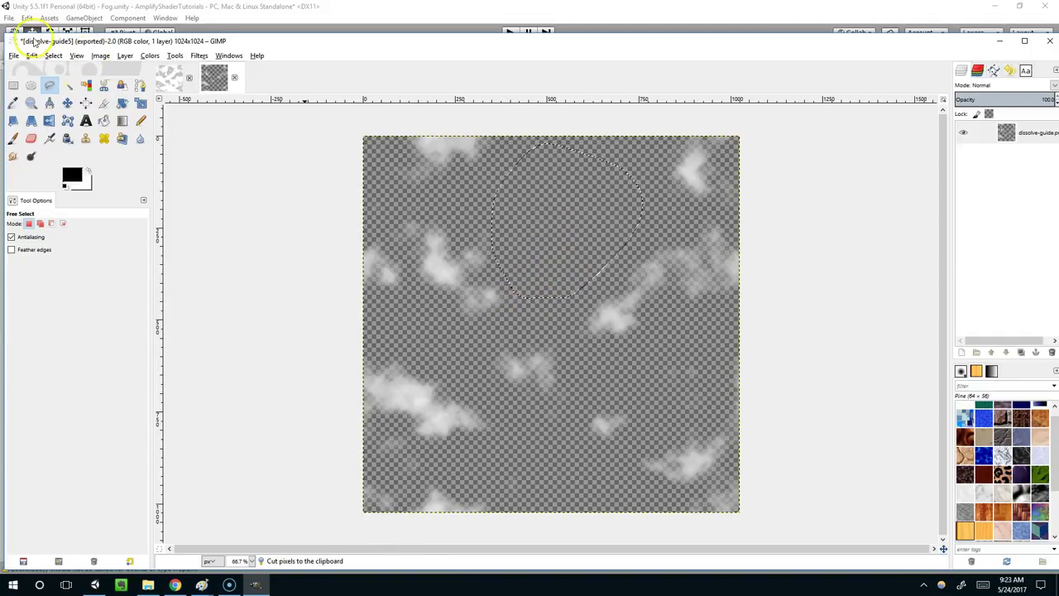
key(ctrl+z)
click(13, 55)
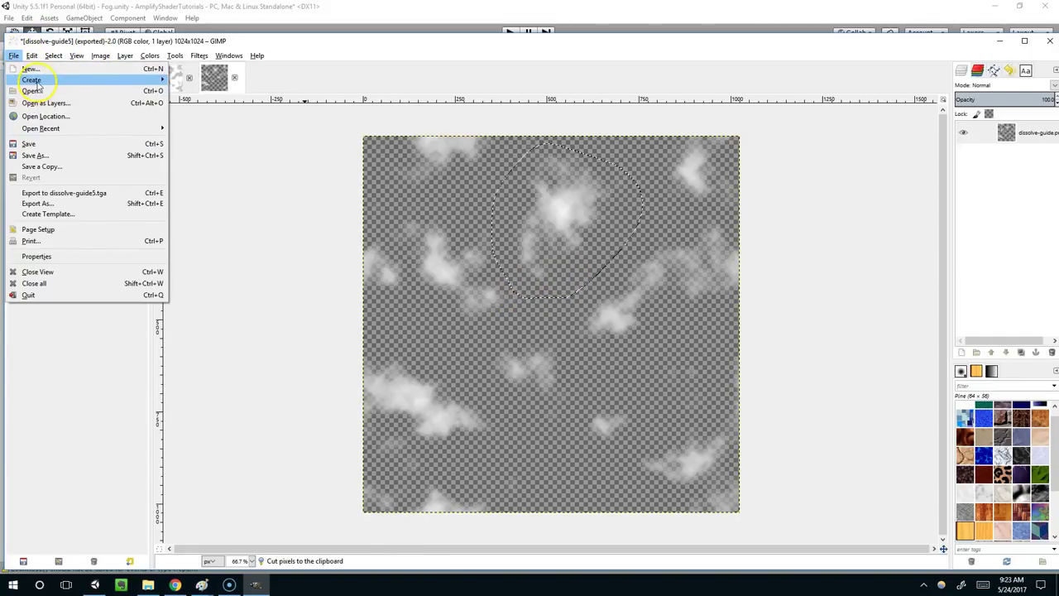
mouse_move(33, 80)
click(215, 80)
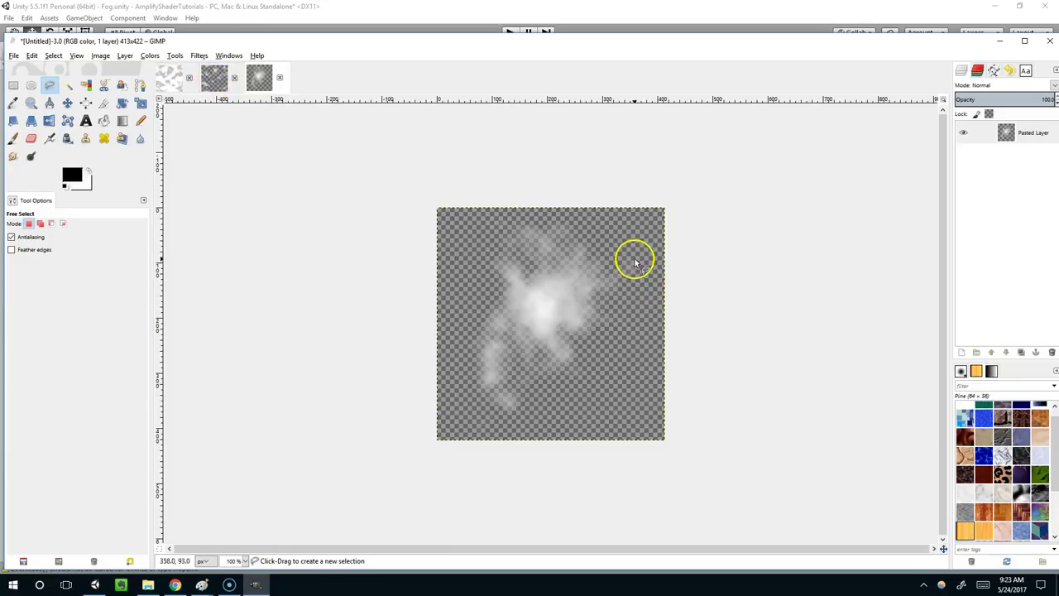
Step: Export the new cloud image as cloud5.tga into the Fog Textures folder, with RLE compression and bottom left origin
click(13, 55)
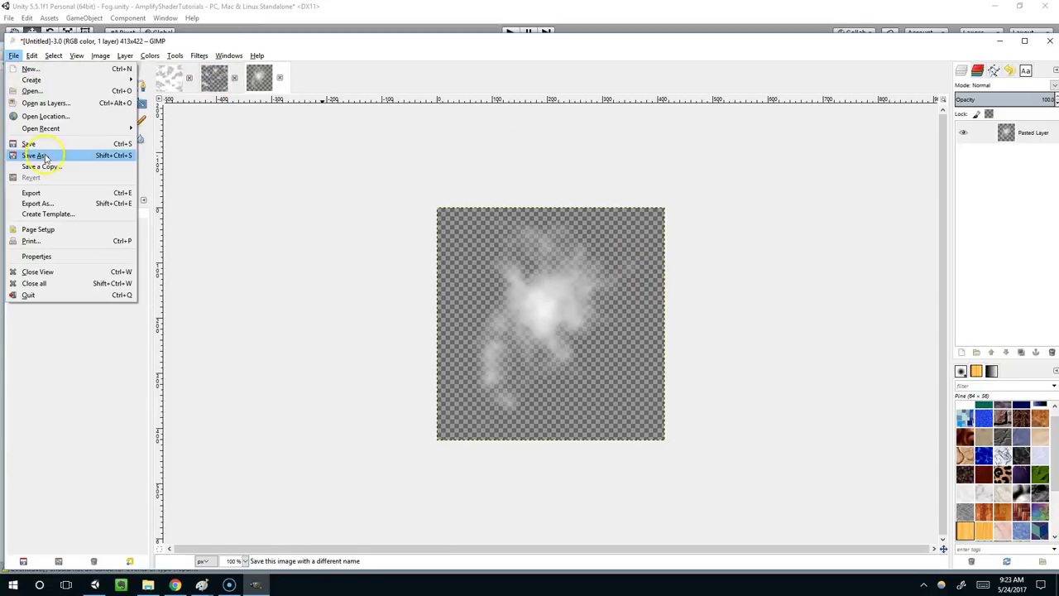
click(40, 203)
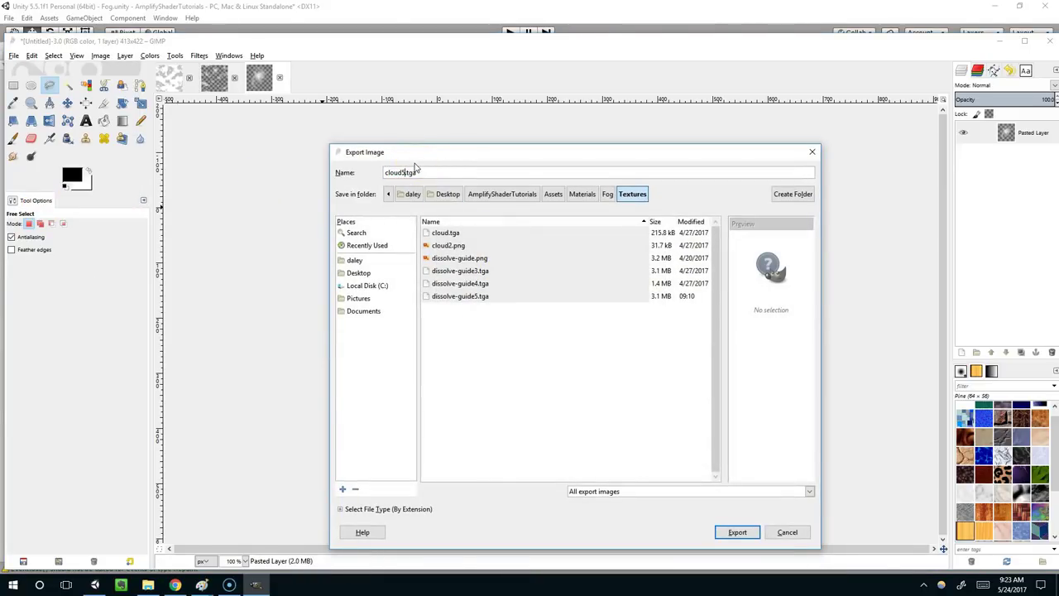
key(Return)
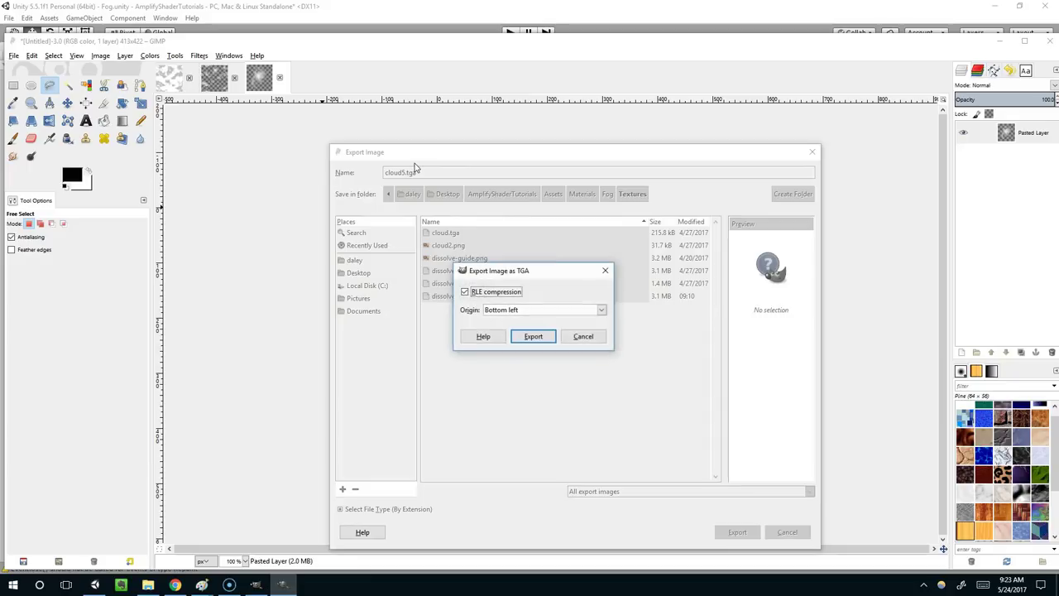
click(539, 340)
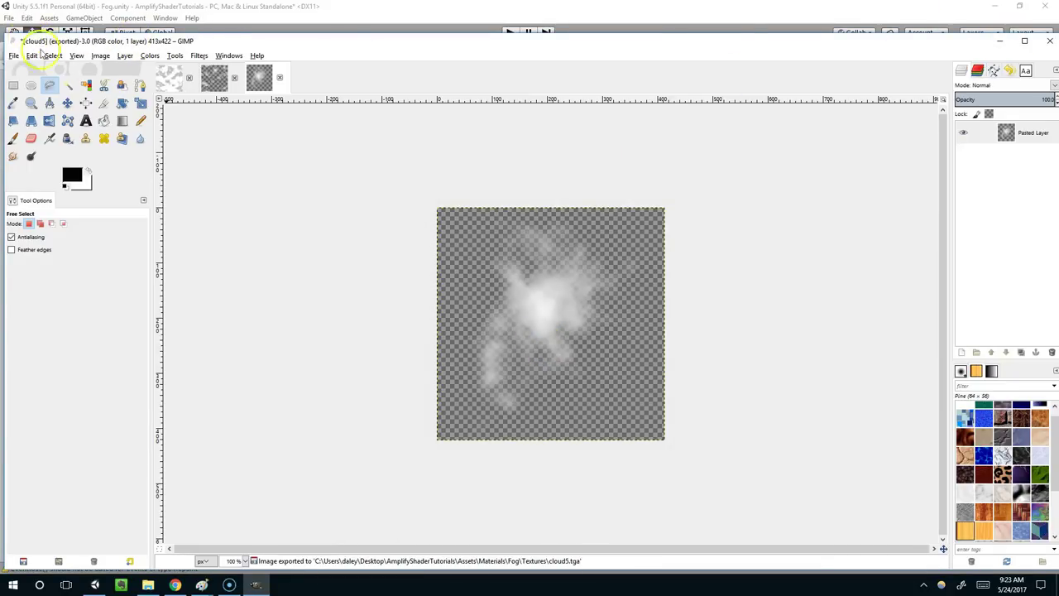
Step: Switch back to Unity, enable Alpha Is Transparency on the cloud5 texture, and apply its import settings
click(1011, 41)
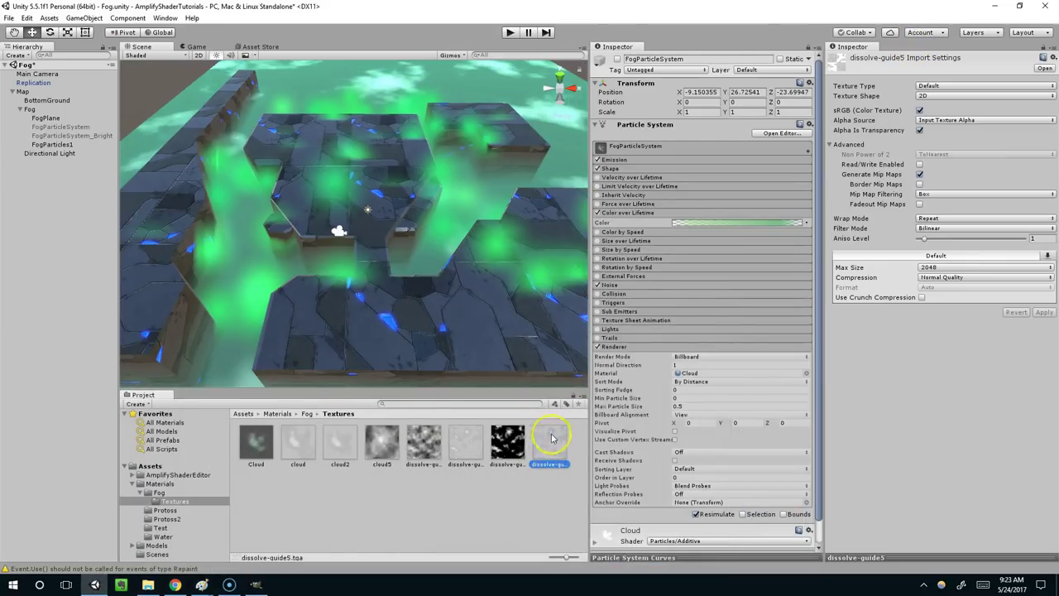
scroll(475, 279, up, 4)
scroll(475, 279, down, 2)
middle_drag(476, 279, 474, 276)
scroll(474, 276, up, 2)
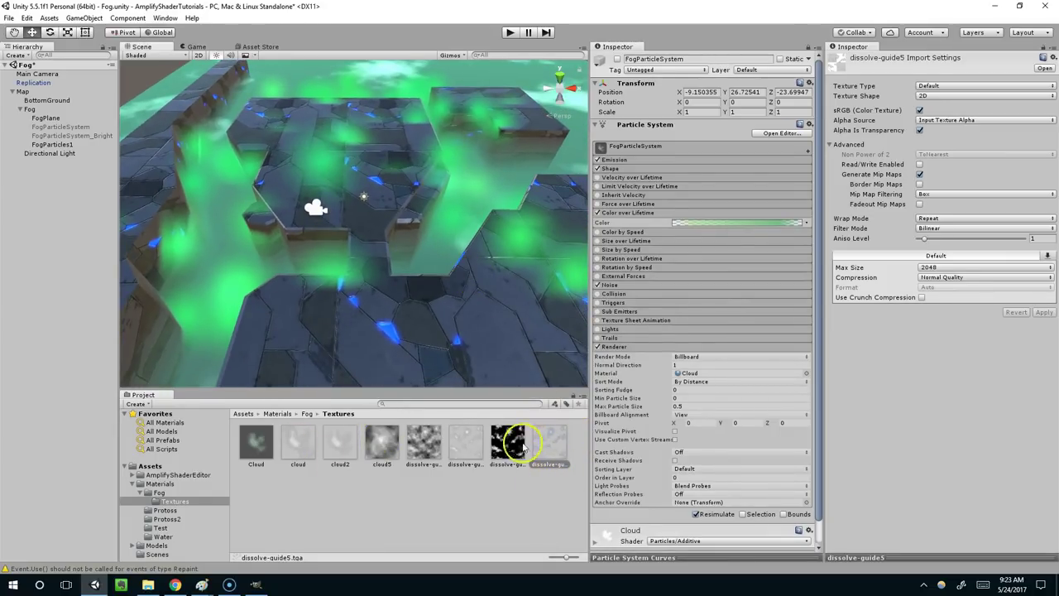
scroll(476, 304, down, 3)
scroll(442, 305, up, 4)
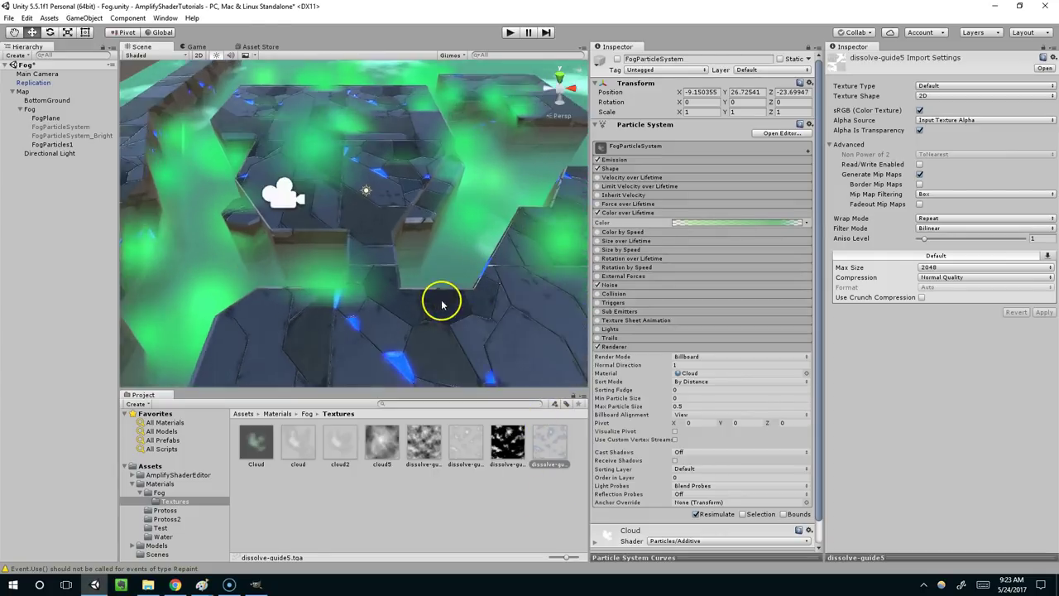
scroll(442, 304, down, 3)
mouse_move(442, 304)
middle_down()
mouse_move(454, 304)
mouse_move(433, 273)
mouse_move(452, 308)
middle_up()
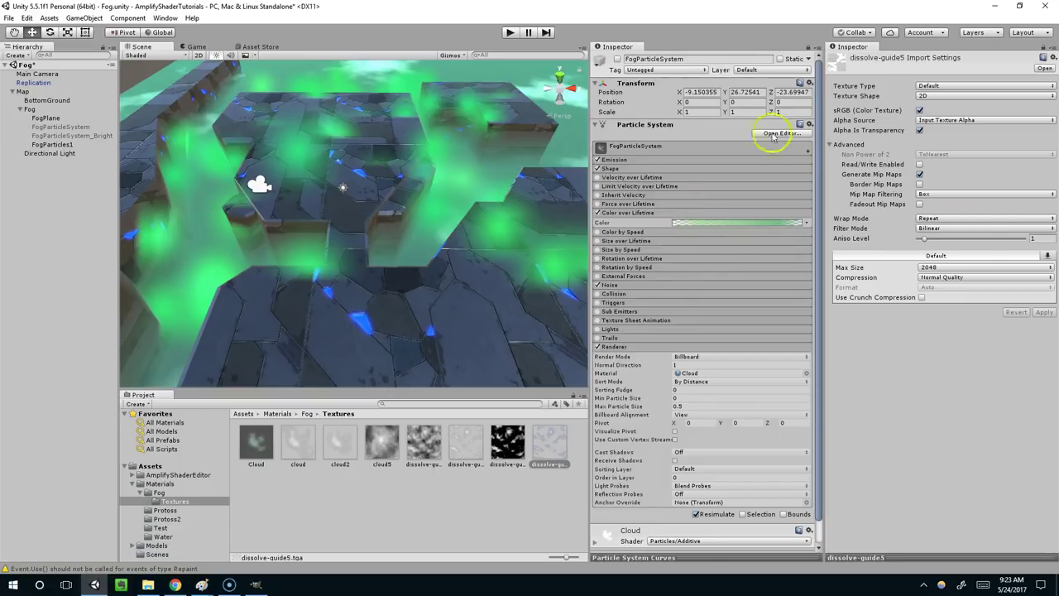
click(392, 450)
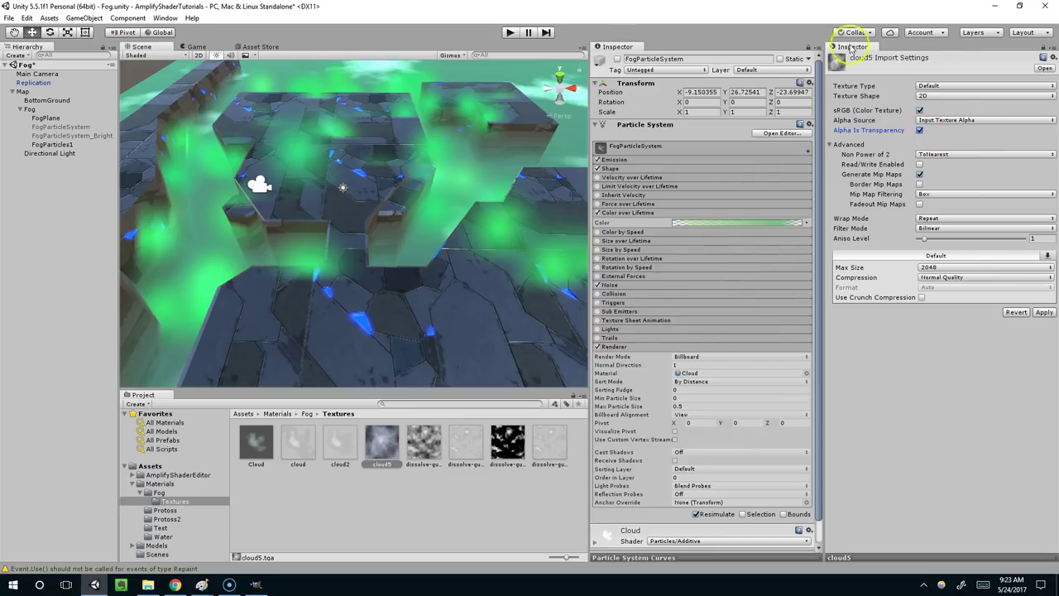
click(1044, 313)
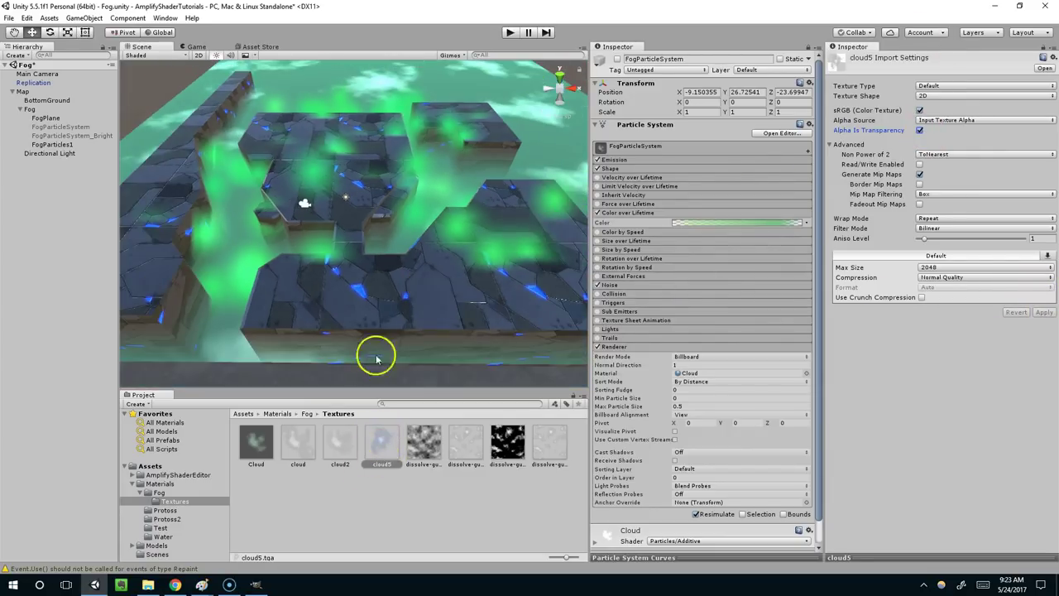
Step: Create a new material named Cloud5 in the Fog Textures folder
right_click(366, 484)
mouse_move(422, 286)
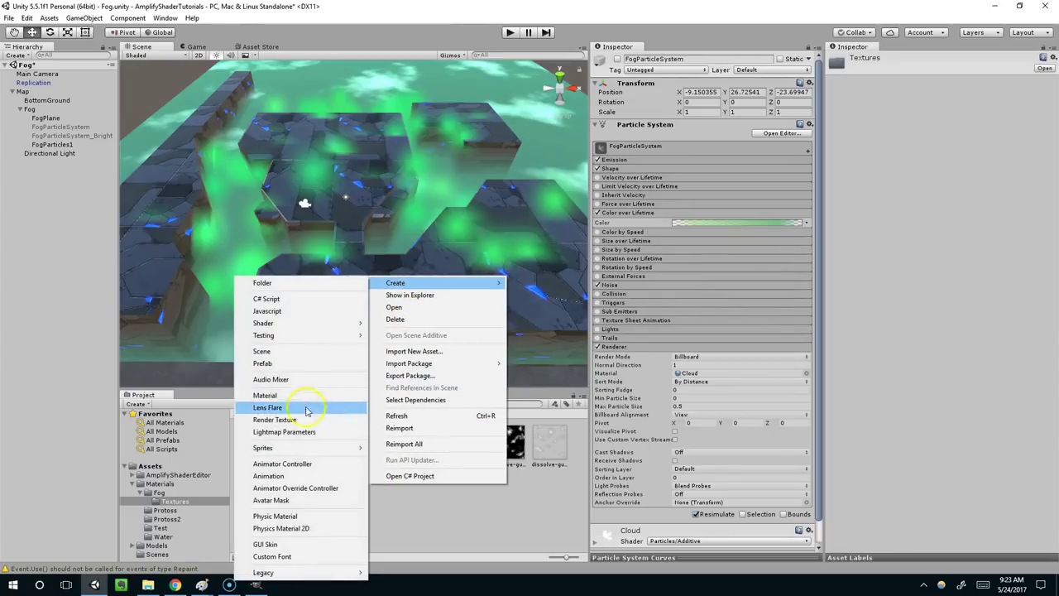
click(306, 398)
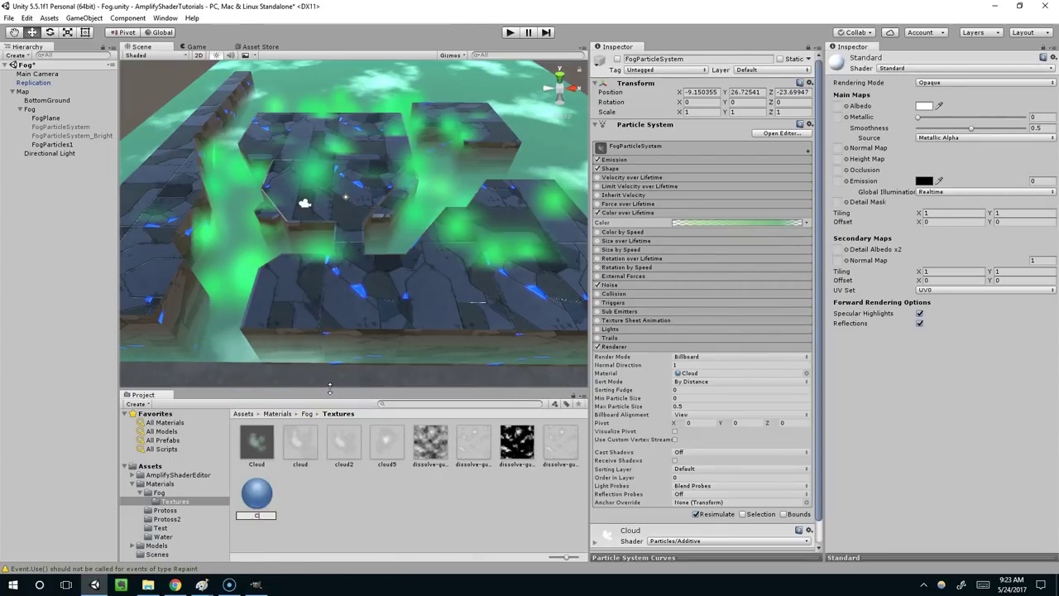
text(Cloud5)
key(Return)
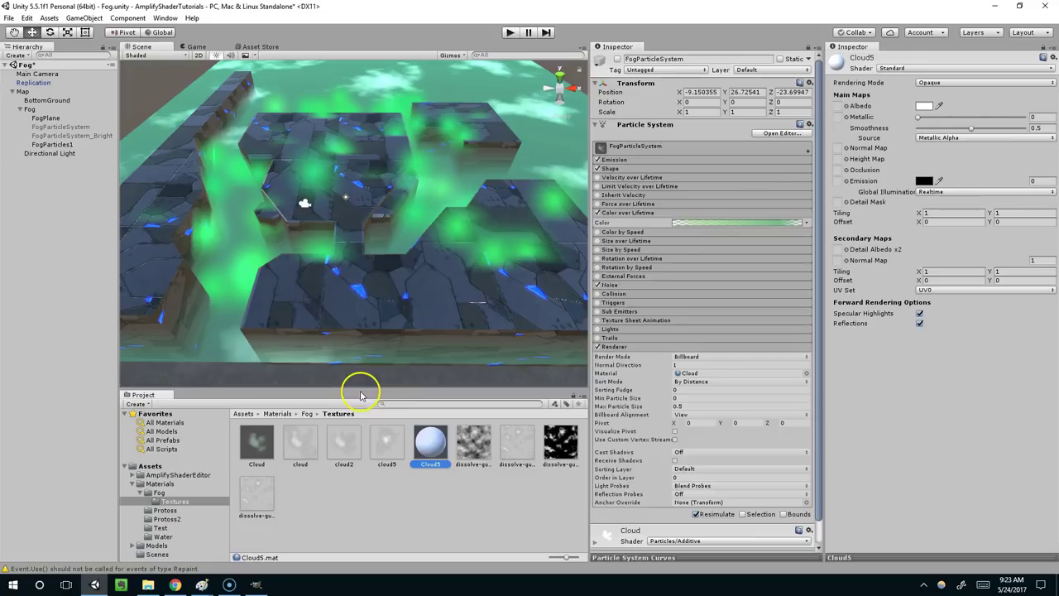
Step: Set the Cloud5 material's shader to Particles/Additive and assign the cloud5 texture as its Particle Texture
click(896, 69)
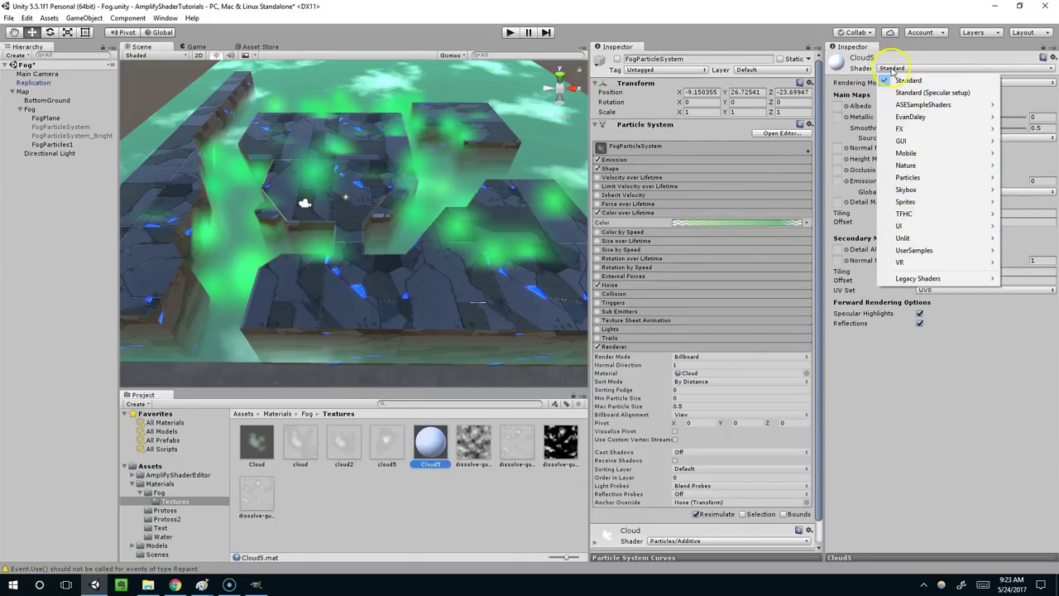
mouse_move(908, 178)
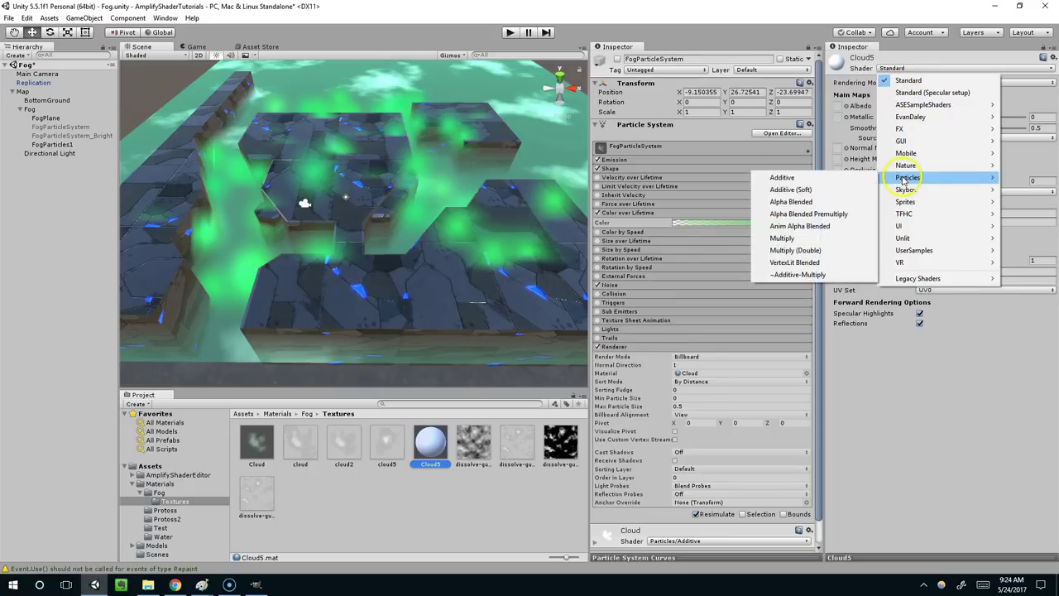
click(826, 180)
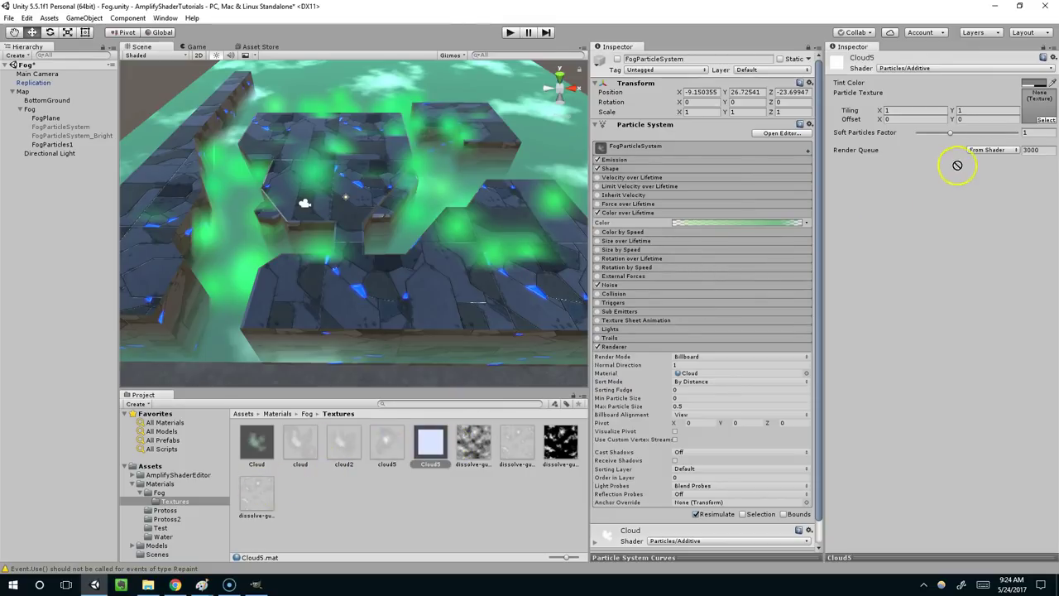
drag(1032, 112, 1028, 113)
alt+drag(376, 304, 698, 103)
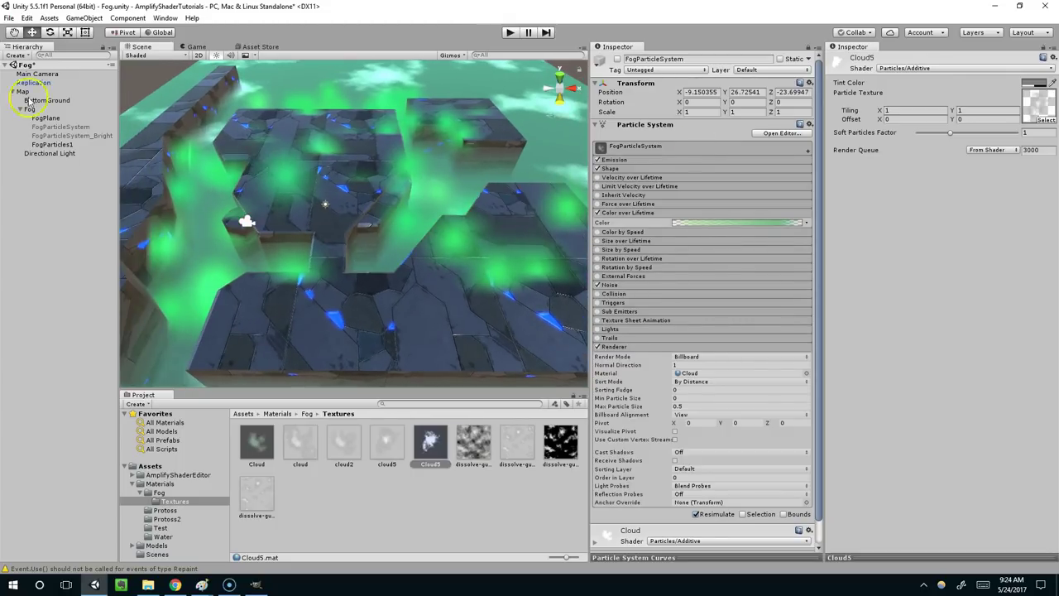
Step: Assign the Cloud5 material to FogParticles1's Renderer and inspect the textured fog up close in the scene
click(58, 145)
scroll(919, 393, down, 1)
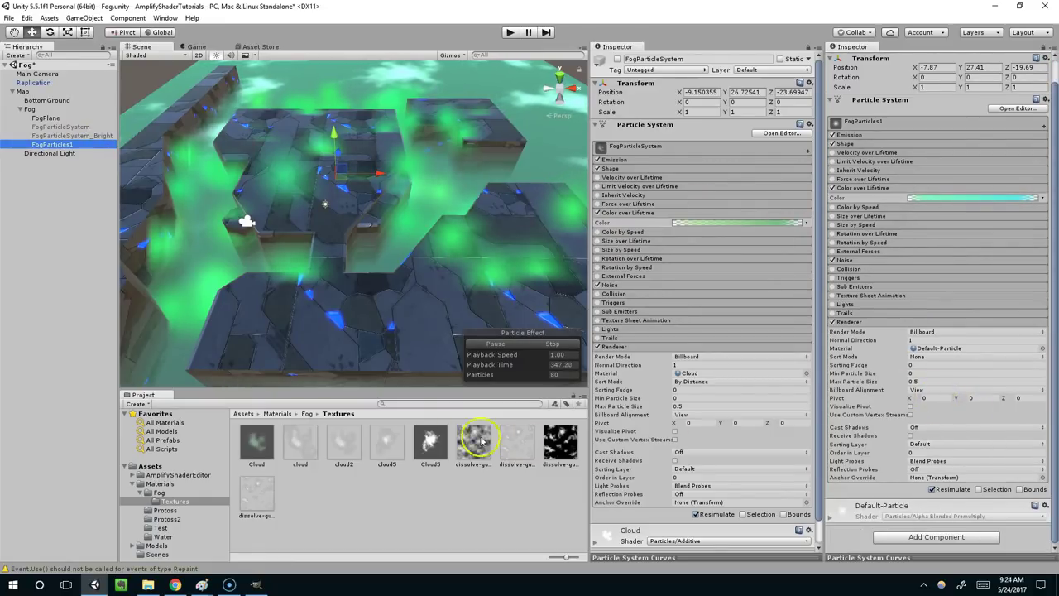
drag(432, 440, 816, 349)
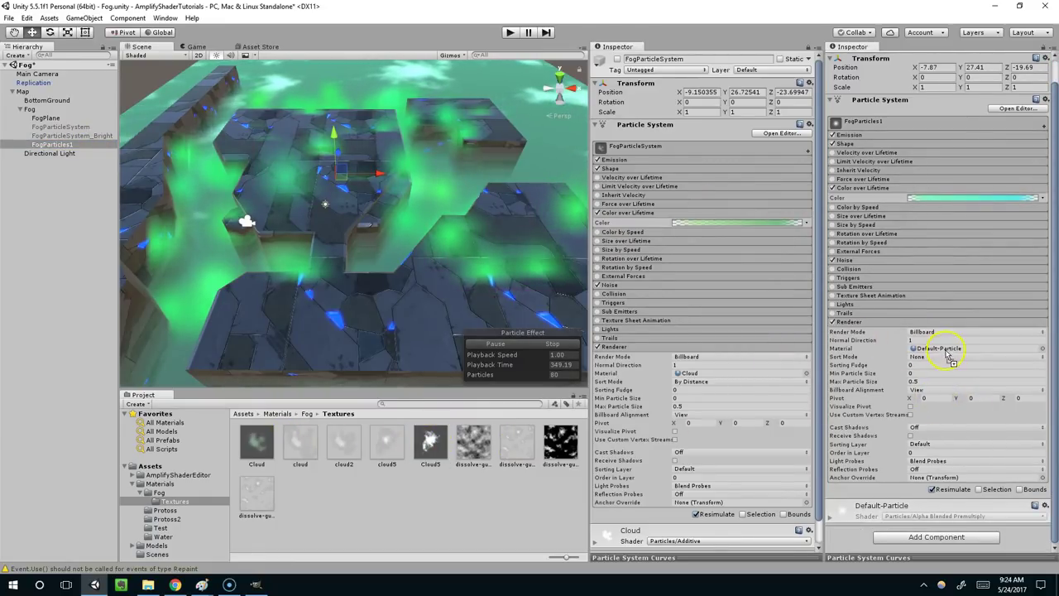
mouse_move(934, 340)
mouse_down()
mouse_move(920, 331)
mouse_move(933, 349)
mouse_up()
key(f)
middle_drag(413, 247, 390, 245)
scroll(468, 263, up, 5)
middle_drag(469, 262, 433, 246)
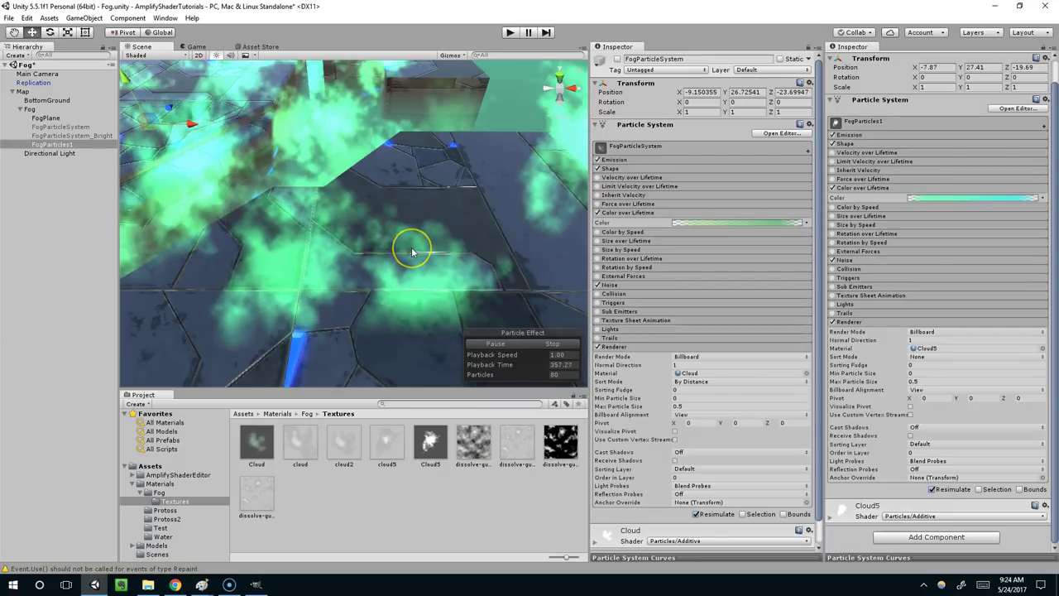
scroll(412, 249, down, 8)
middle_drag(436, 256, 497, 222)
Step: Switch to GIMP and apply the simple Blur filter twice to the cloud5 image
click(255, 591)
click(256, 585)
click(229, 56)
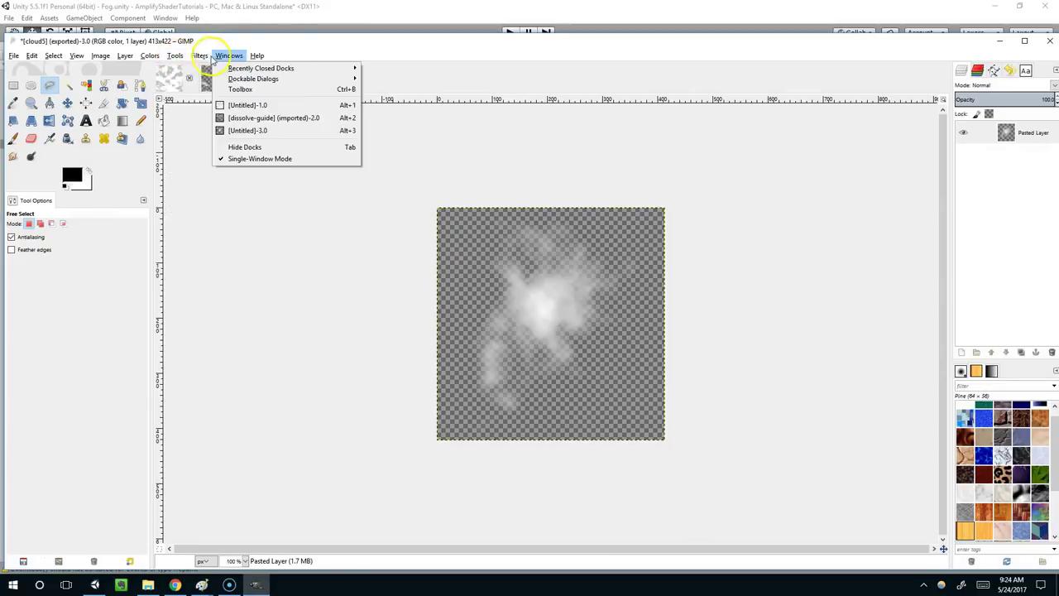
mouse_move(196, 56)
mouse_move(223, 108)
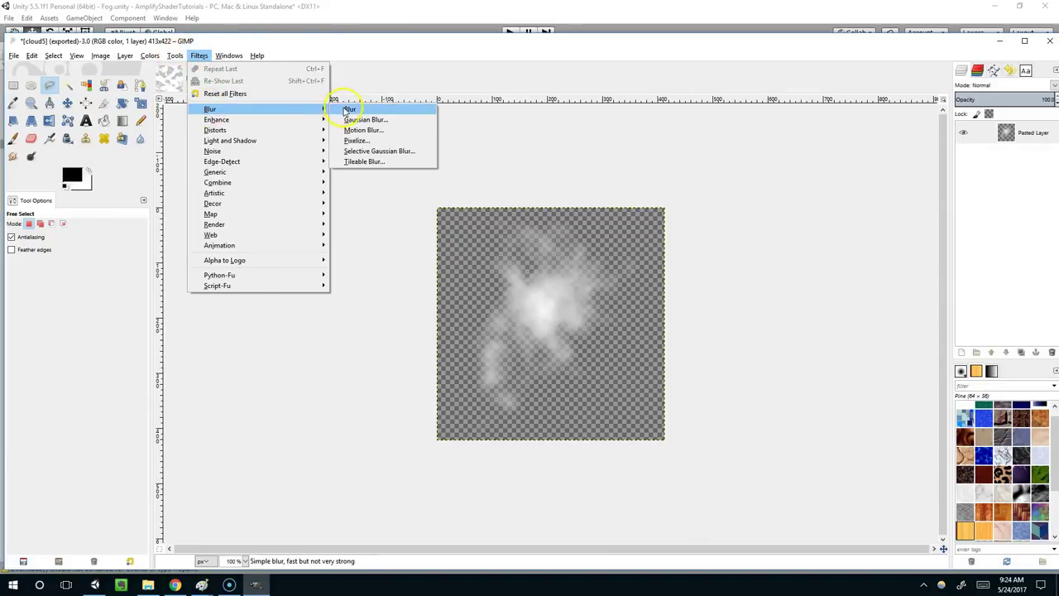
click(348, 110)
click(199, 56)
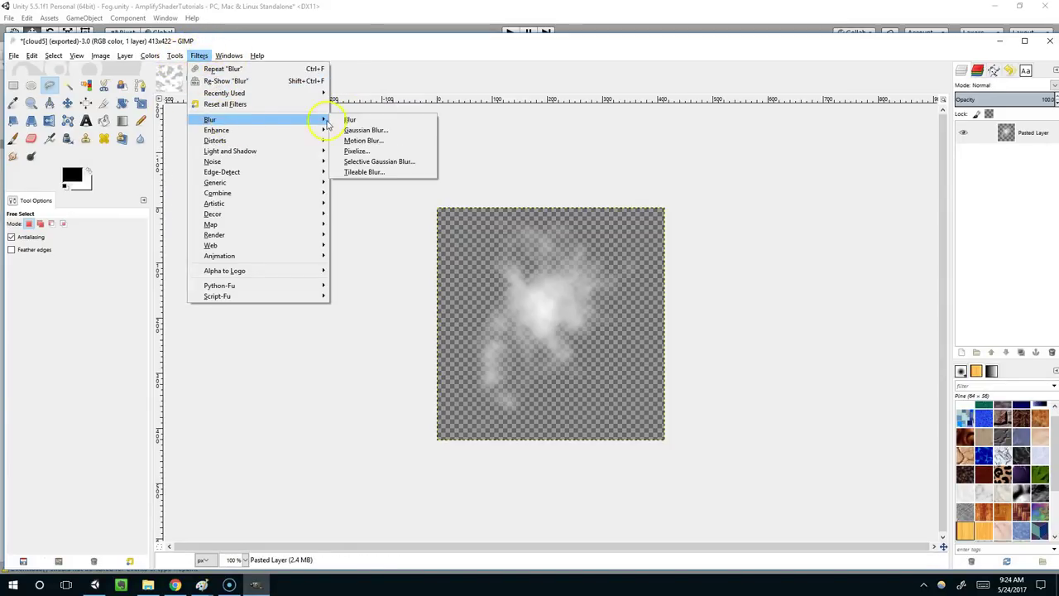
click(349, 120)
middle_drag(485, 182, 492, 179)
middle_drag(286, 111, 297, 115)
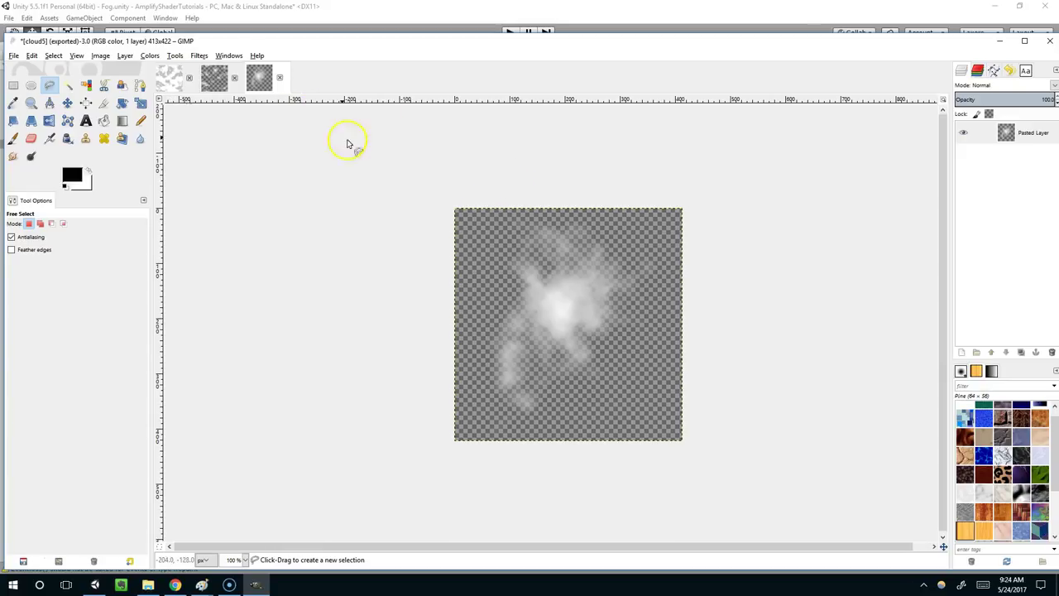
Step: Export the blurred image over the existing cloud5.tga with RLE compression and bottom left origin, and return to Unity
click(14, 55)
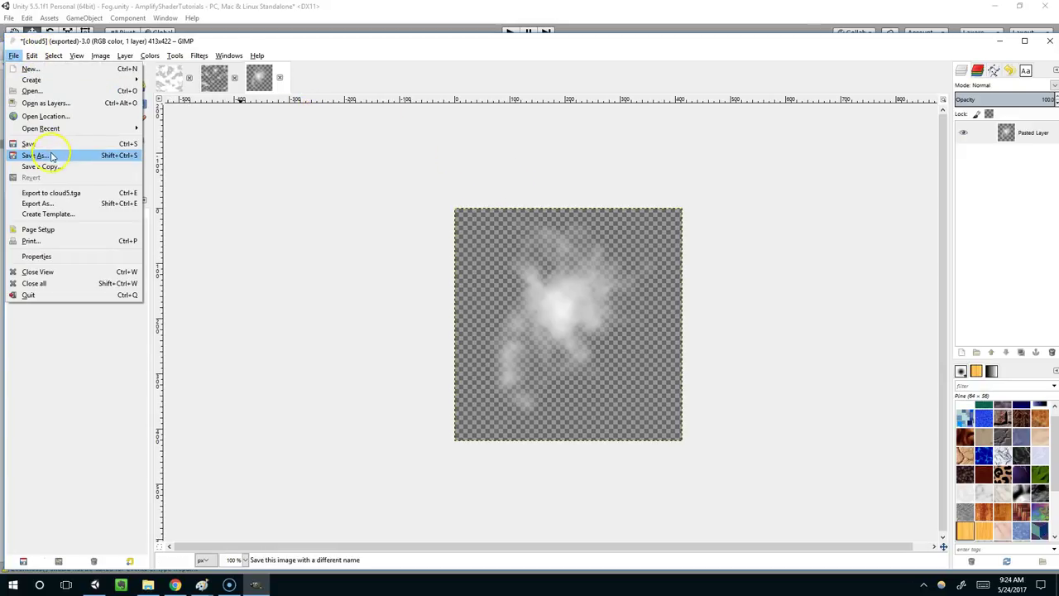
click(37, 203)
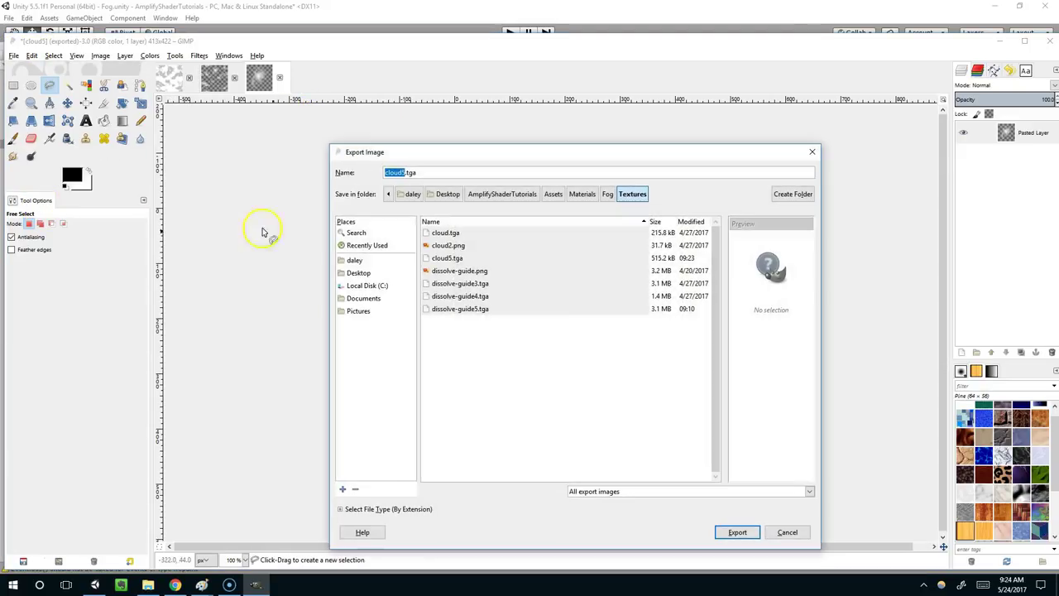
double_click(452, 263)
click(608, 399)
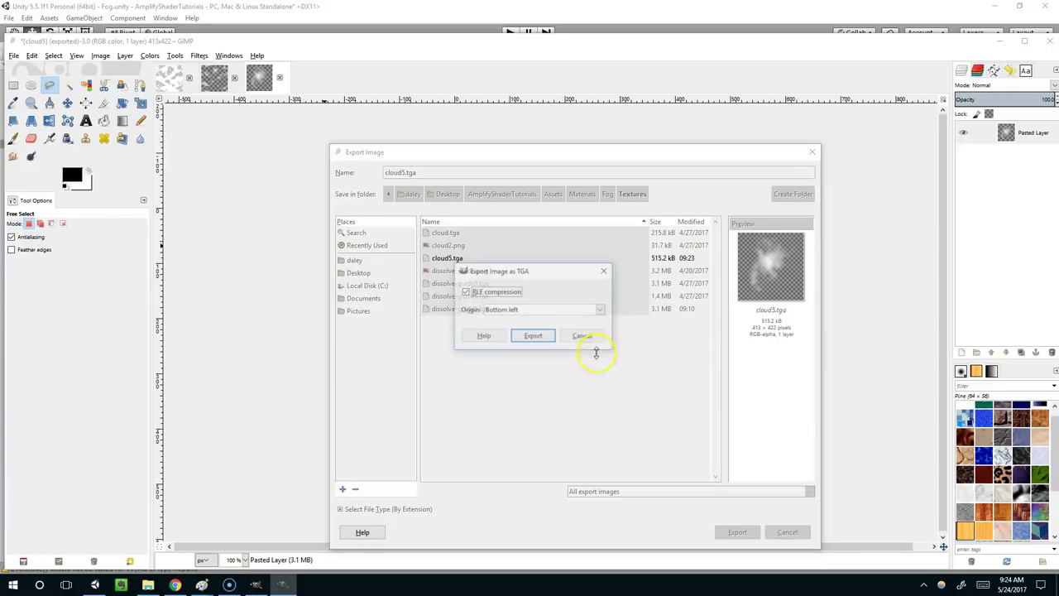
click(535, 334)
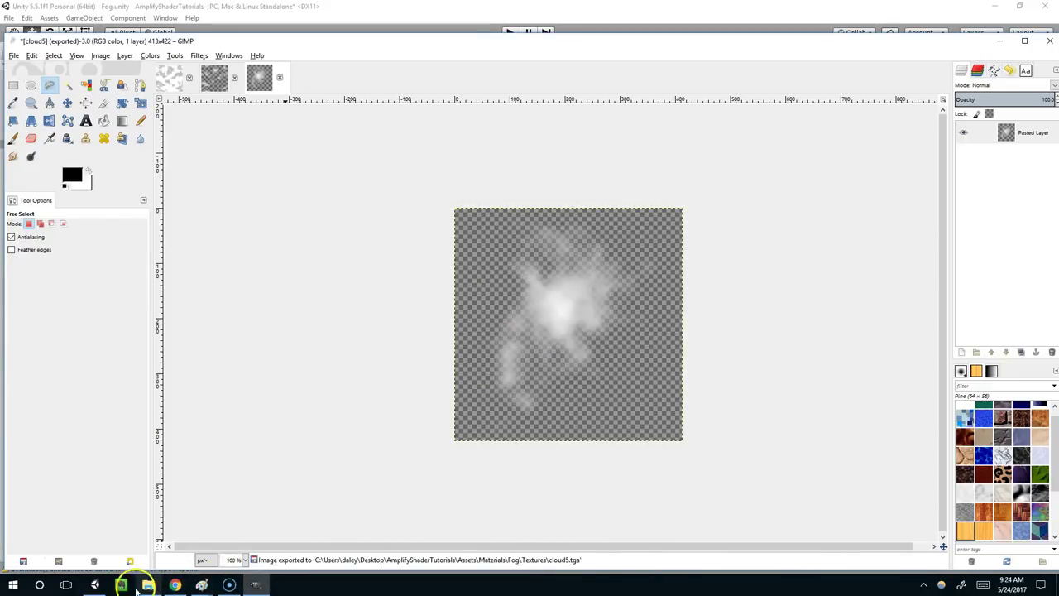
click(94, 585)
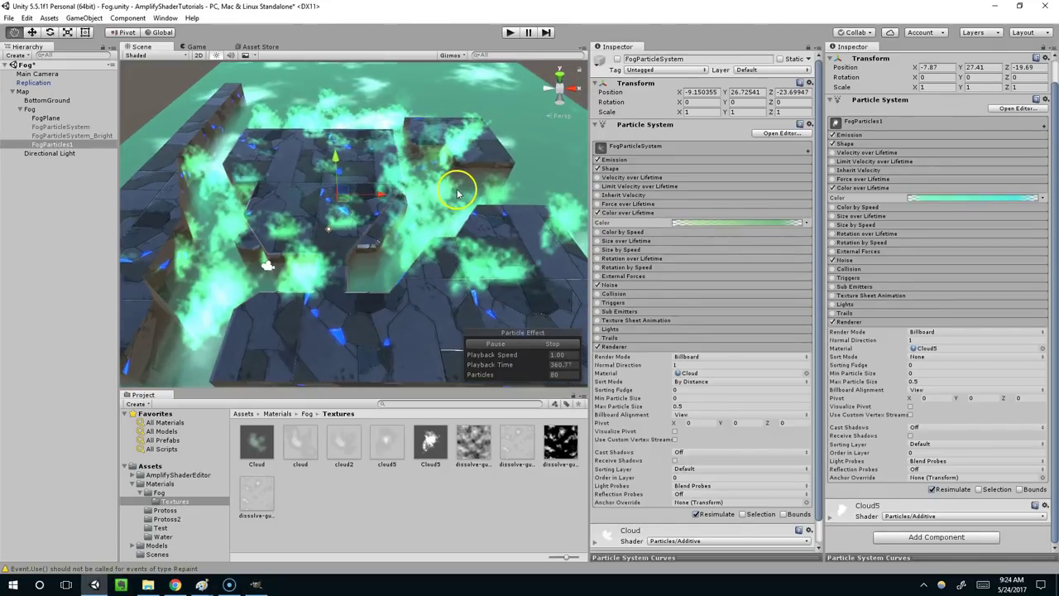
Step: Set the Cloud5 material's Soft Particles Factor to 0.08 and inspect the fog around the tiles
scroll(458, 192, up, 2)
click(516, 443)
click(431, 444)
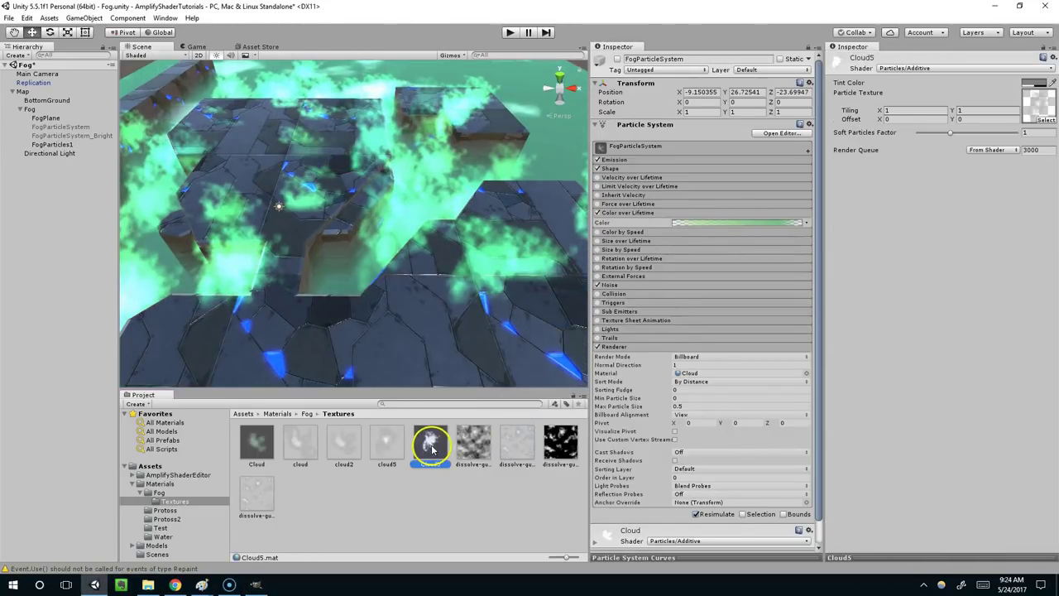
middle_drag(542, 203, 498, 171)
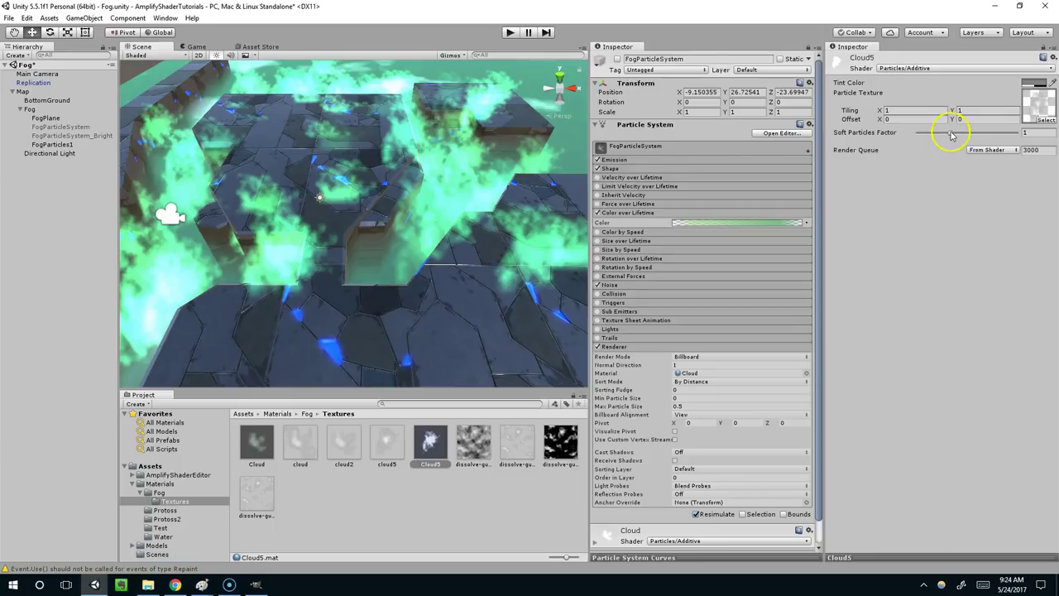
drag(951, 135, 921, 132)
scroll(425, 224, down, 5)
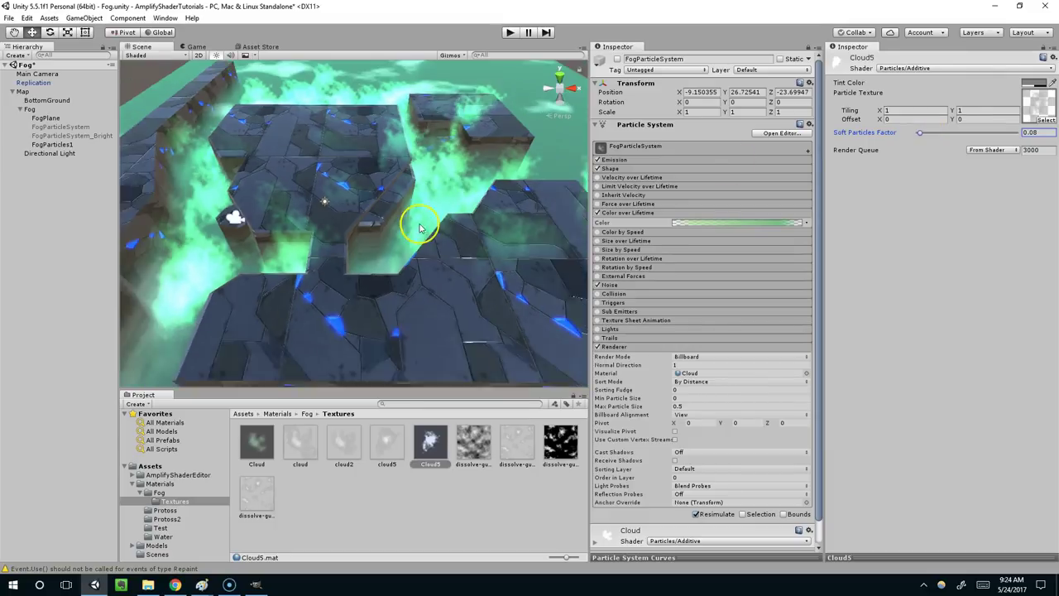
middle_drag(424, 225, 397, 240)
scroll(397, 238, up, 3)
right_drag(396, 238, 402, 208)
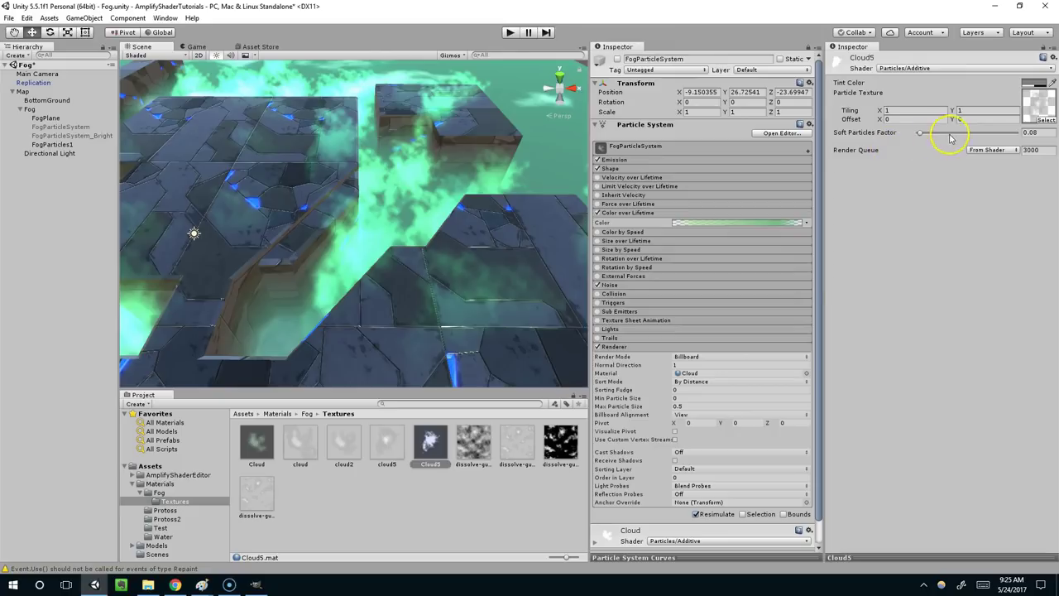
Step: Set the Cloud5 material's Soft Particles Factor to 0.22
drag(951, 134, 926, 135)
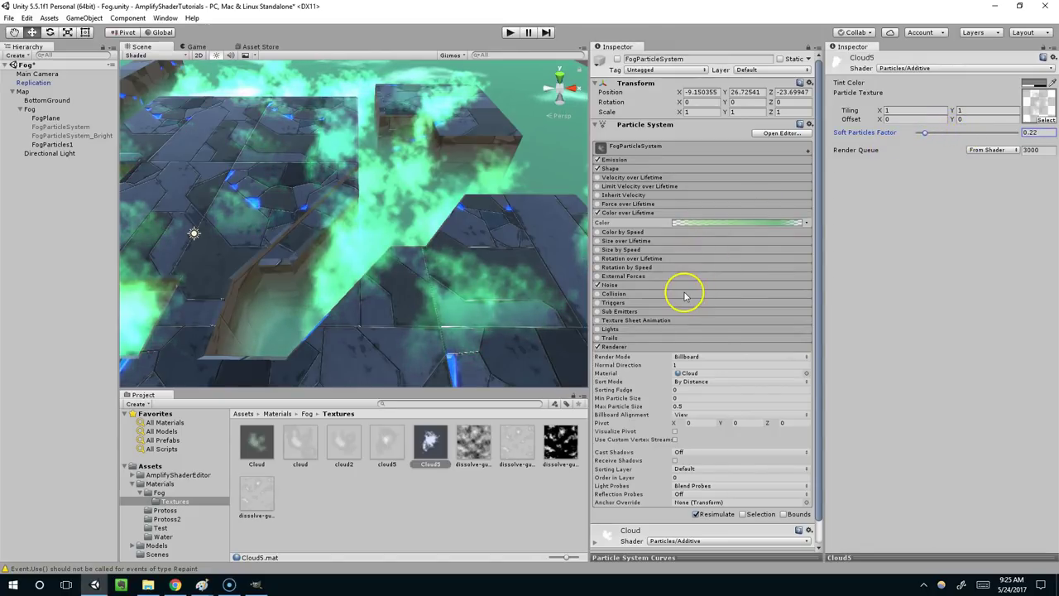
scroll(610, 276, down, 1)
right_drag(447, 256, 551, 240)
Step: Lower the middle alpha keys of FogParticleSystem's Color over Lifetime gradient, setting the key at 81.2% to 144
click(743, 199)
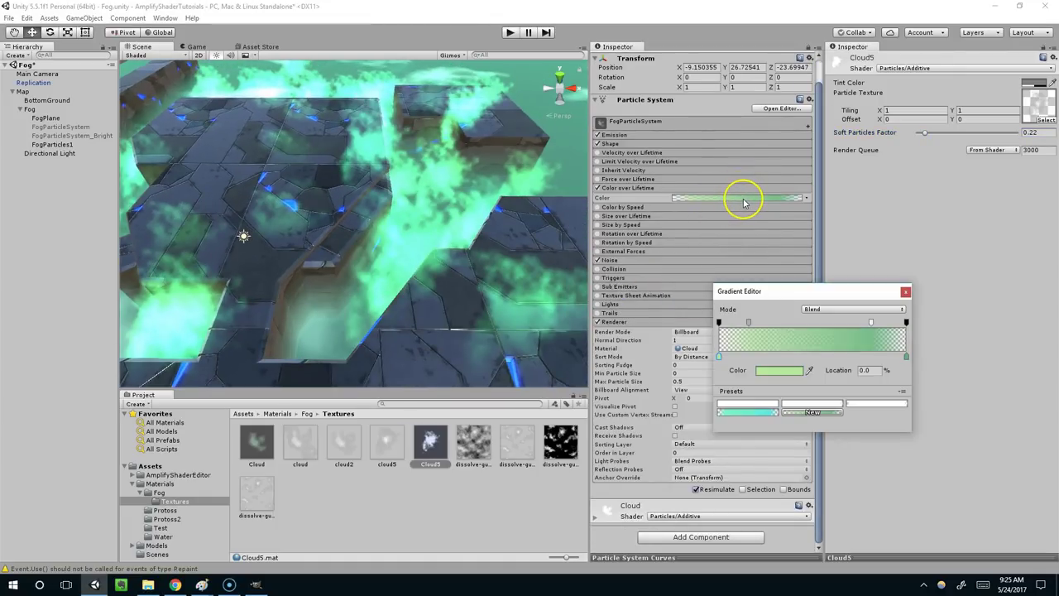
click(751, 322)
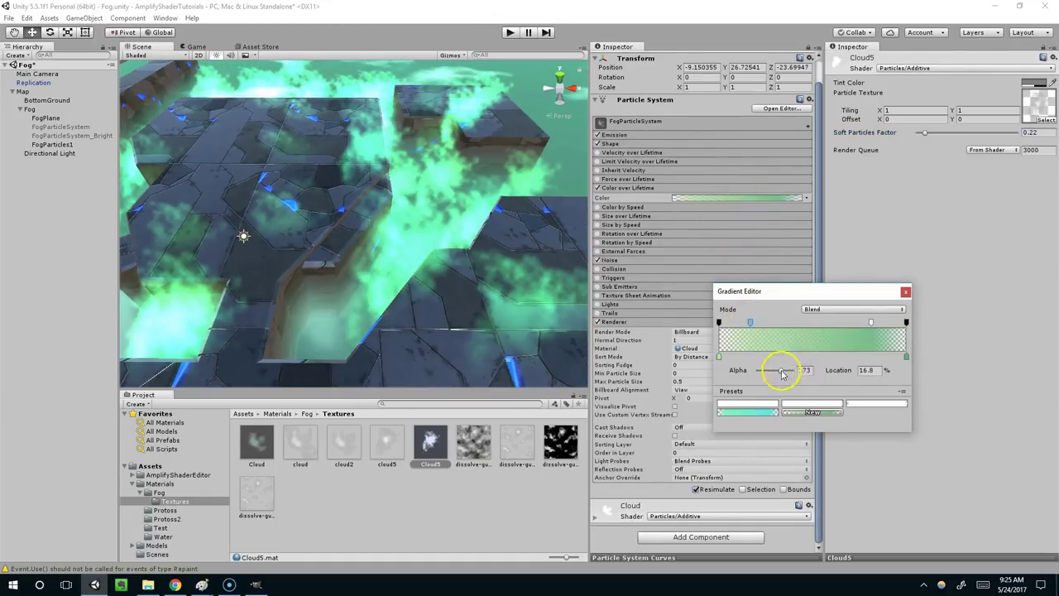
mouse_move(782, 374)
mouse_down()
mouse_move(733, 372)
mouse_move(778, 372)
mouse_up()
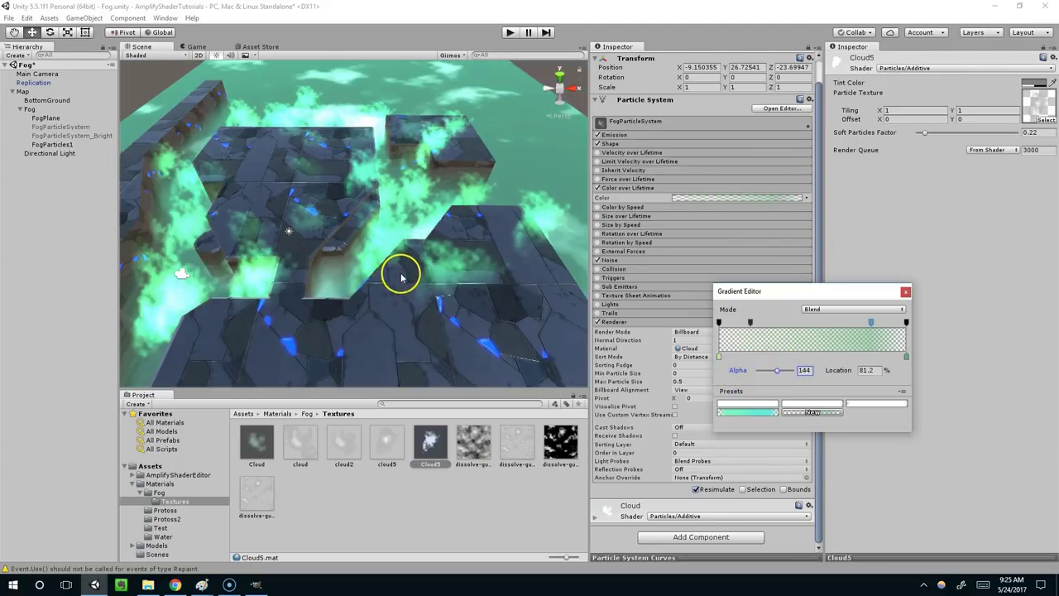
Step: Close the gradient editing and undo the recent gradient alpha and Soft Particles Factor changes, back to FogParticles1 being selected
click(402, 278)
scroll(422, 276, down, 3)
middle_drag(455, 253, 491, 234)
key(ctrl+z)
key(ctrl+z)
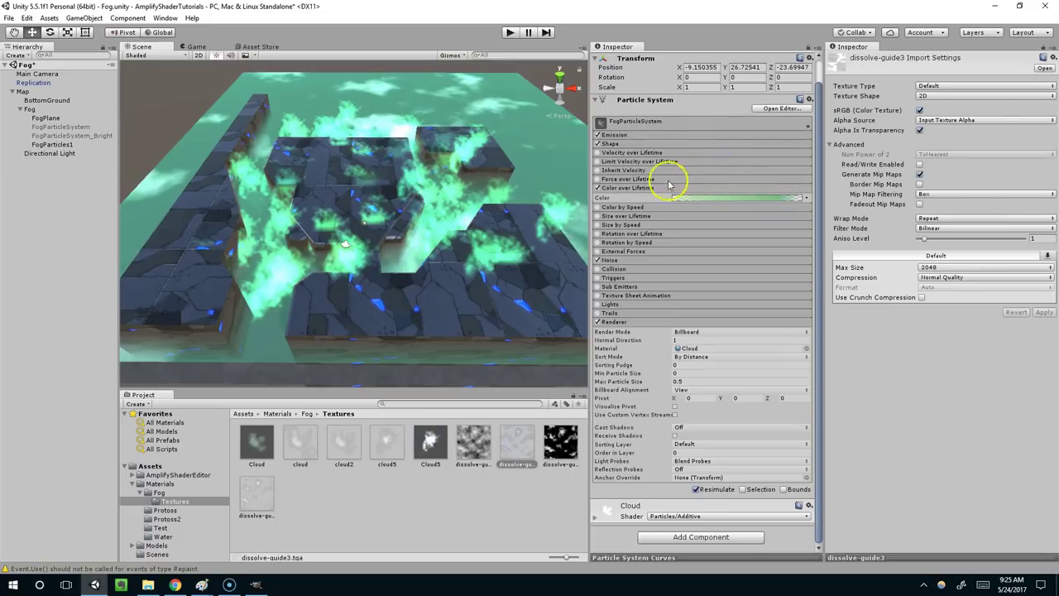
key(ctrl+z)
middle_drag(441, 266, 409, 279)
scroll(660, 198, up, 1)
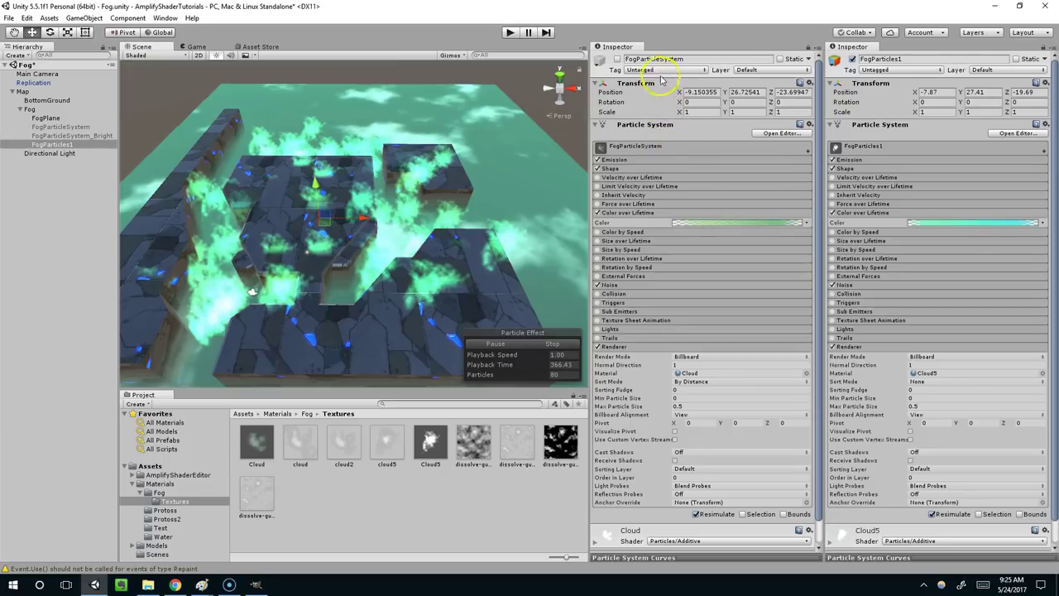
Step: Lower the two middle alpha keys of FogParticles1's Color over Lifetime gradient to make the fog more transparent
click(935, 223)
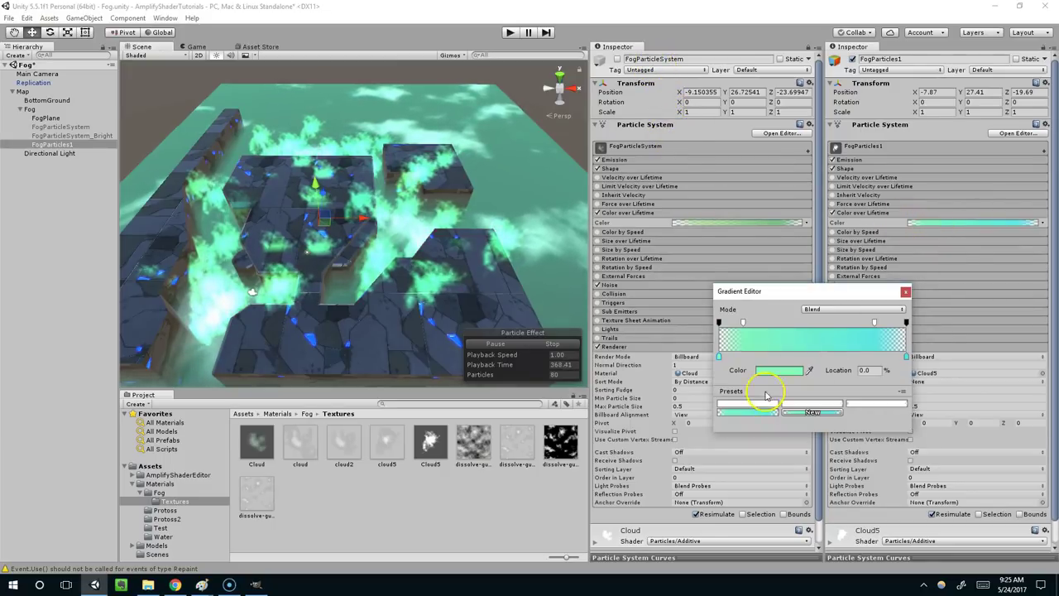
drag(790, 297, 707, 210)
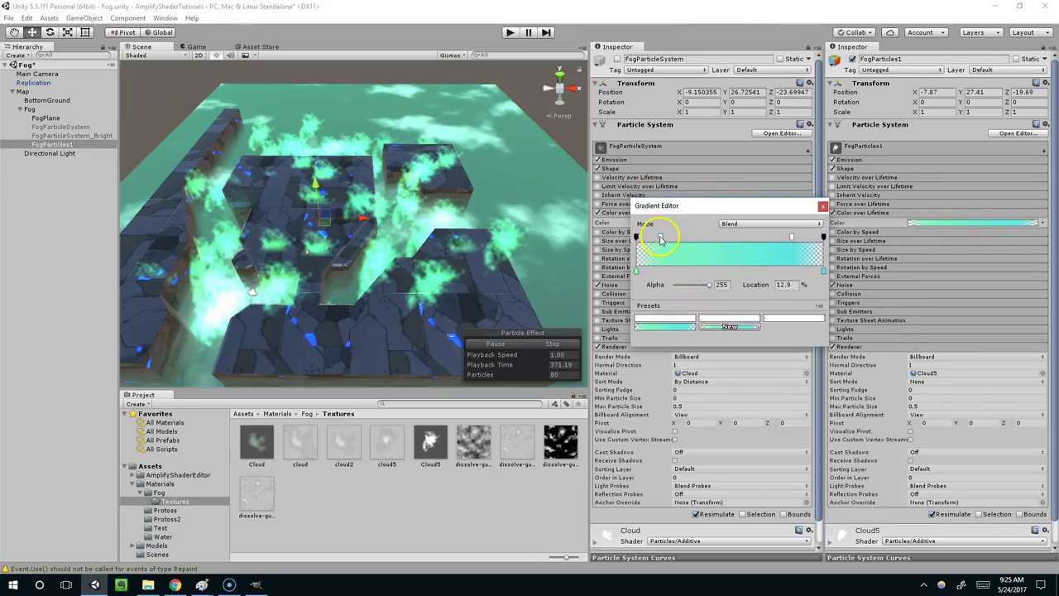
drag(661, 240, 659, 239)
drag(708, 285, 685, 286)
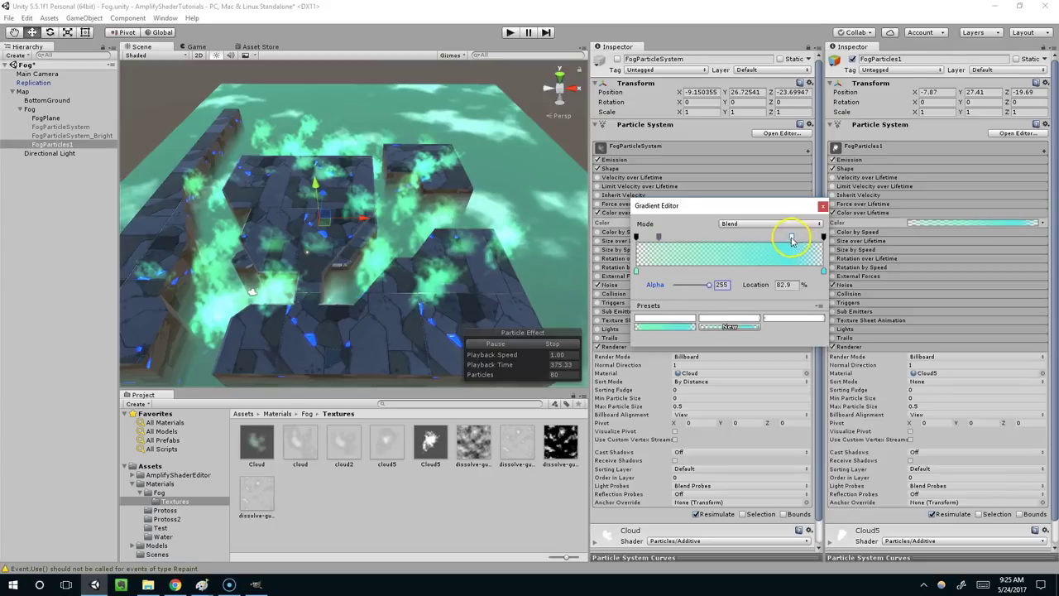
drag(694, 289, 686, 286)
Step: Move FogParticles1 down to a Y position of about 24.65 so the fog sits lower between the tiles
scroll(511, 249, up, 3)
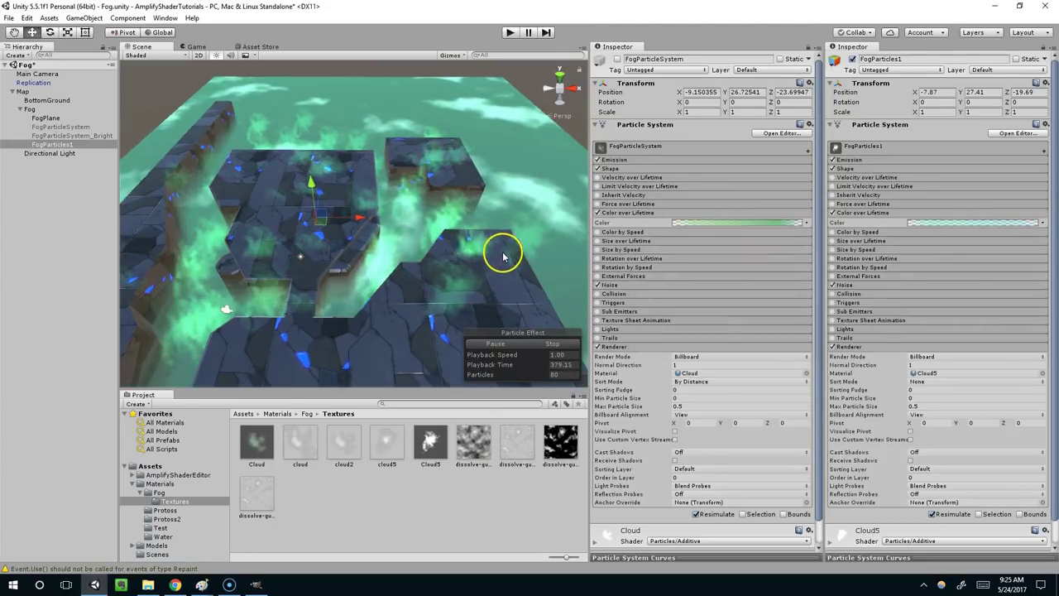
middle_drag(484, 246, 432, 249)
scroll(505, 220, up, 2)
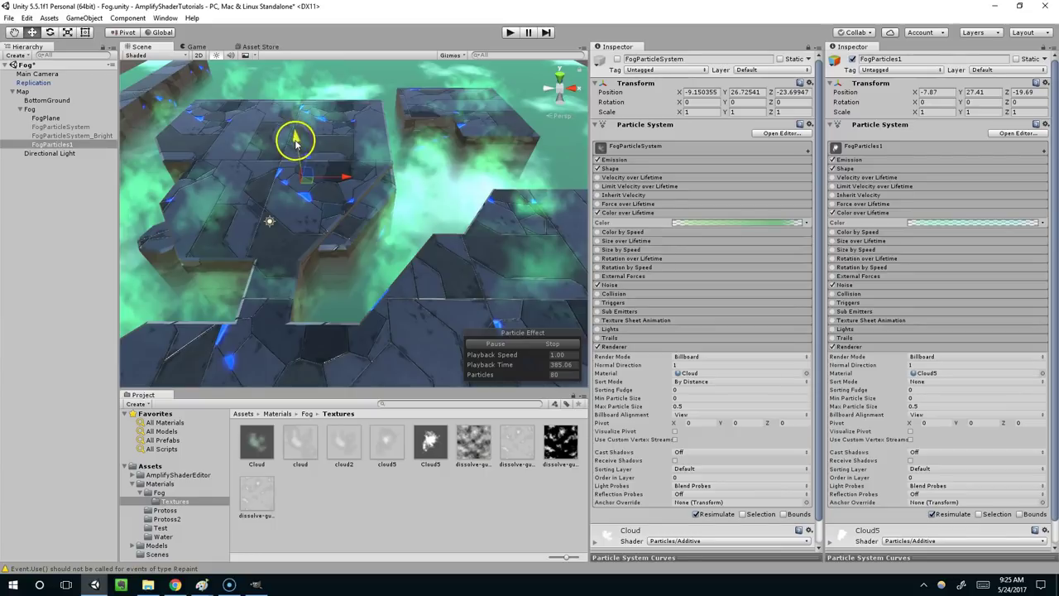
drag(295, 140, 300, 157)
middle_drag(301, 157, 325, 165)
scroll(325, 165, down, 3)
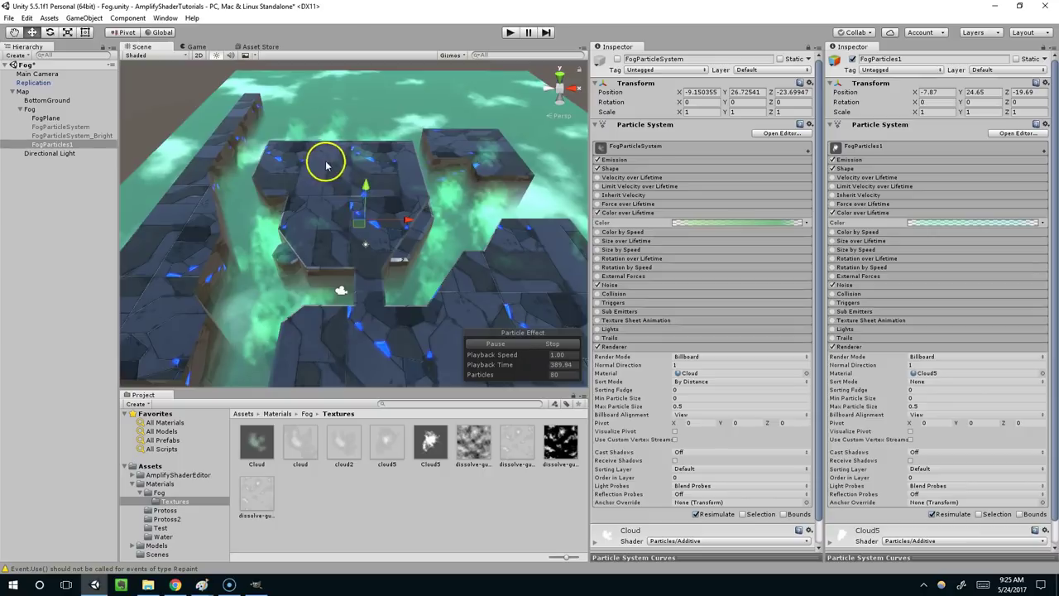
Step: Switch to GIMP to review the dissolve-guide5 cloud image, then return to Unity
click(258, 584)
click(214, 78)
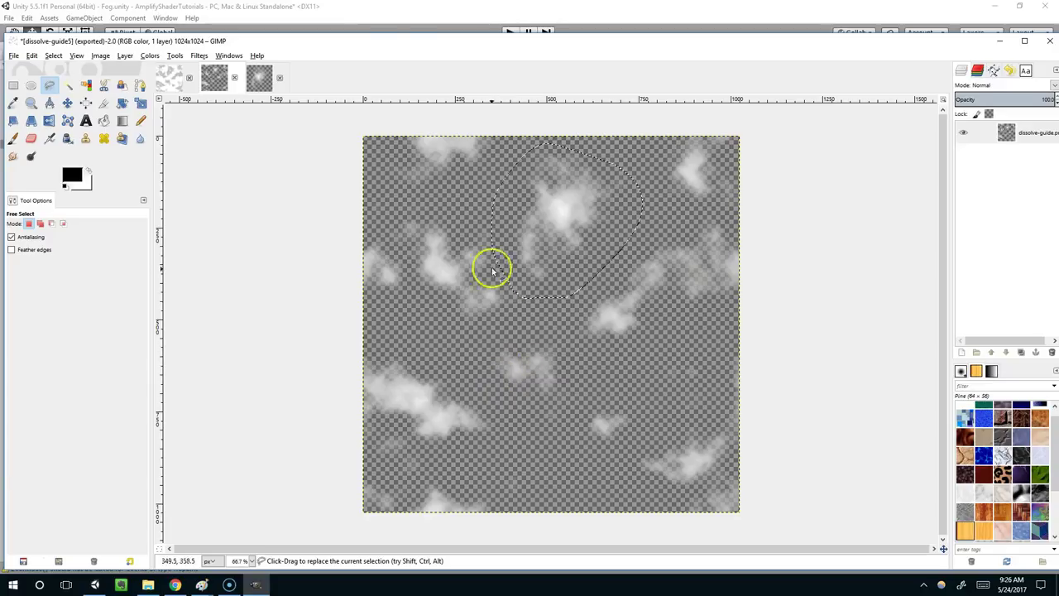
click(1002, 42)
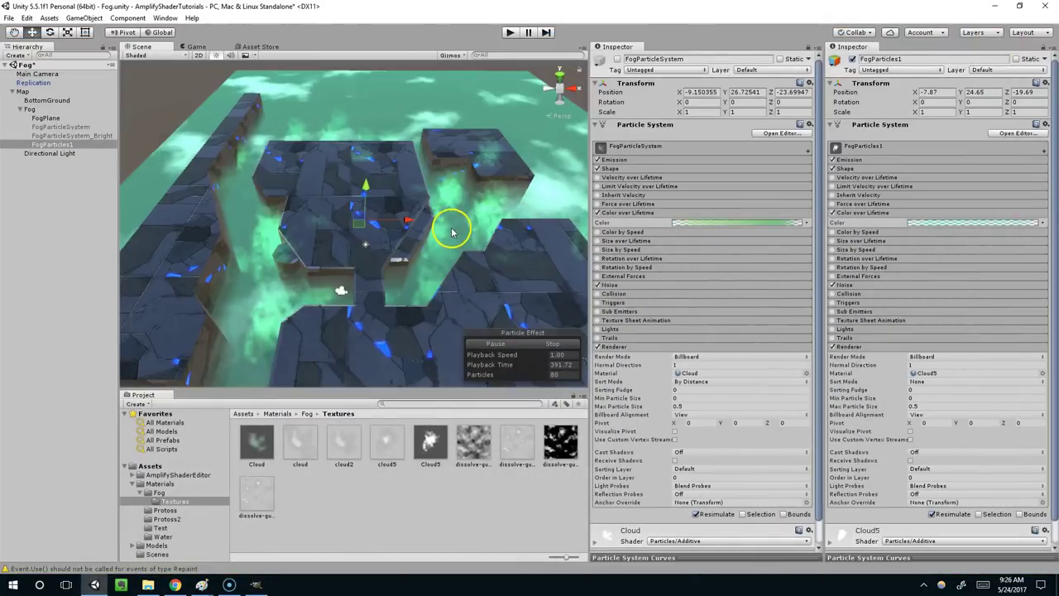
Step: Inspect the lowered fog up close and from different angles in the gaps between the tiles
scroll(447, 209, up, 5)
middle_drag(448, 209, 439, 217)
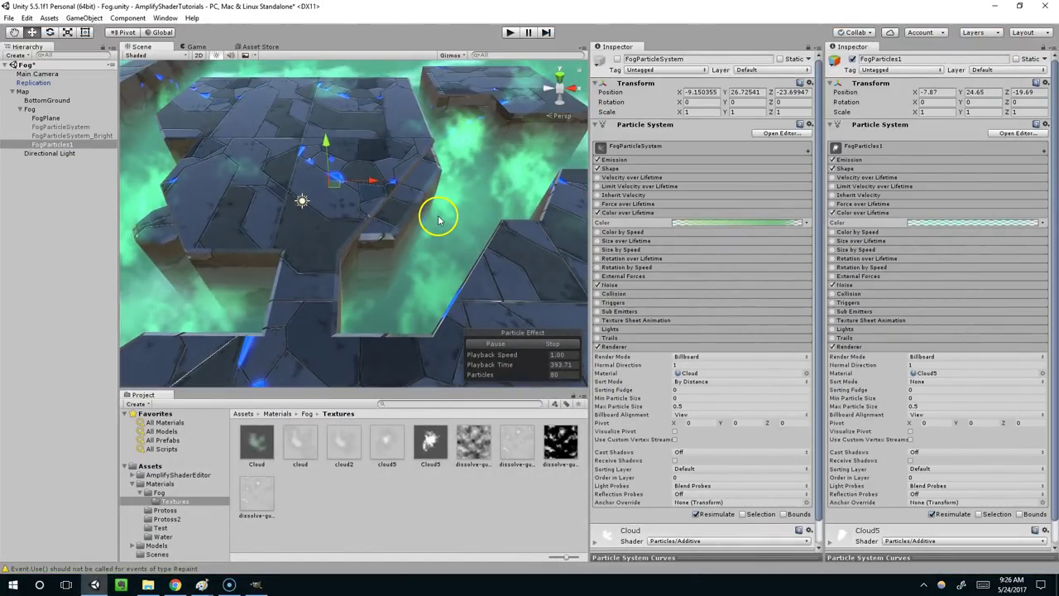
middle_drag(422, 322, 402, 258)
middle_drag(481, 178, 399, 237)
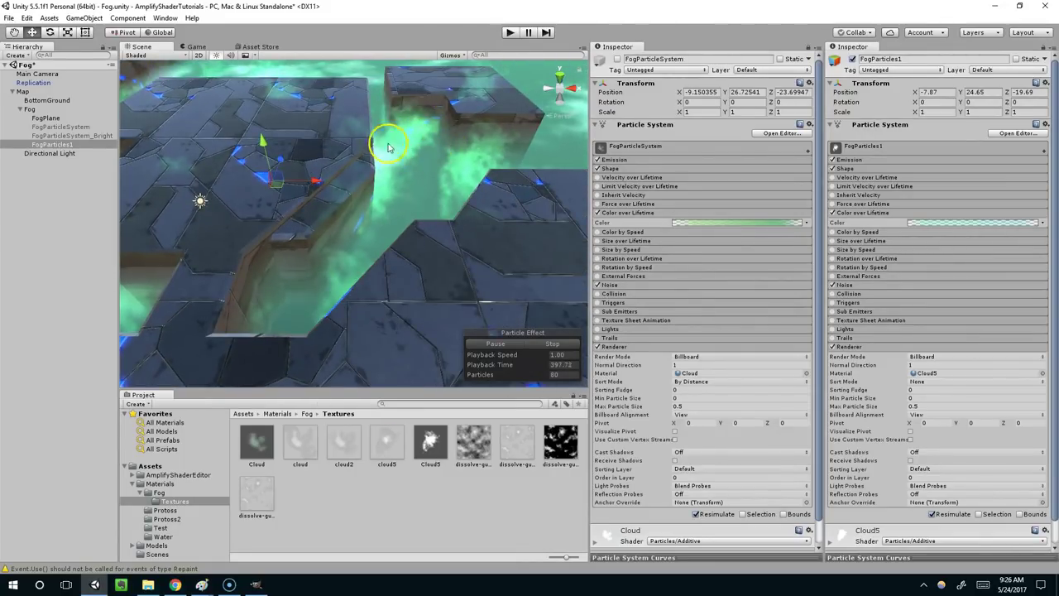
scroll(441, 146, down, 5)
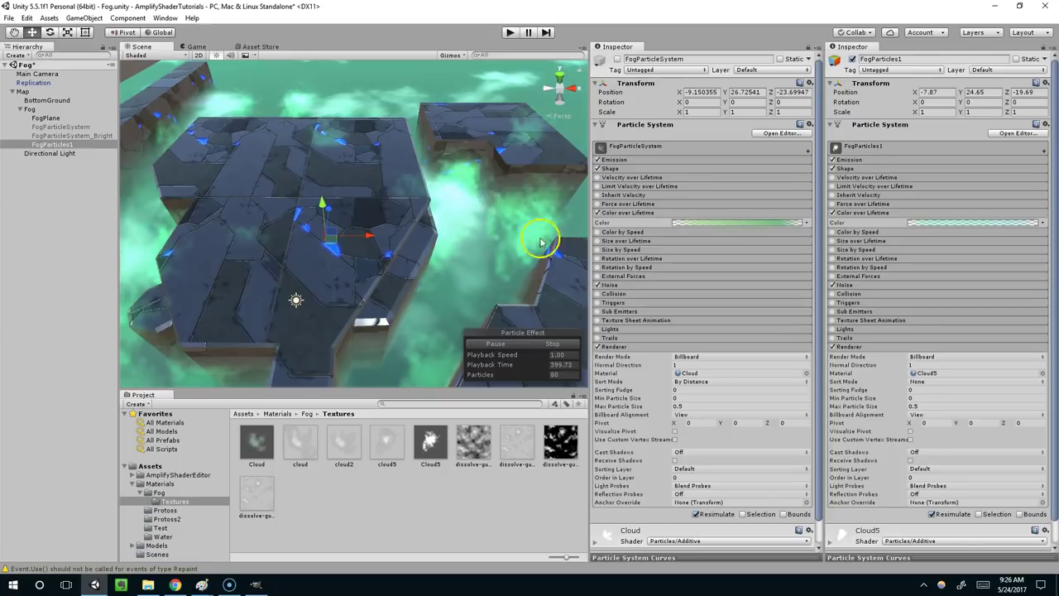
alt+drag(483, 256, 438, 248)
middle_drag(486, 213, 474, 218)
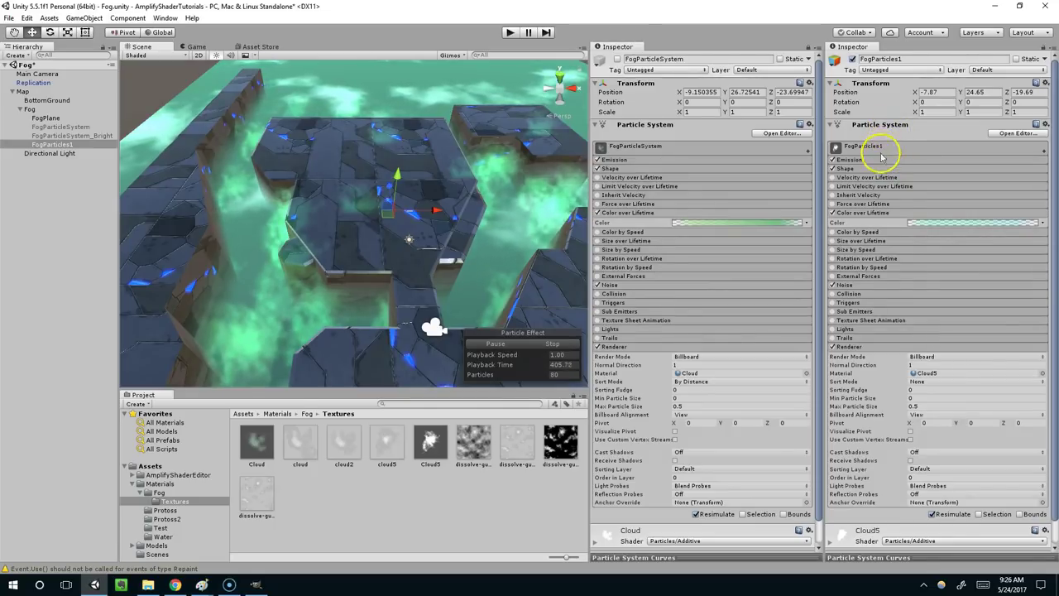
Step: Expand FogParticles1's main particle settings and set its Start Size to 15
click(882, 147)
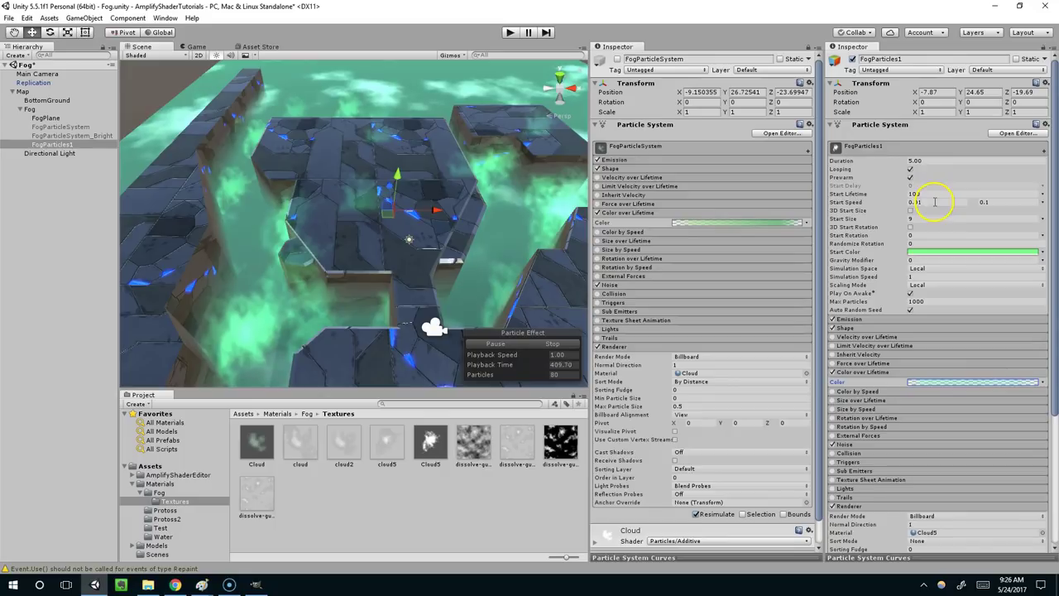
click(886, 189)
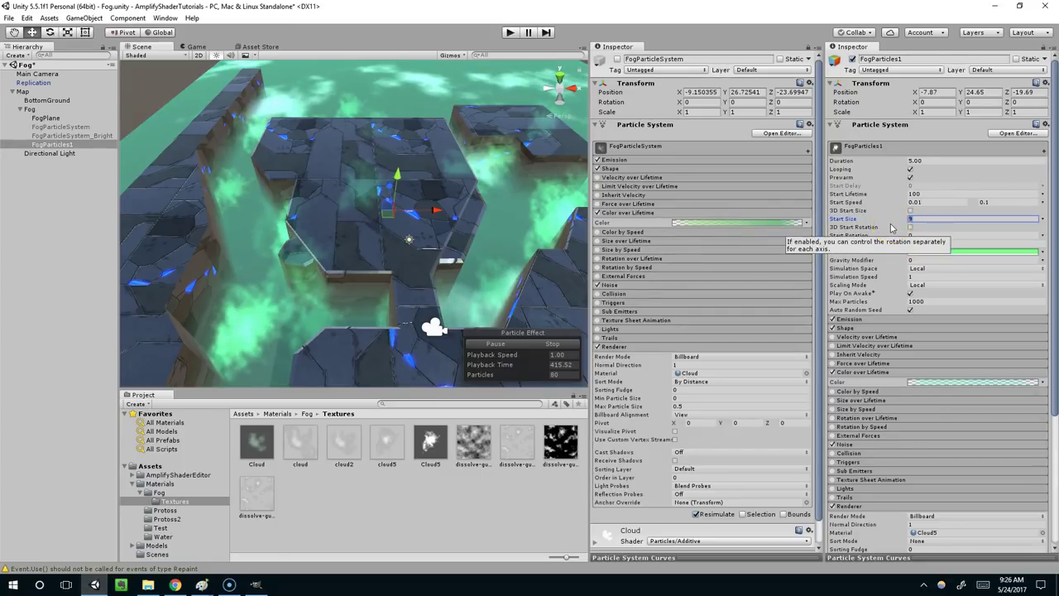
text(15)
middle_drag(474, 168, 454, 171)
scroll(450, 173, down, 3)
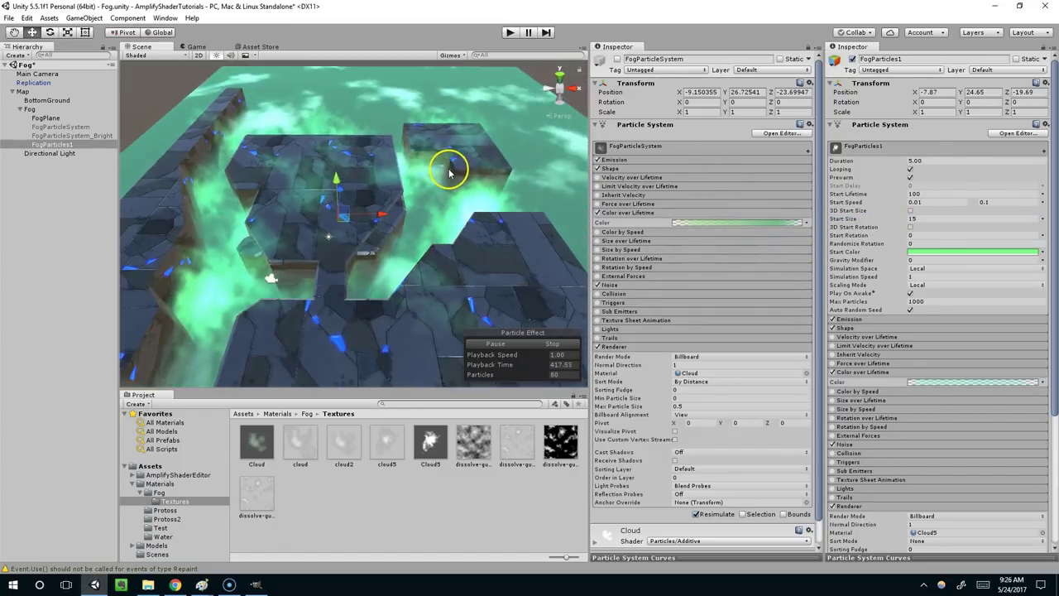
Step: Move FogParticles1 further down to a Y position of about 23.44 and check the fog from several angles
alt+drag(449, 172, 465, 120)
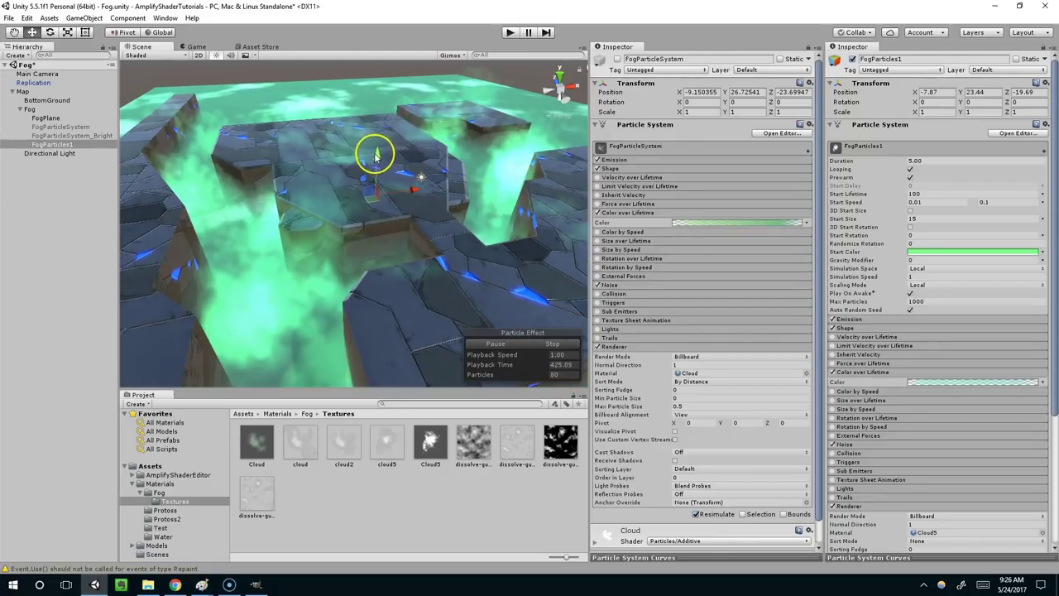
alt+drag(400, 144, 372, 220)
alt+drag(397, 177, 678, 141)
mouse_move(1058, 88)
mouse_down()
mouse_move(723, 95)
mouse_move(1058, 93)
mouse_up()
scroll(377, 224, up, 4)
alt+drag(376, 225, 397, 199)
scroll(903, 406, down, 5)
Step: Set FogParticles1's renderer Sort Mode to By Distance and inspect the fog between the tiles
scroll(910, 402, down, 1)
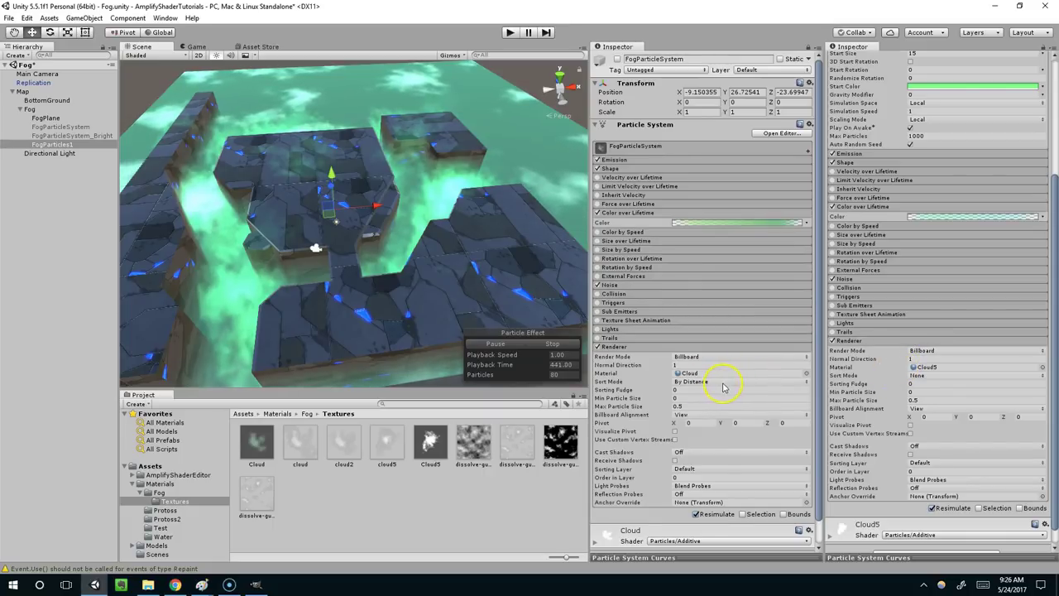
click(916, 375)
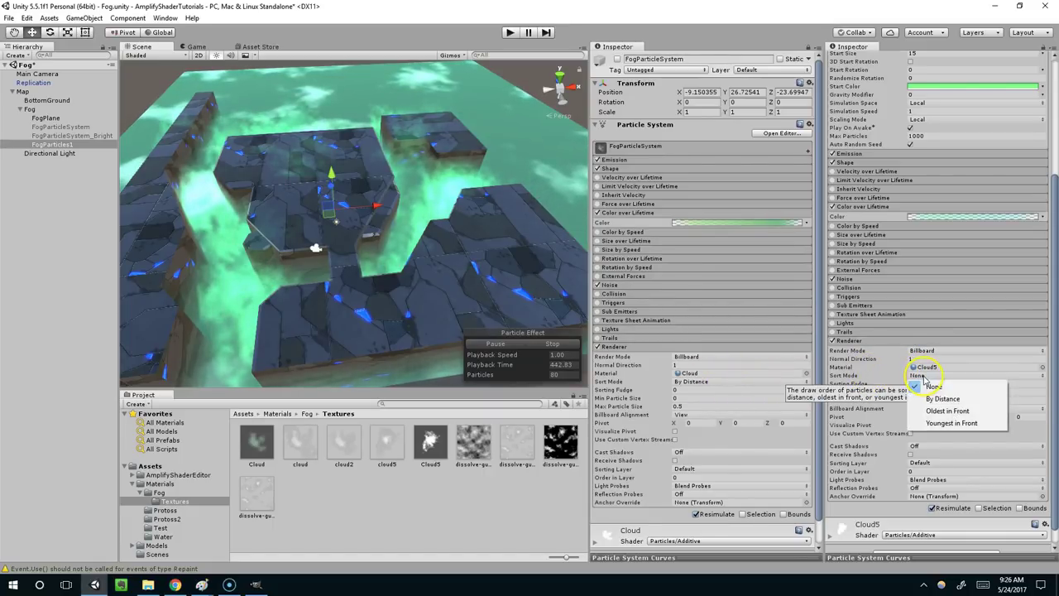
click(960, 401)
scroll(494, 281, up, 6)
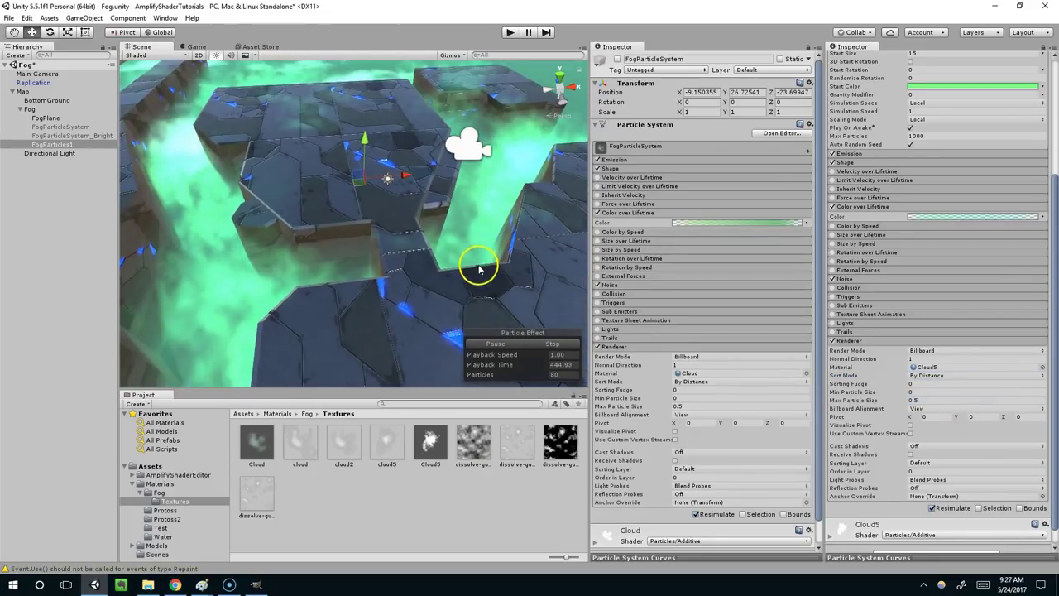
scroll(441, 249, up, 2)
scroll(515, 287, up, 4)
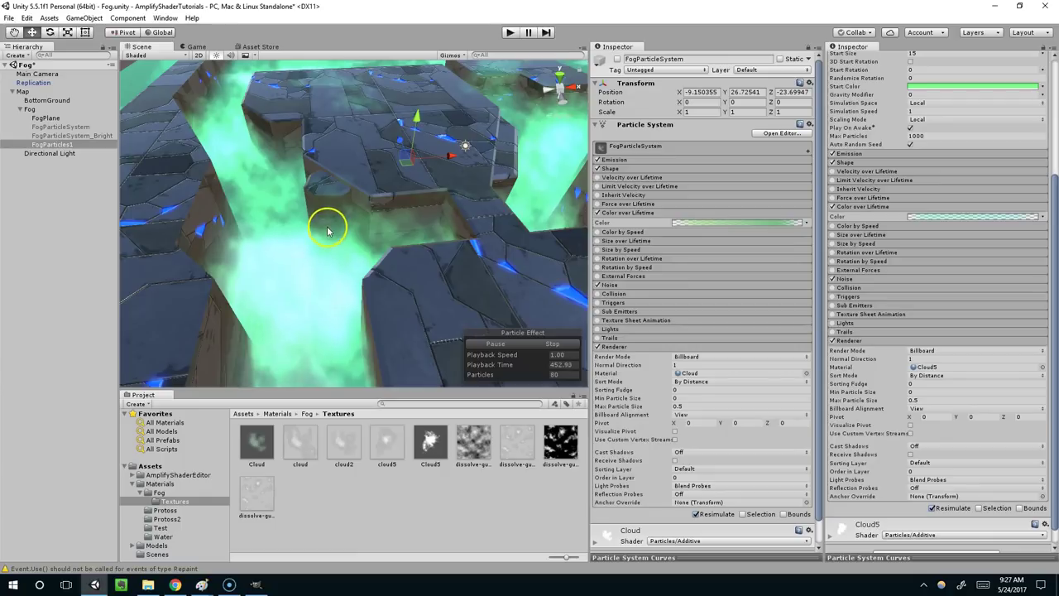
middle_drag(329, 206, 367, 224)
click(943, 375)
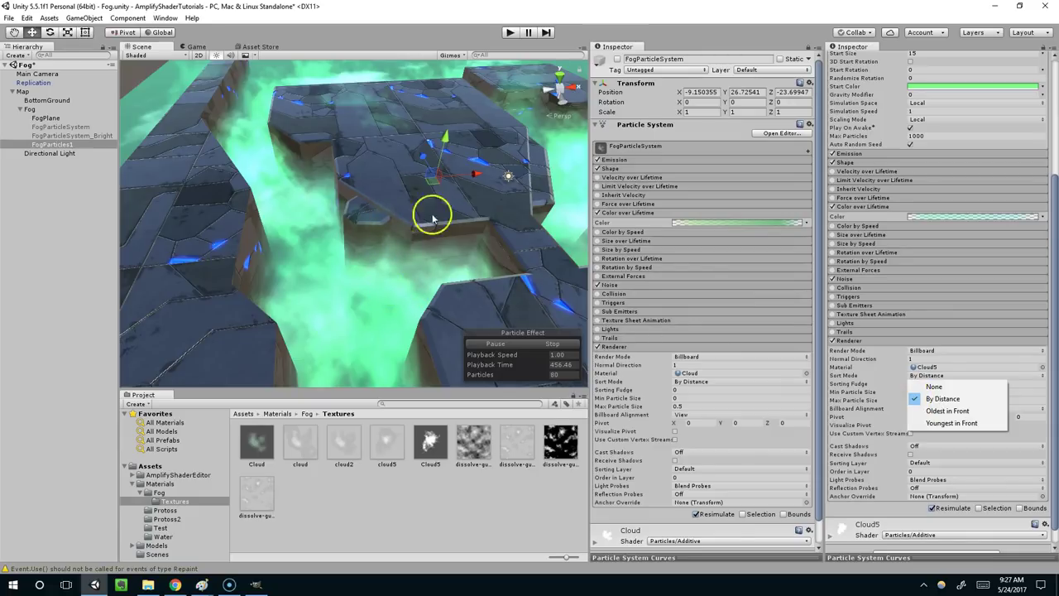
click(880, 380)
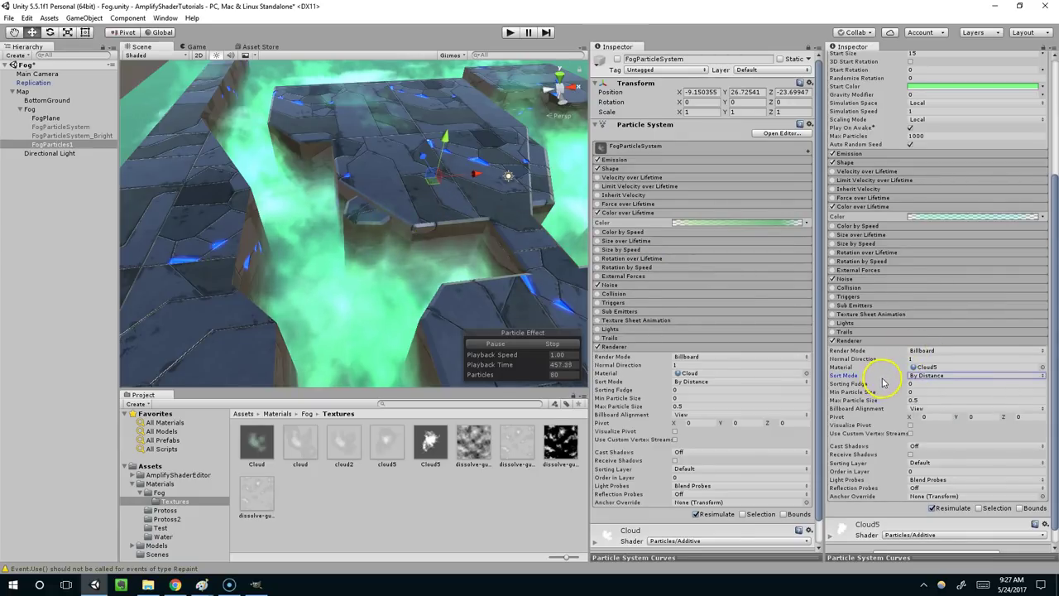